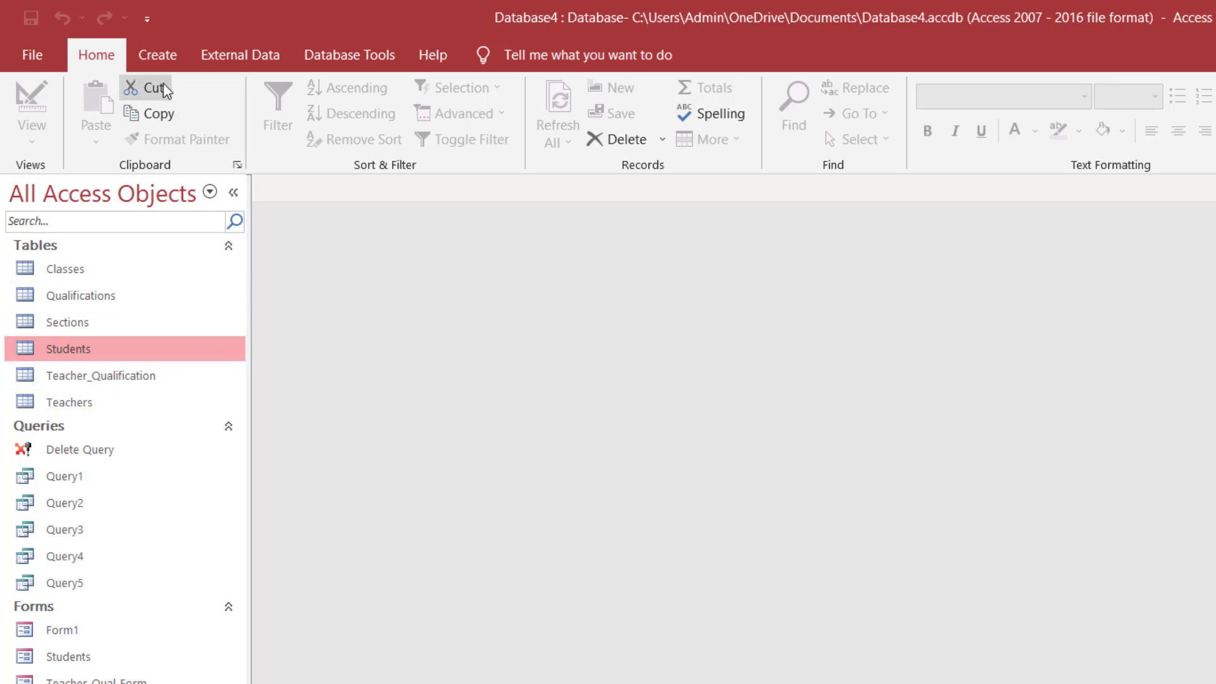
Generate a basic form from the Students table to check its Class and Gender fields, and discard it without saving.
left_click(156, 55)
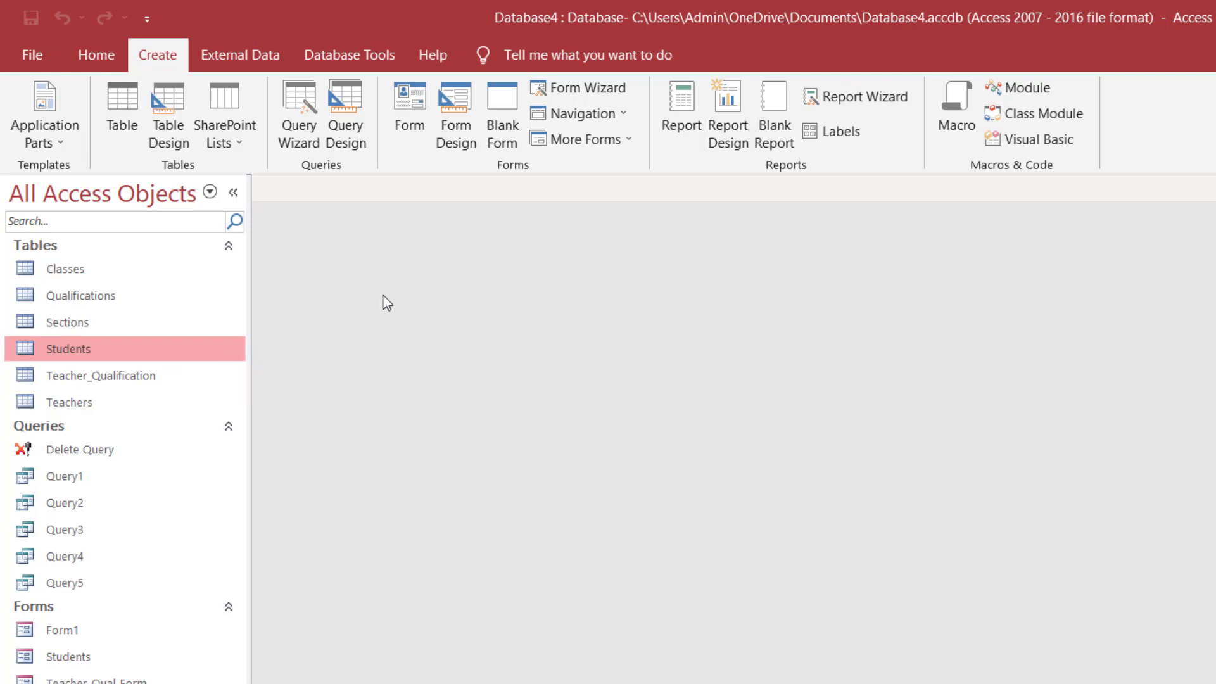
left_click(408, 104)
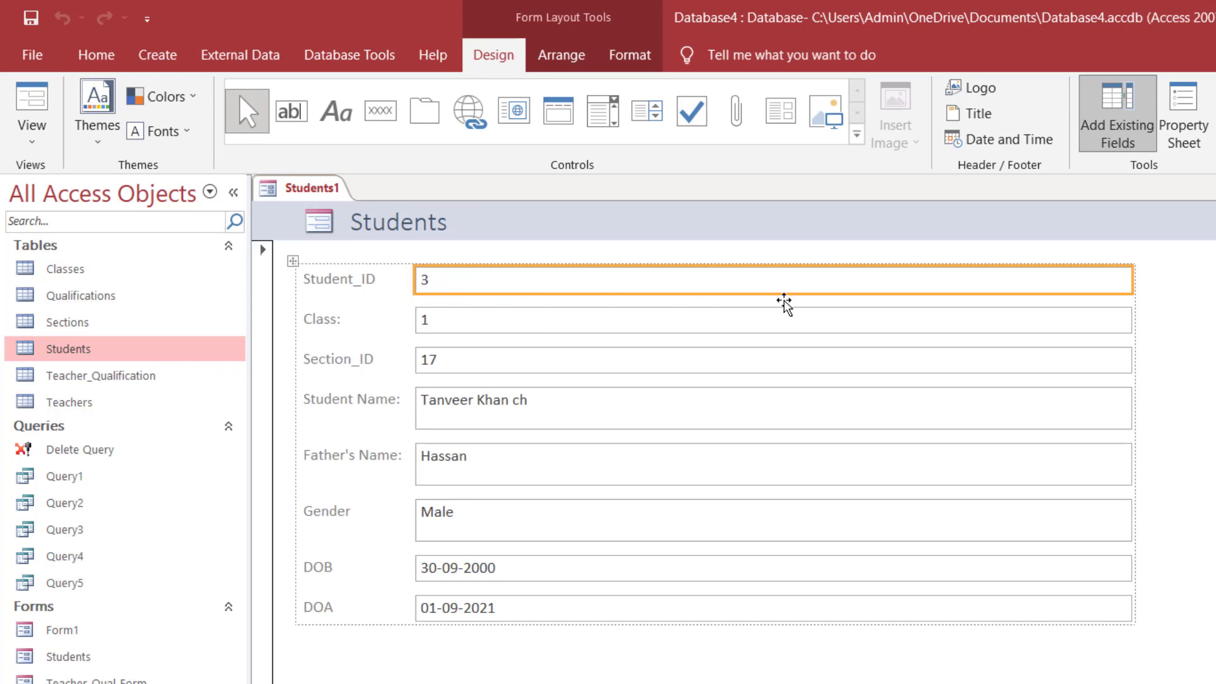
left_click(696, 329)
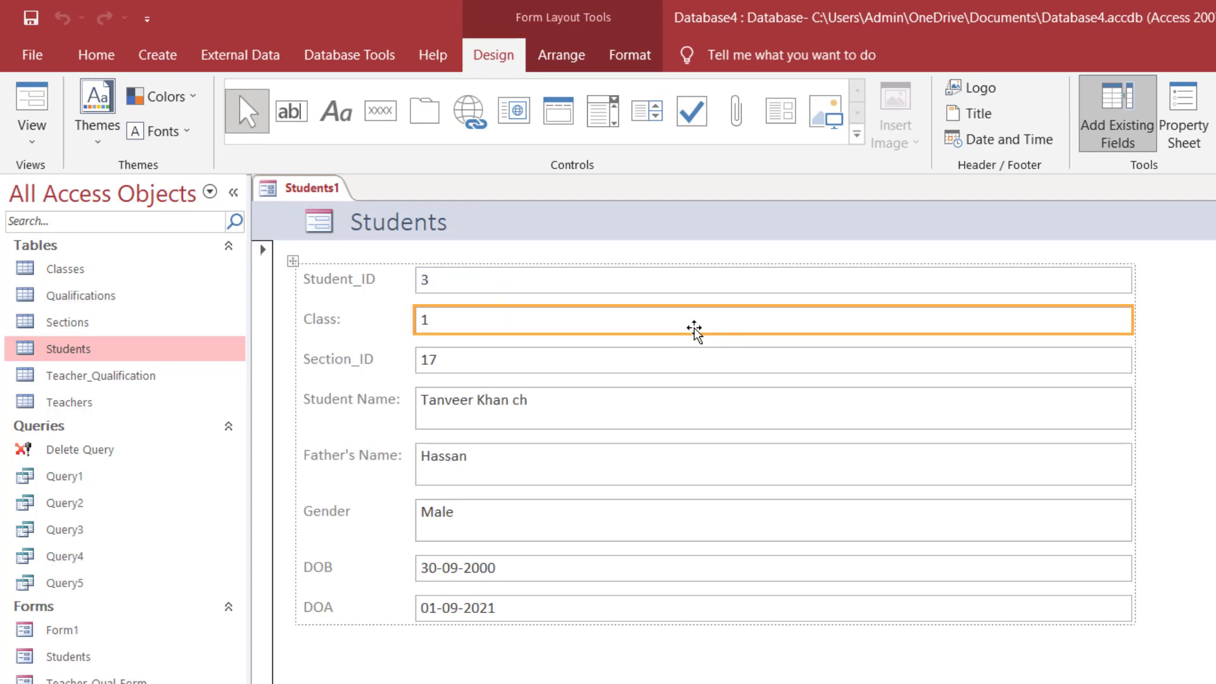
left_click(700, 361)
left_click(695, 410)
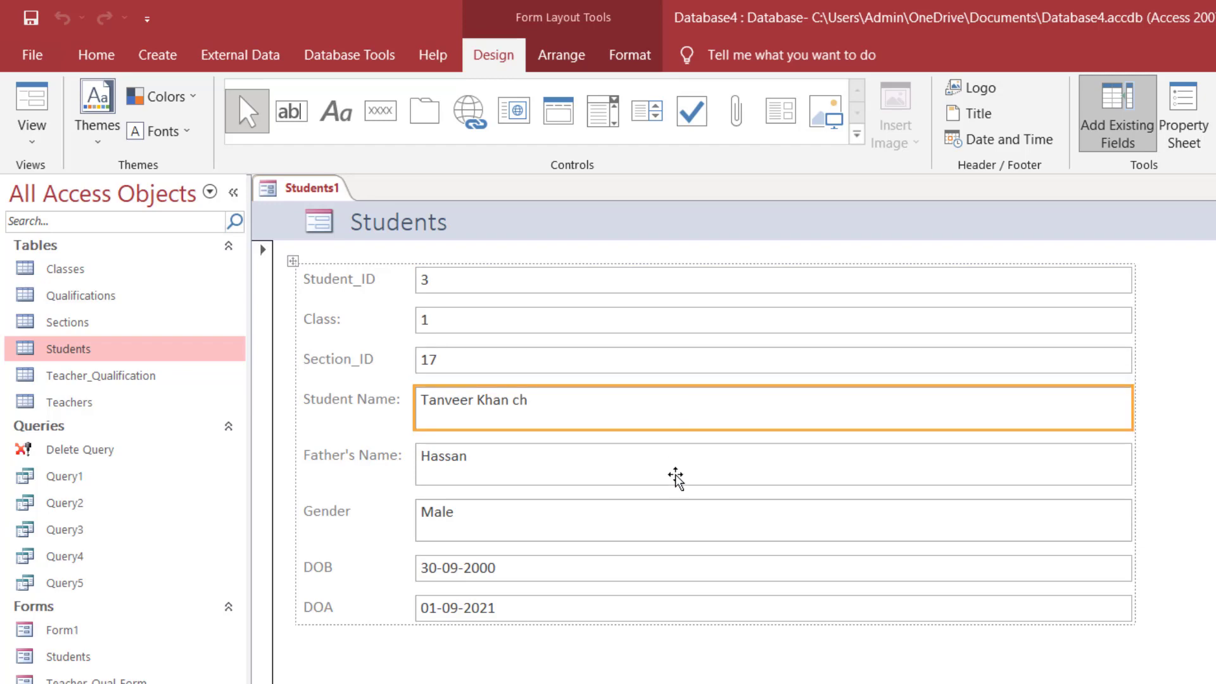
left_click(679, 531)
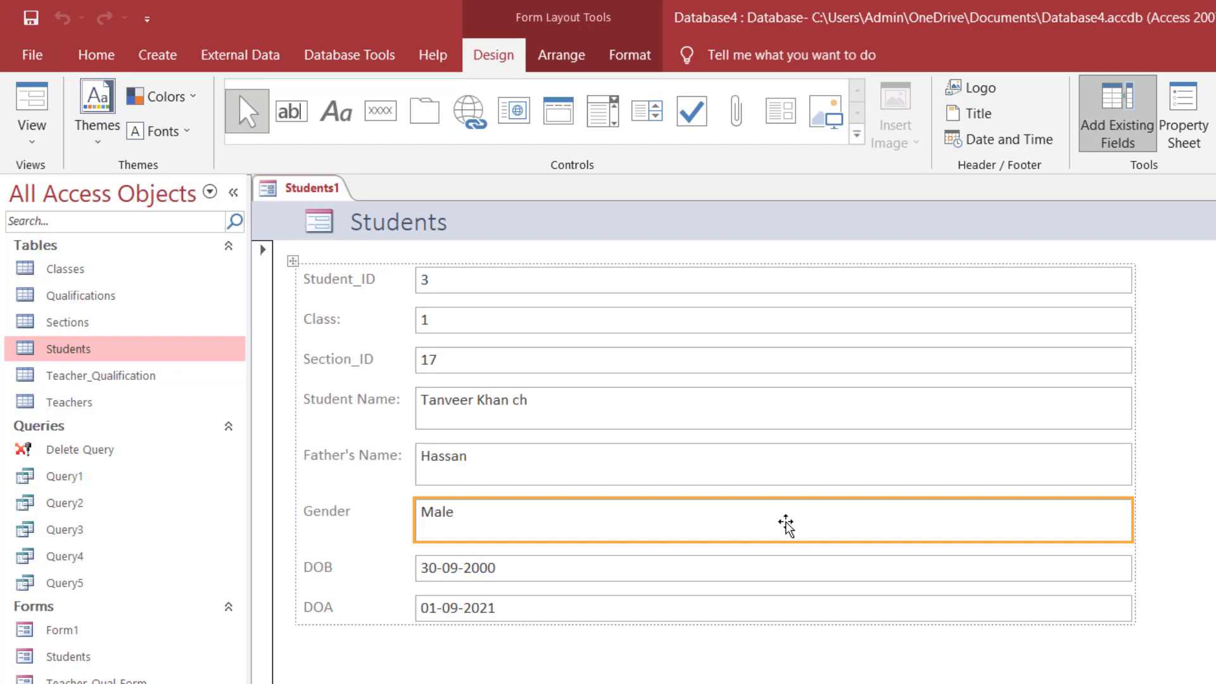
left_click(626, 323)
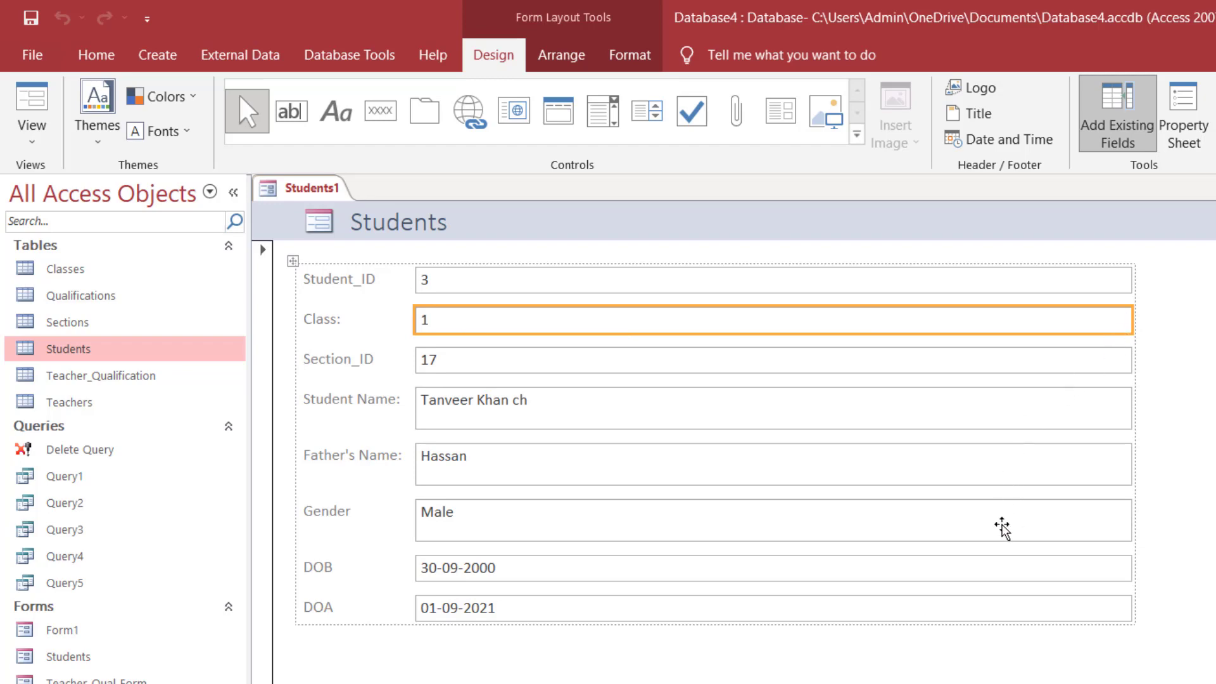
left_click(1002, 529)
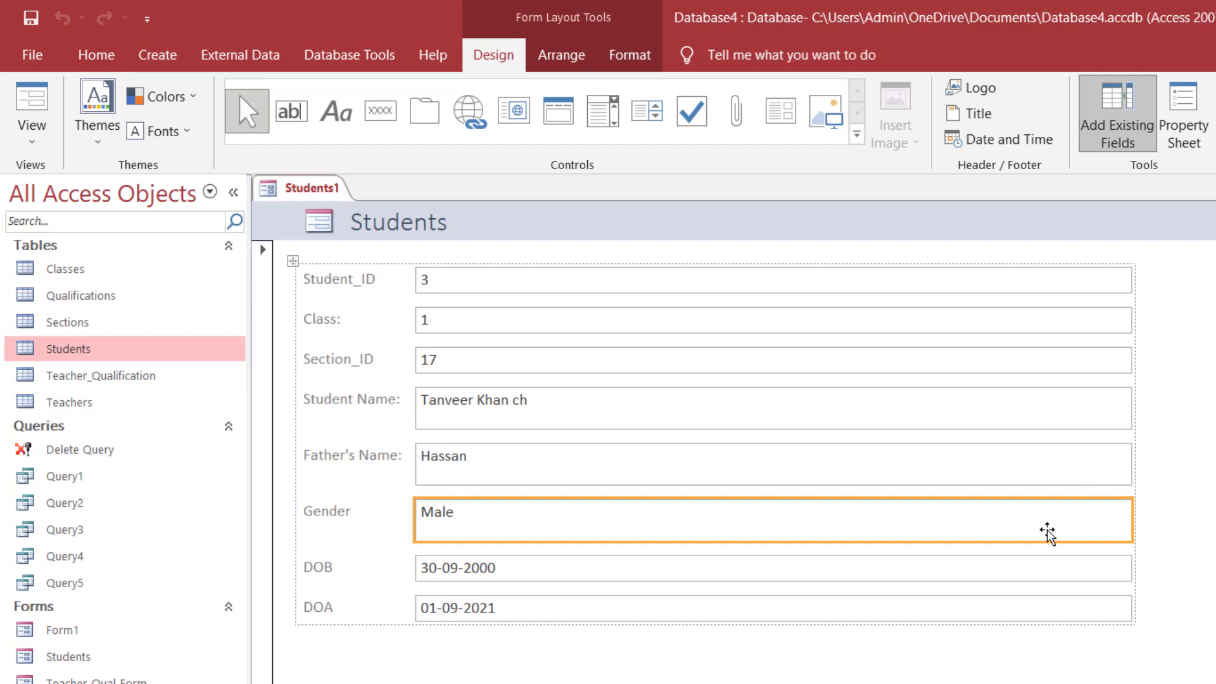
left_click(1215, 188)
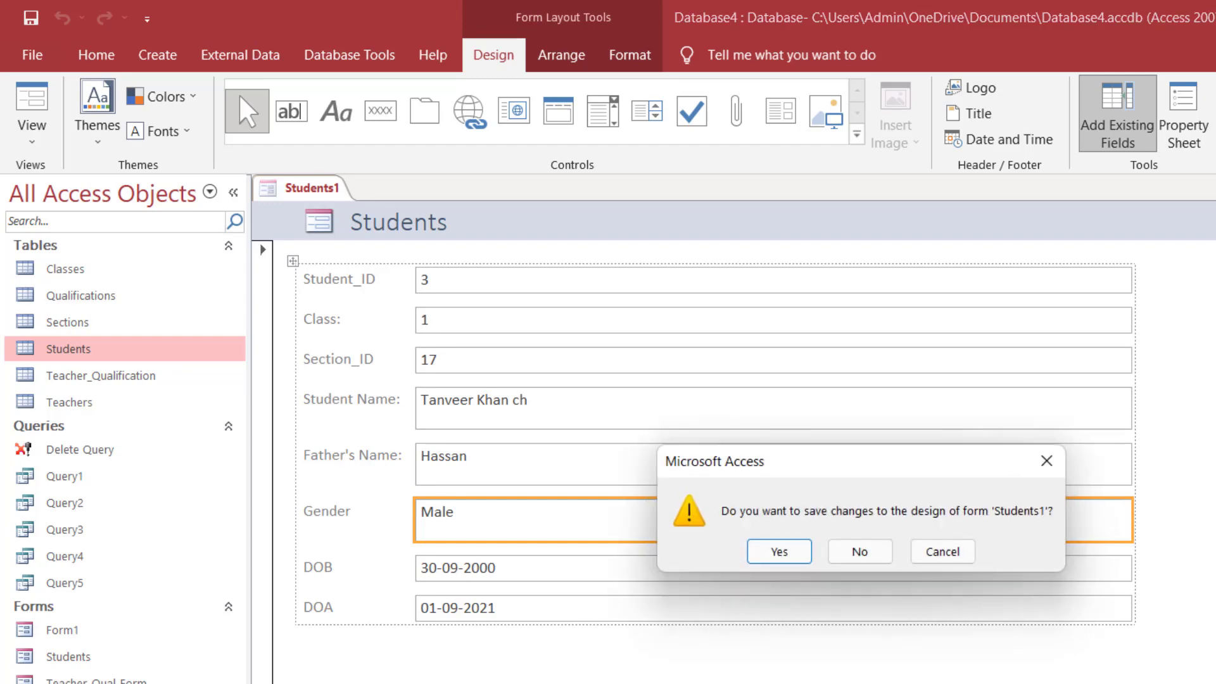
left_click(853, 560)
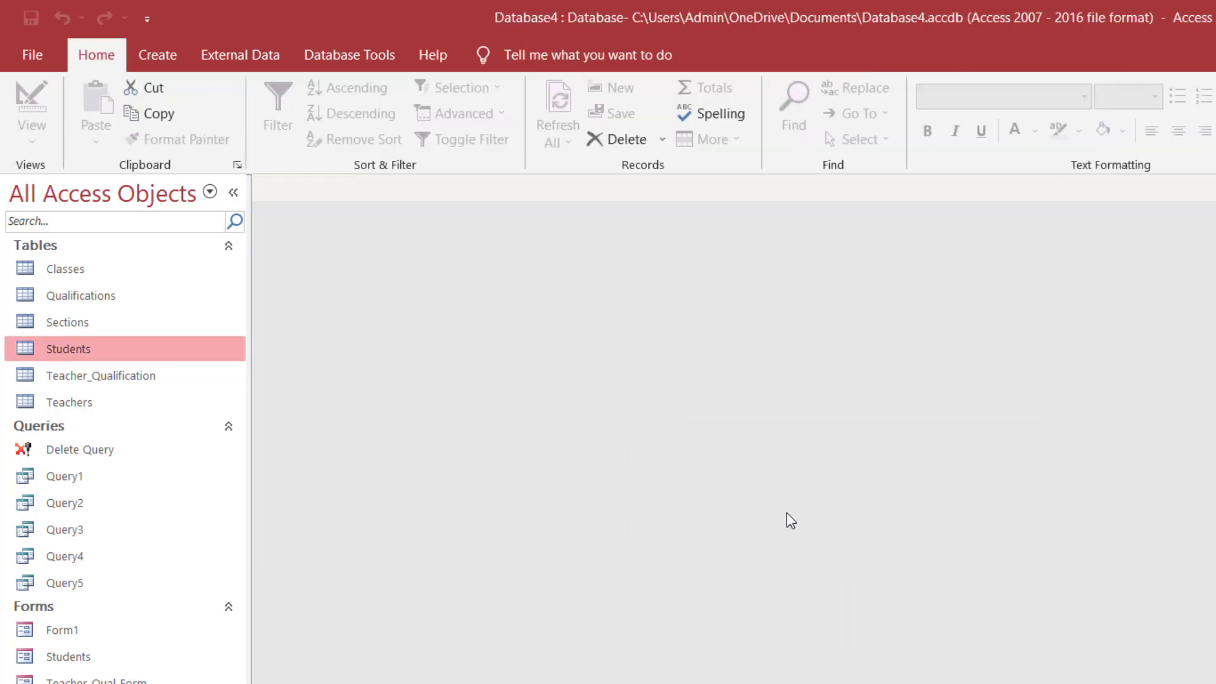
Open the Students table in Design View and review its Class_ID and Gender fields.
right_click(159, 345)
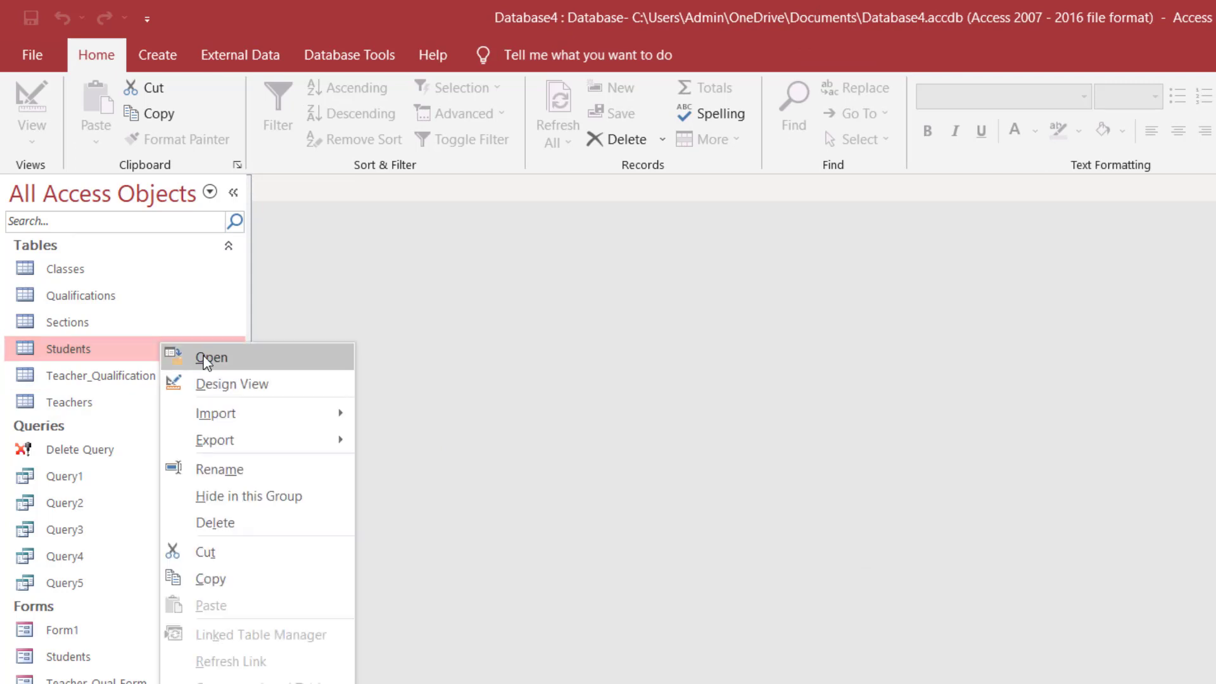
left_click(265, 388)
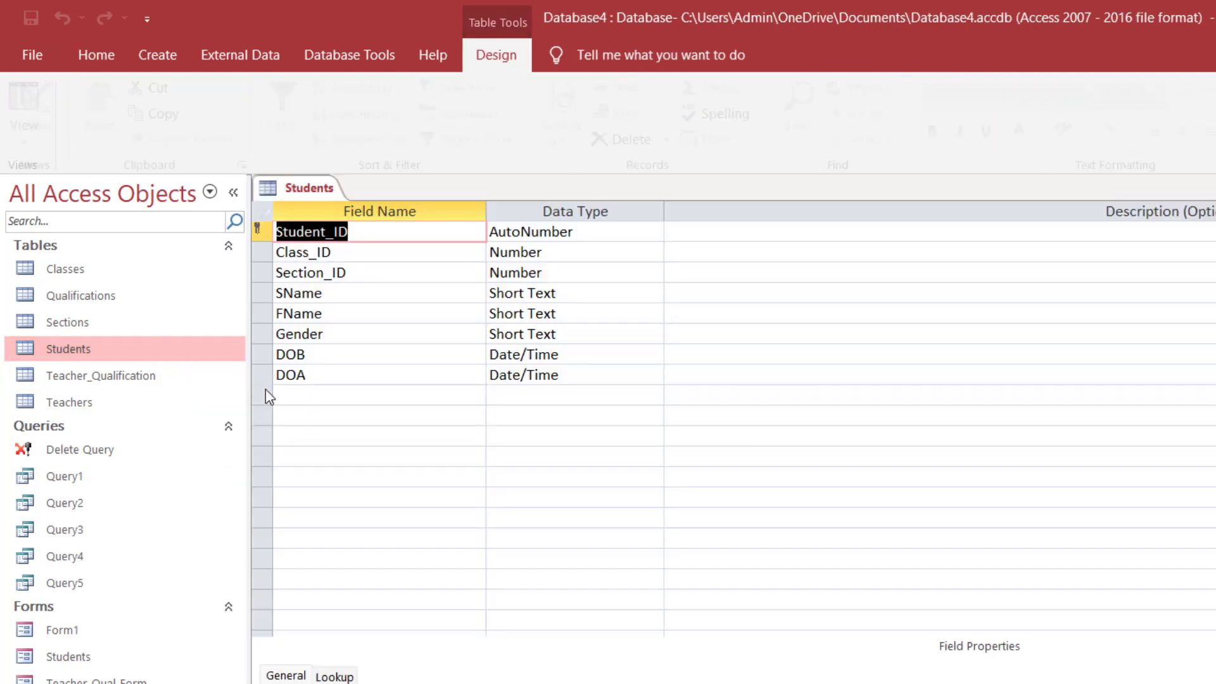
left_click(354, 250)
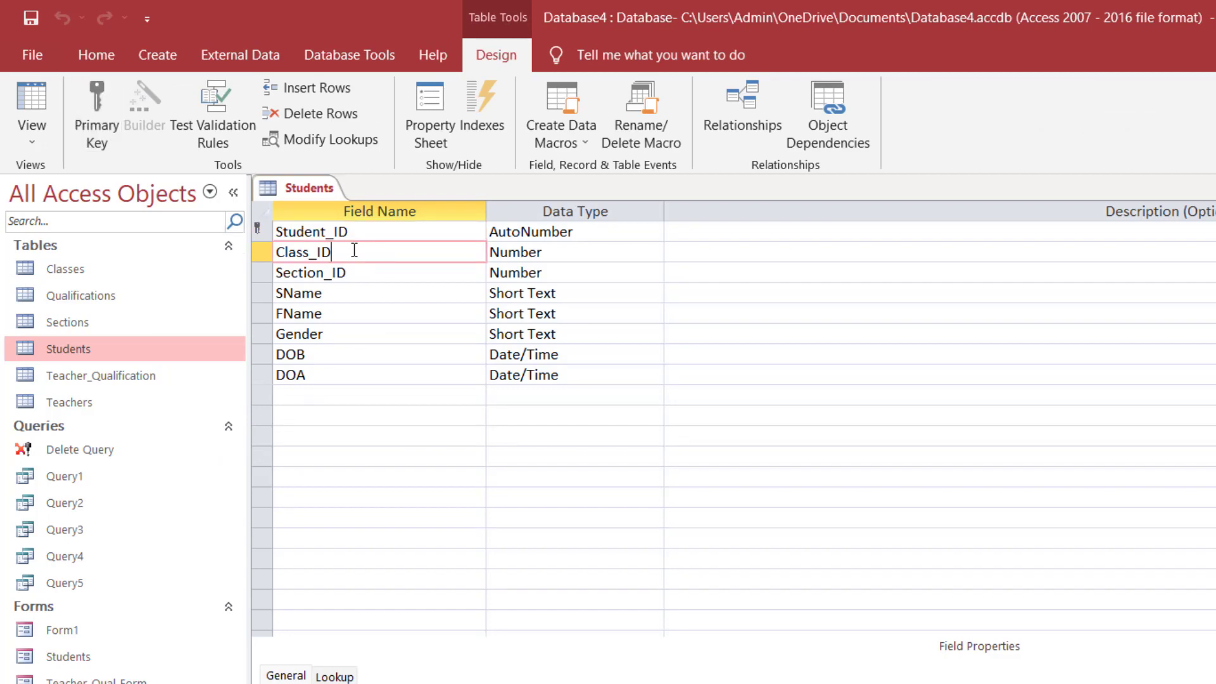
left_click(352, 339)
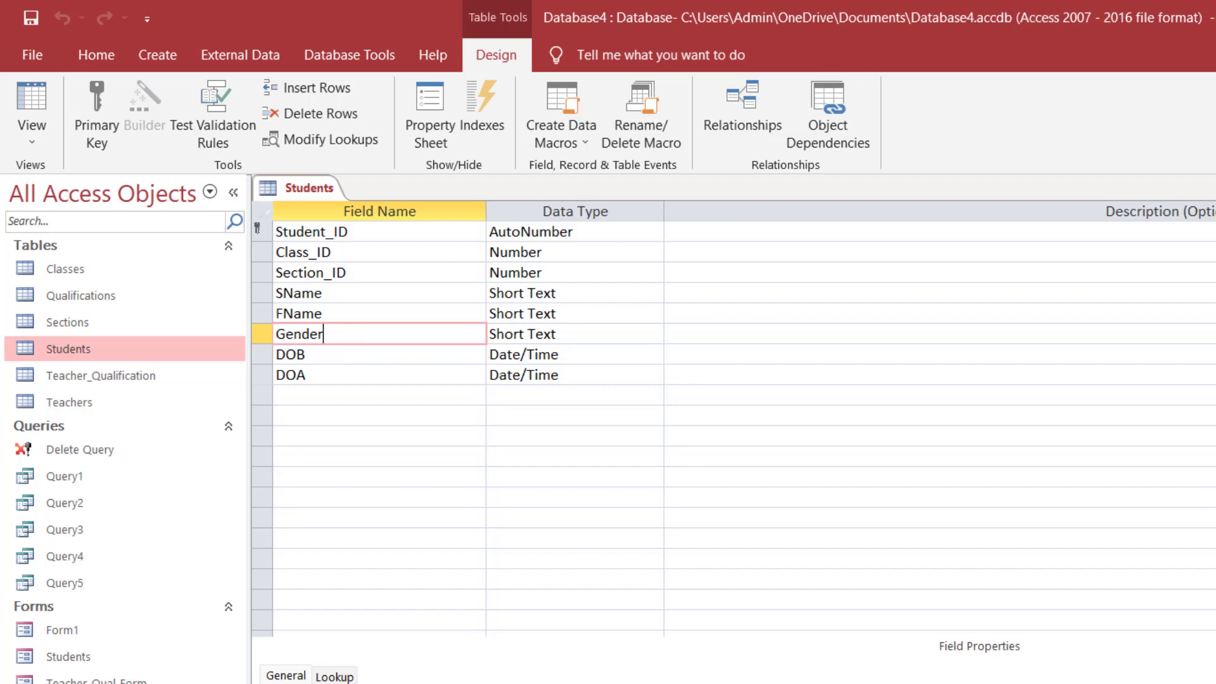
left_click(375, 252)
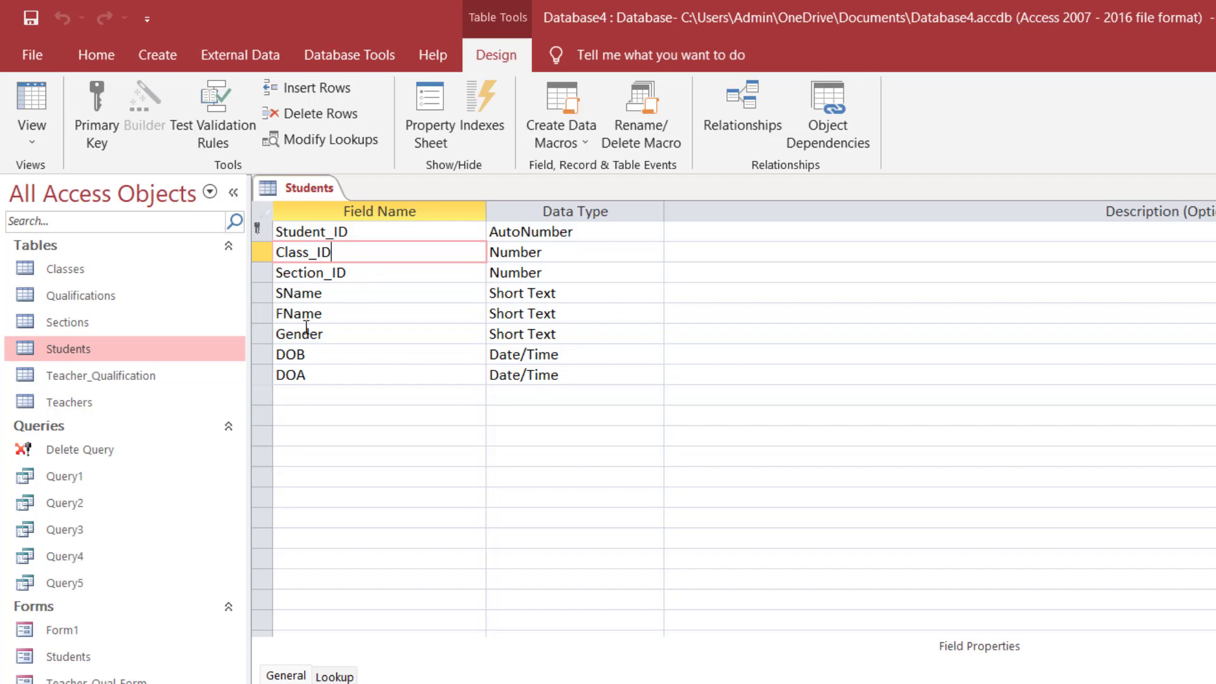
left_click(351, 335)
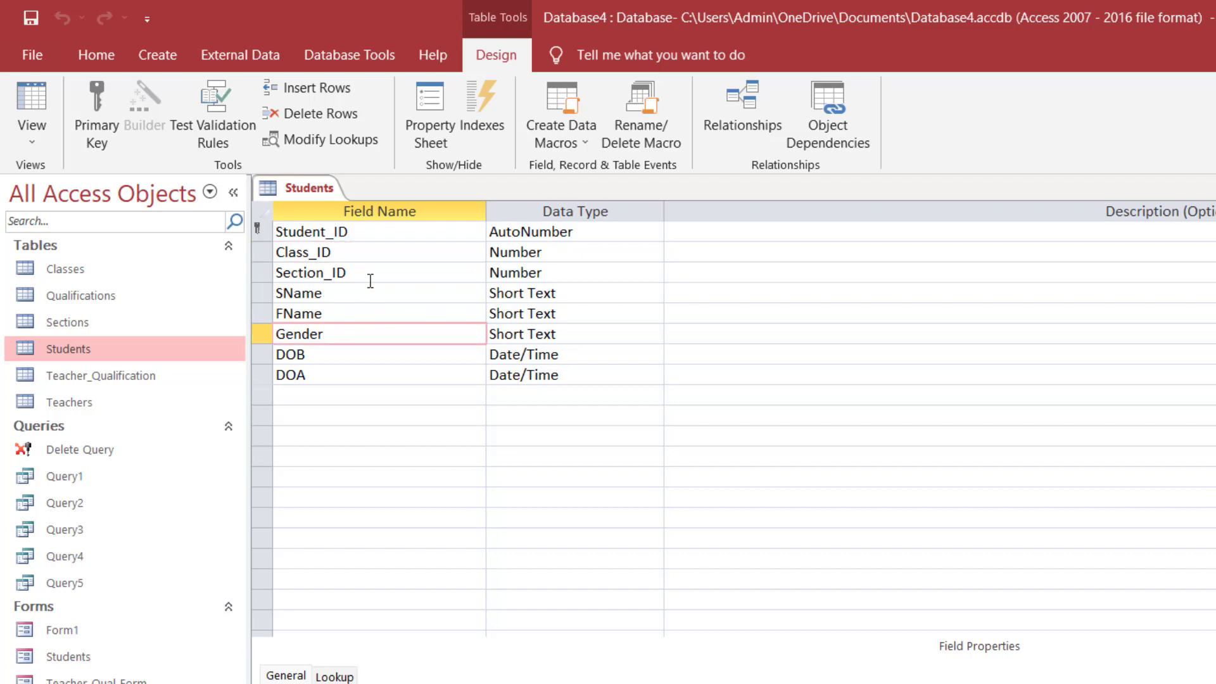
left_click(372, 253)
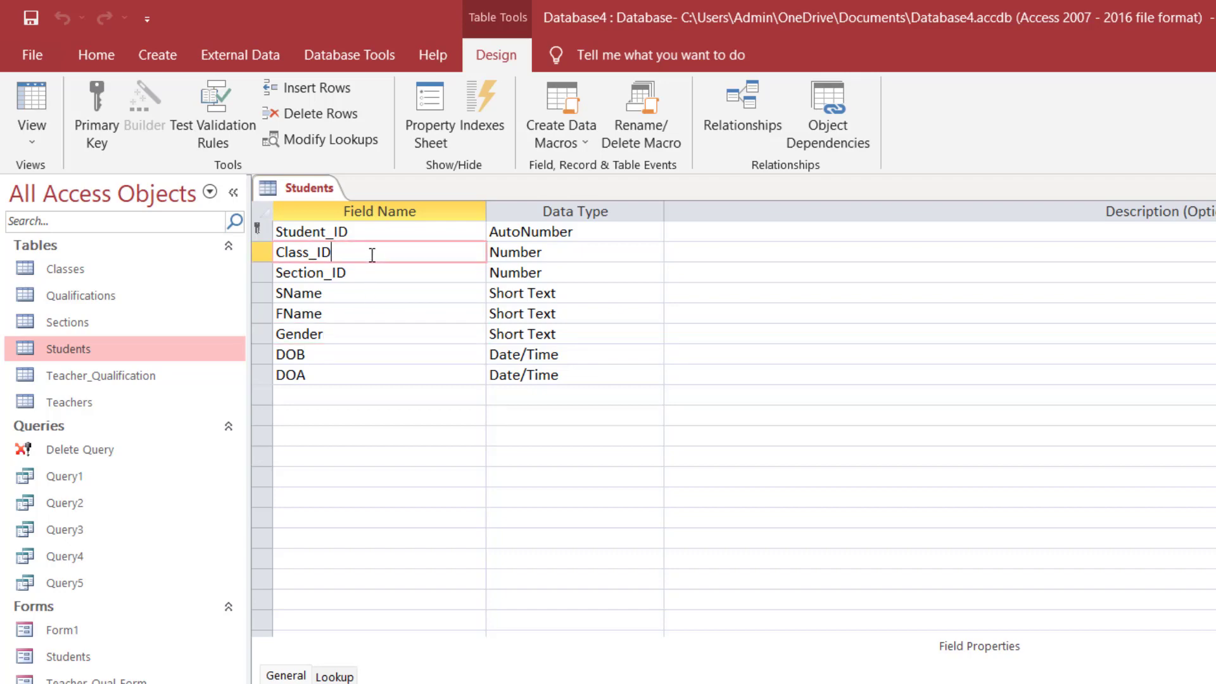
Set the lookup display control of the Gender field to Combo Box.
left_click(263, 336)
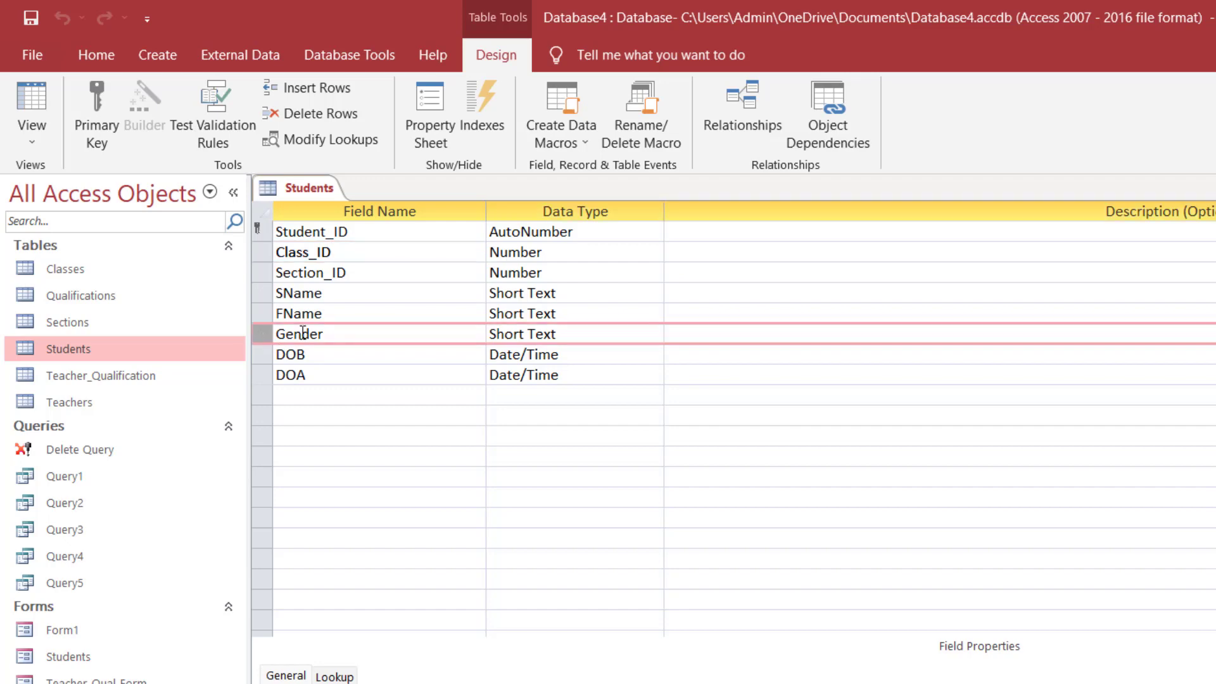
left_click(343, 331)
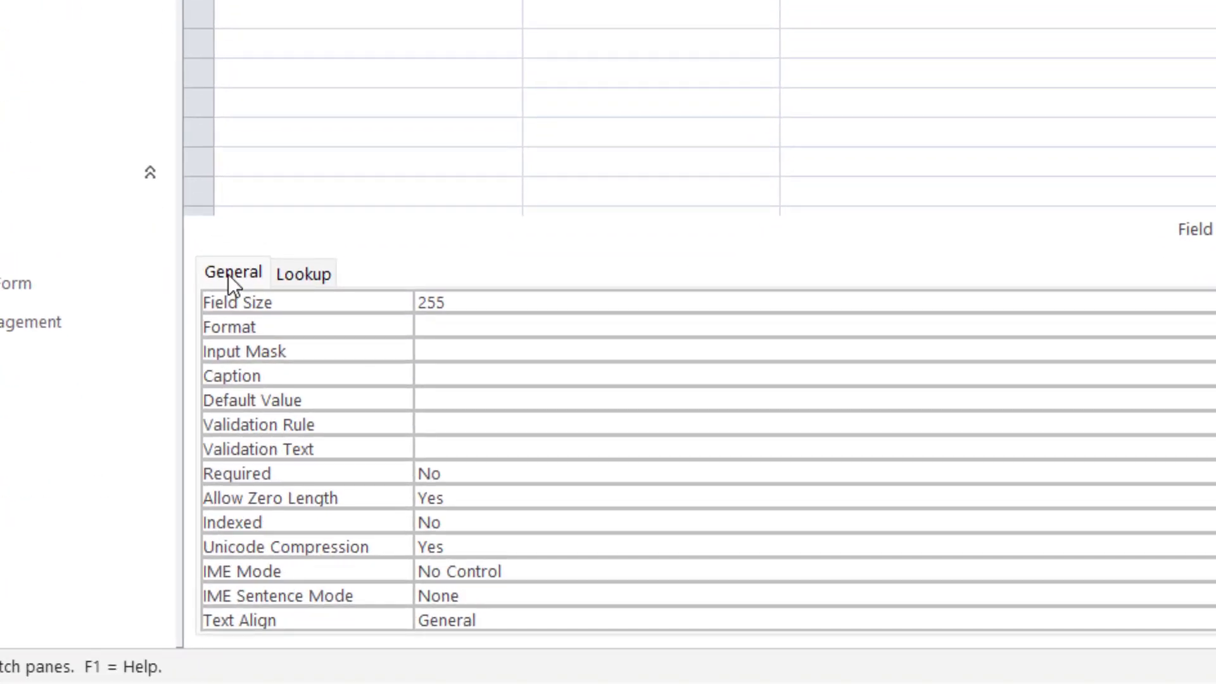
left_click(305, 276)
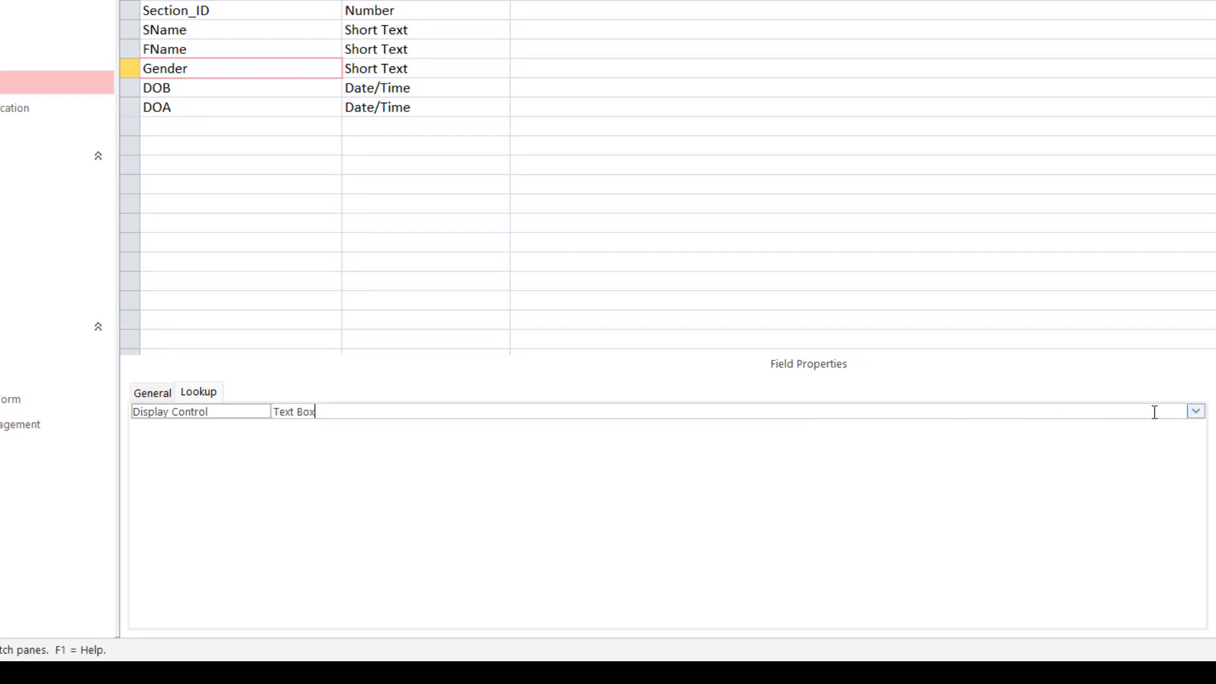
left_click(1196, 413)
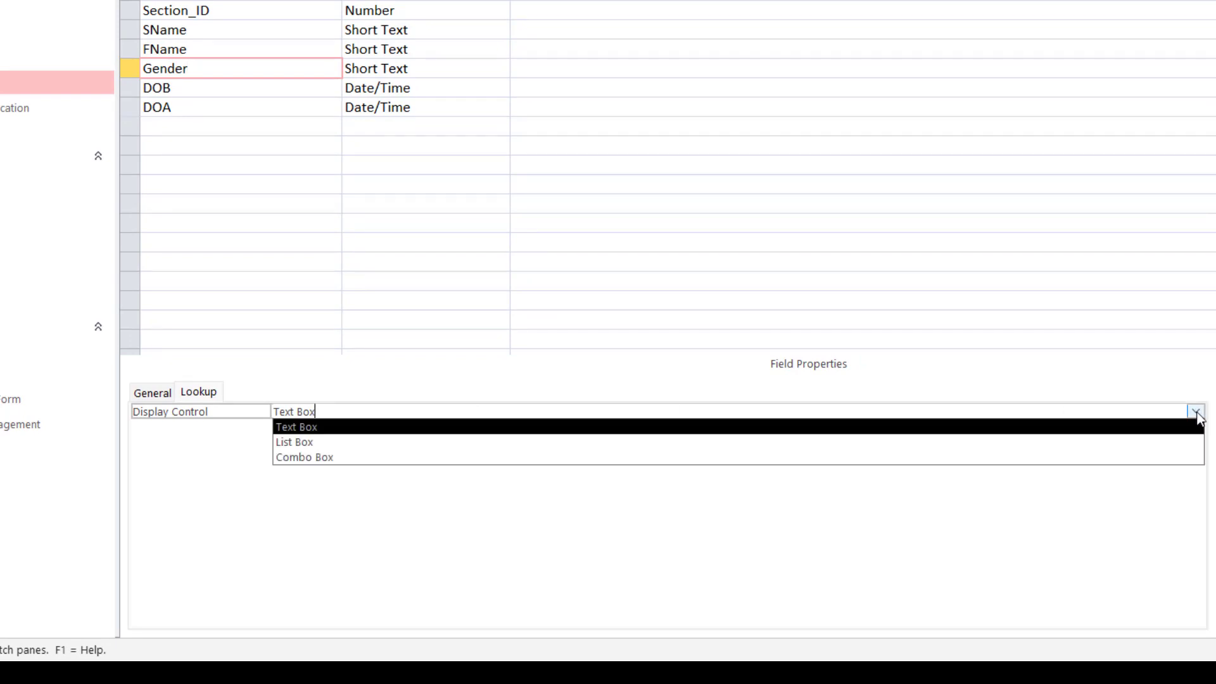
left_click(317, 457)
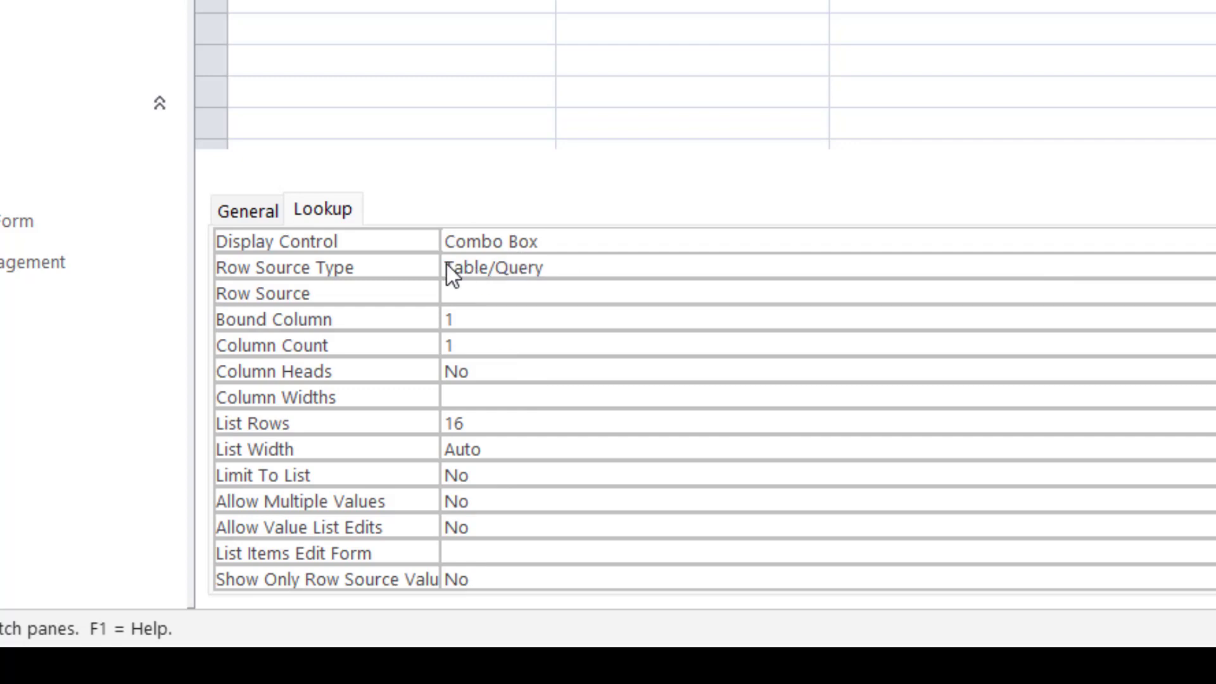
Set the Gender field's row source type to Value List and its row source to Male;Female.
left_click(606, 264)
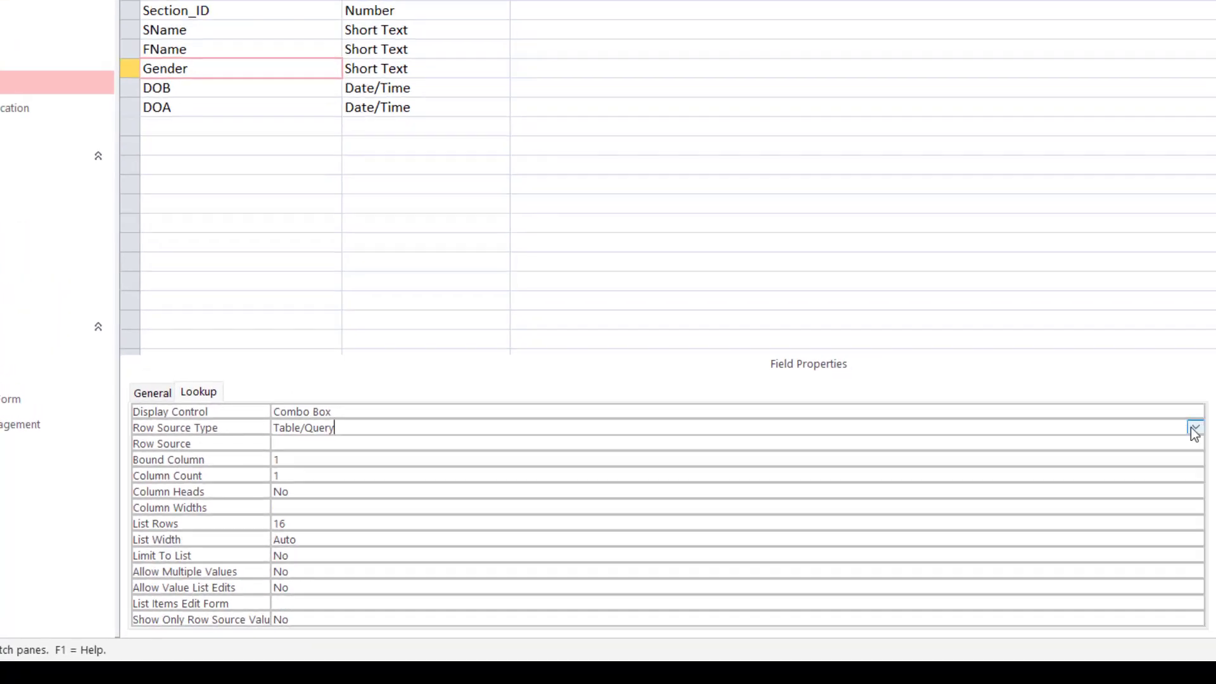
left_click(1180, 430)
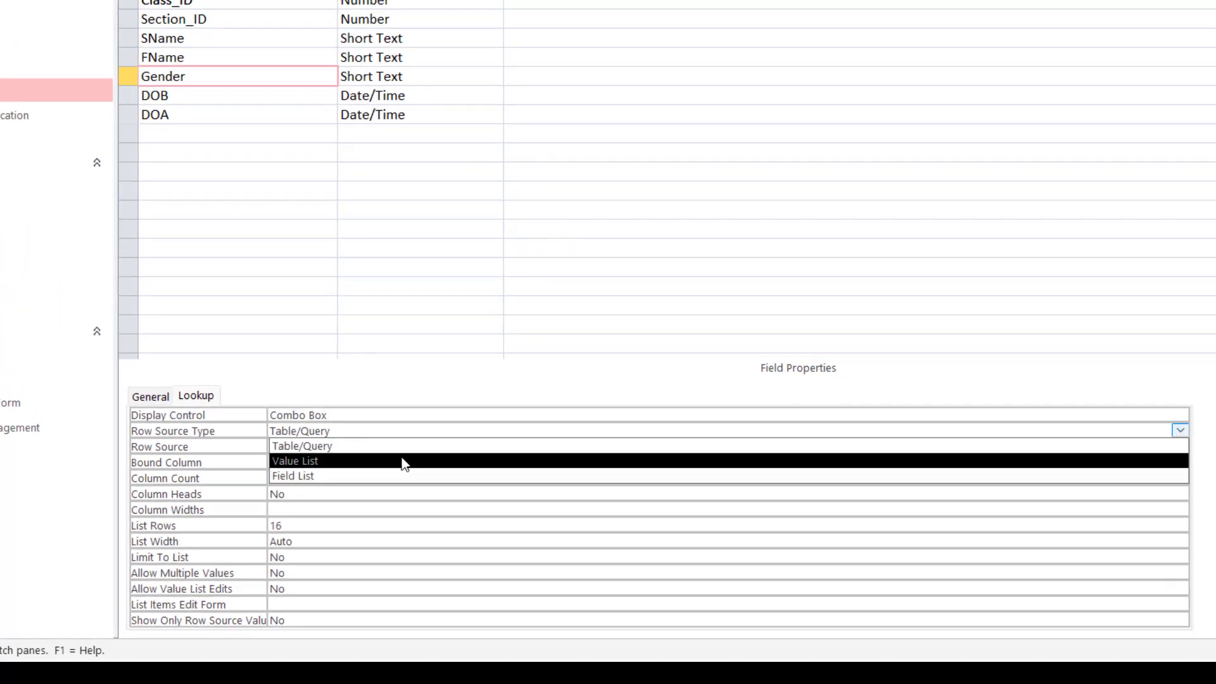
left_click(404, 466)
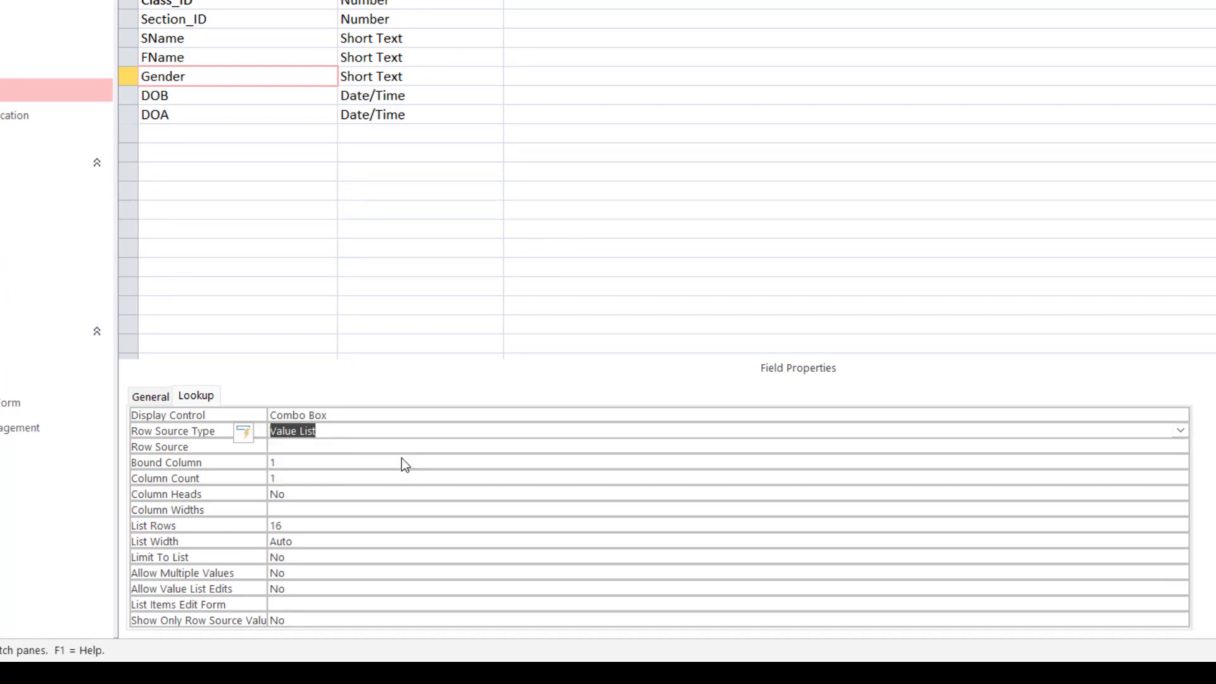
left_click(349, 444)
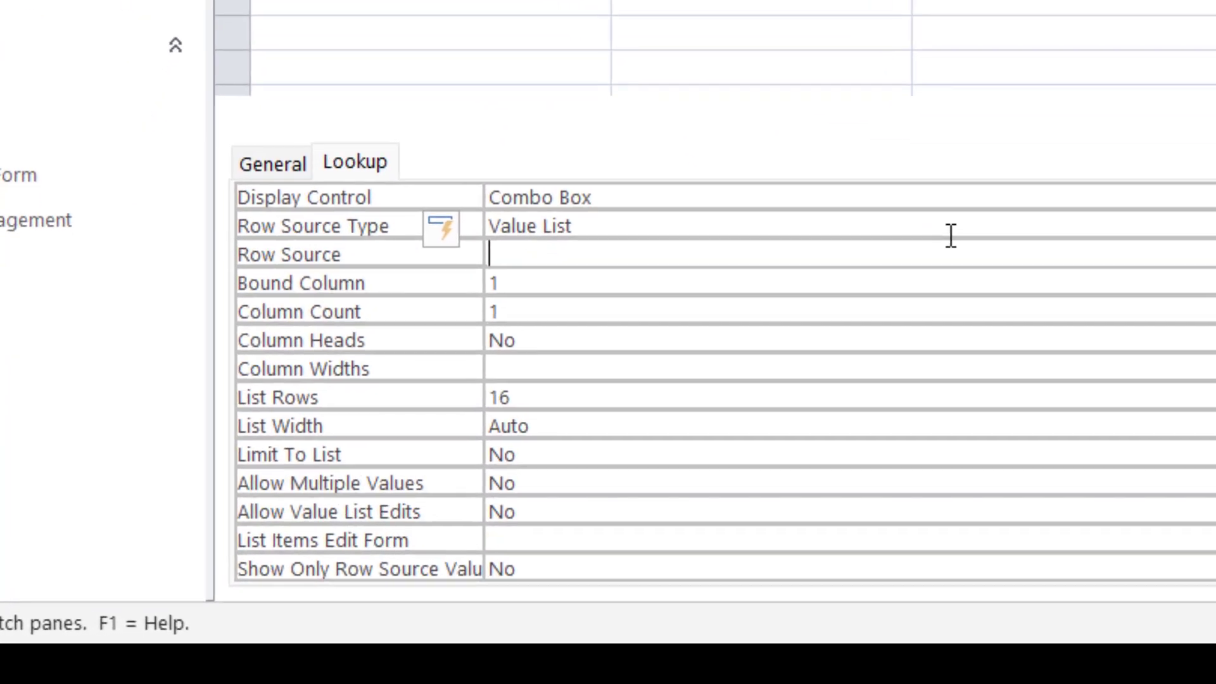
type("Male")
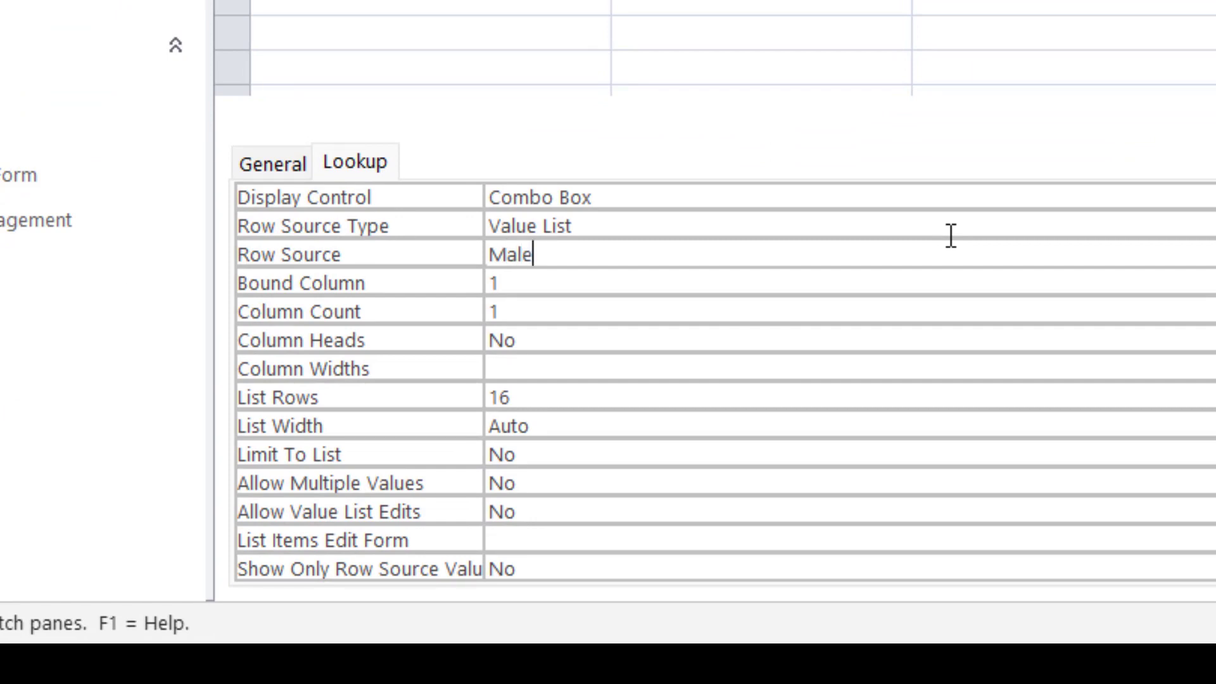
type("'")
key("BackSpace")
type(";Female")
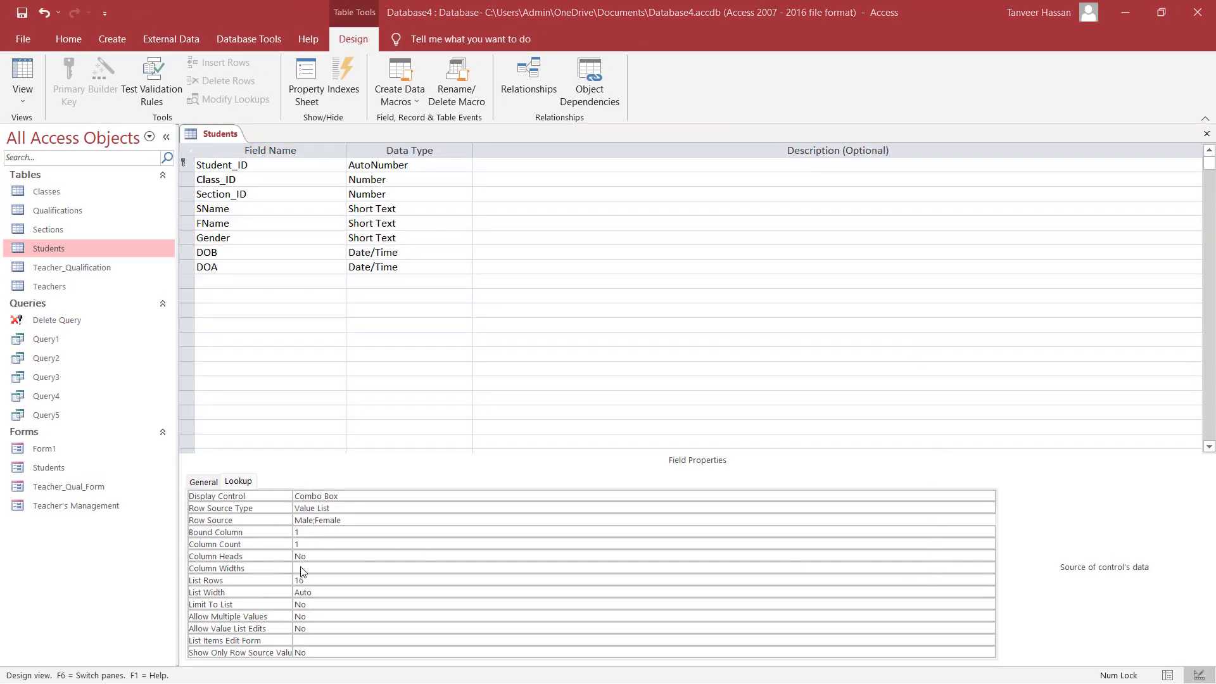
Check the lookup settings of the Class_ID field and compare them with those of Gender.
left_click(258, 206)
left_click(263, 183)
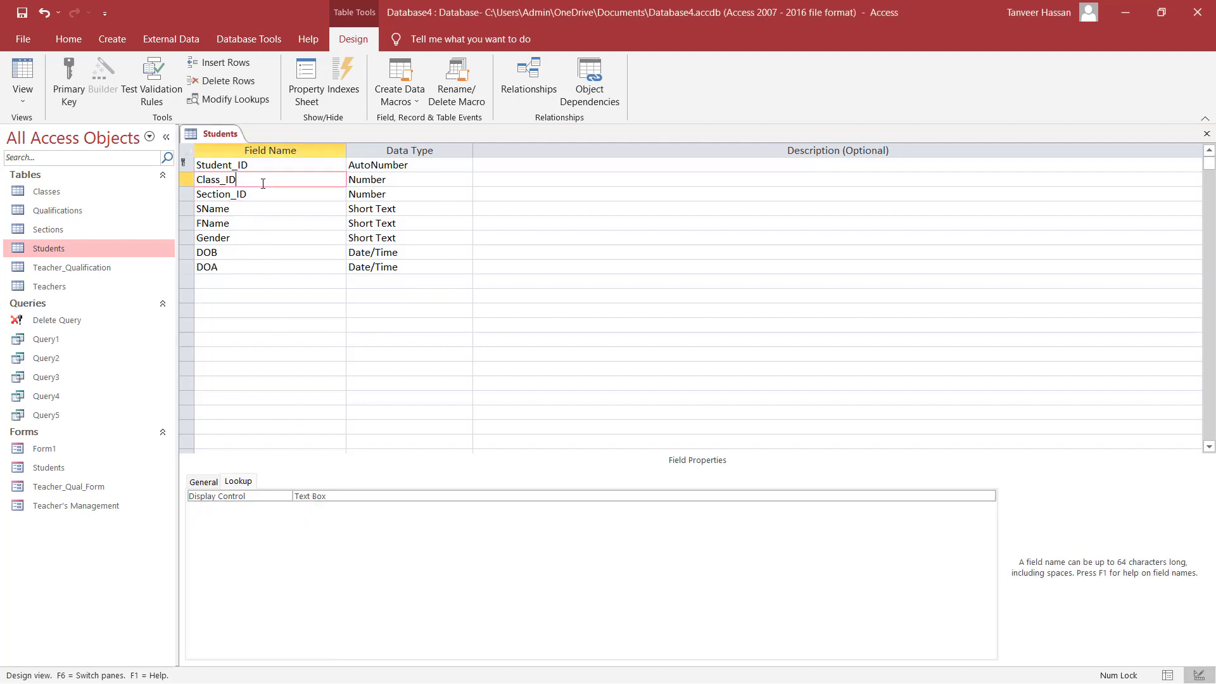
left_click(240, 483)
left_click(252, 235)
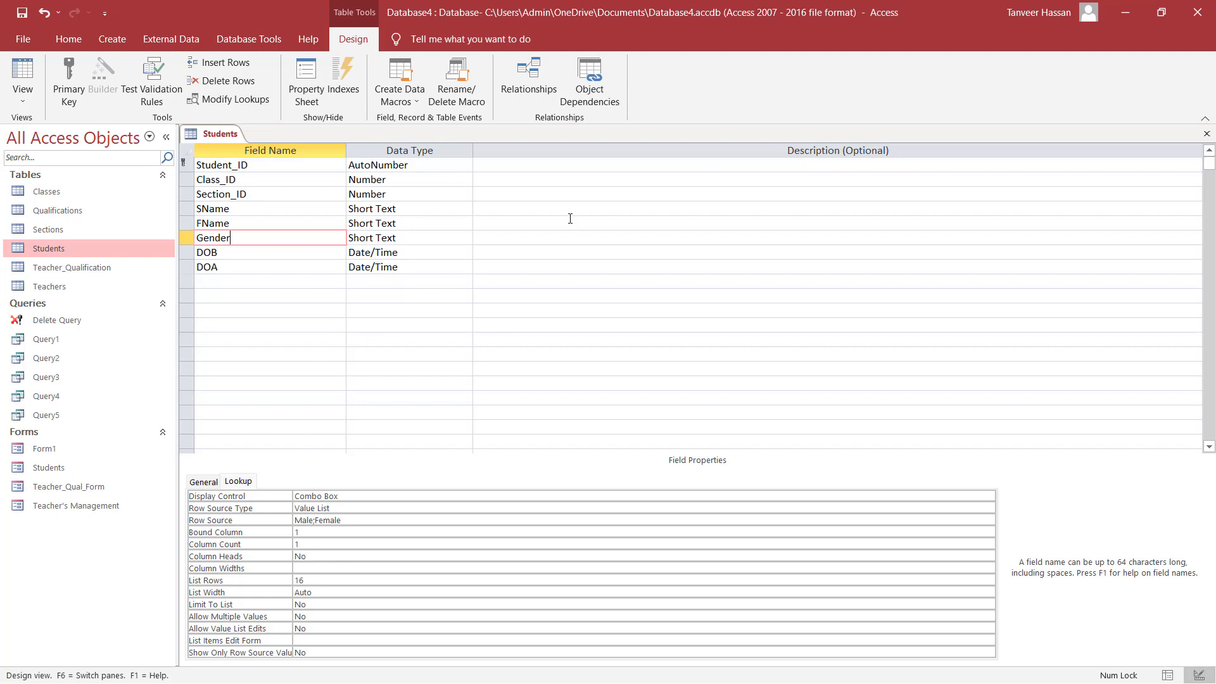
Switch the Students table to Datasheet View, saving the design changes.
left_click(25, 100)
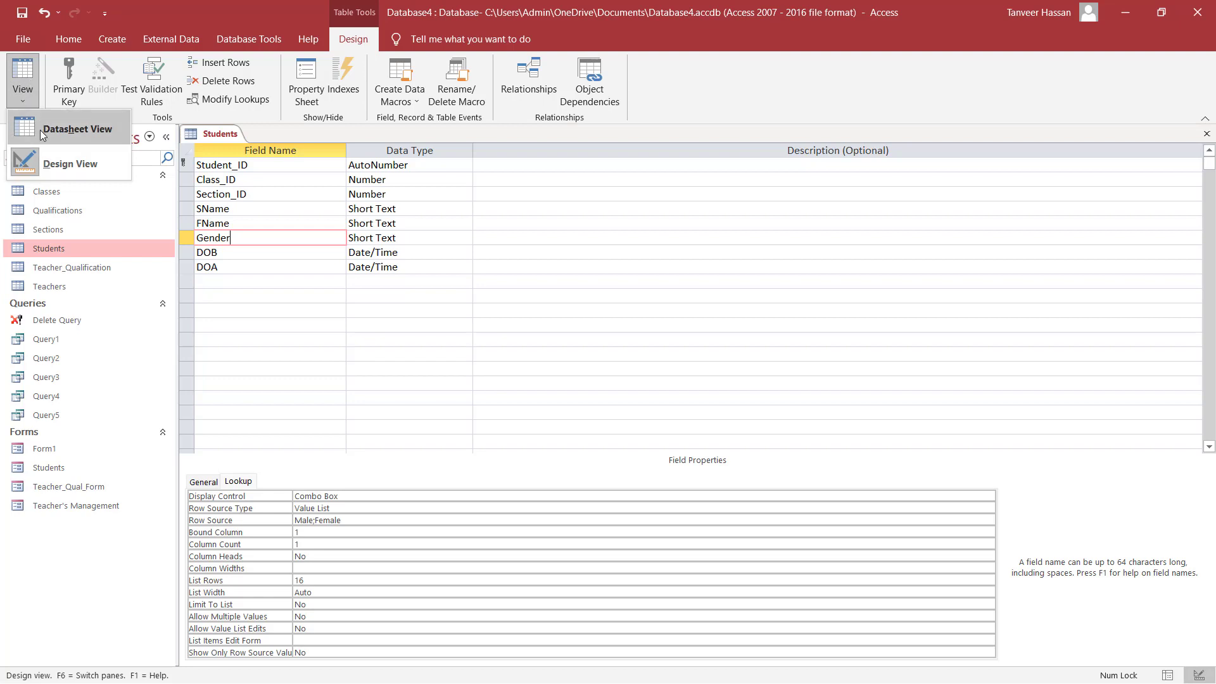
left_click(42, 128)
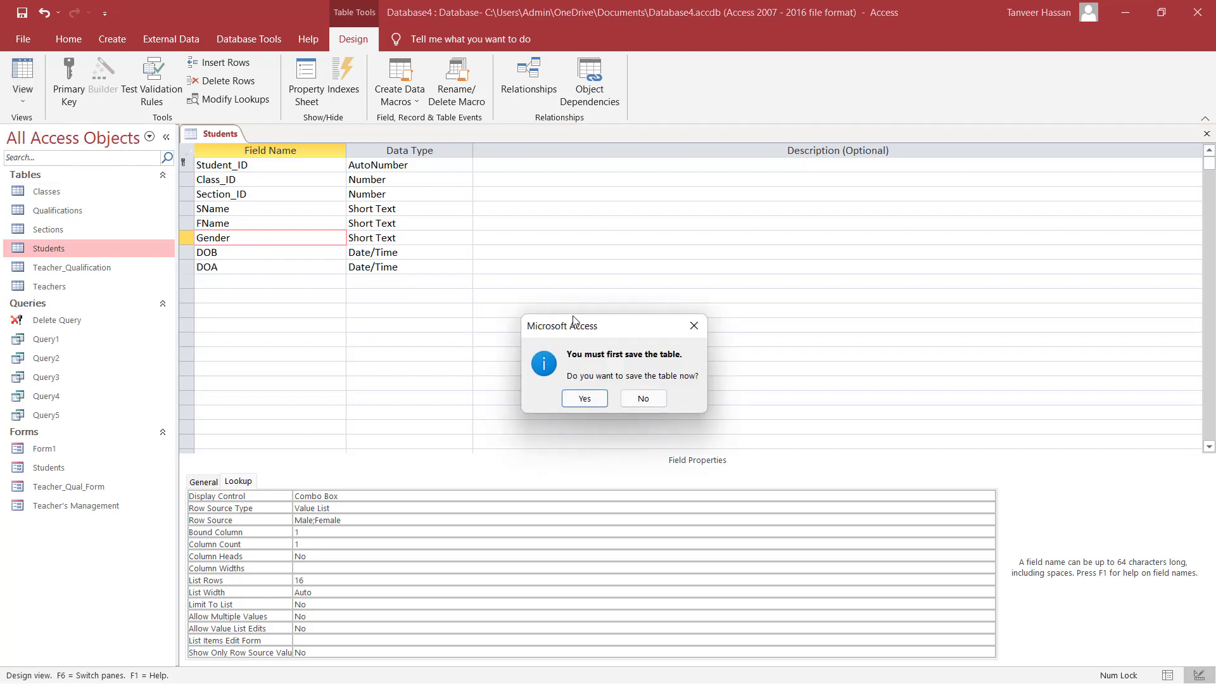
left_click(585, 398)
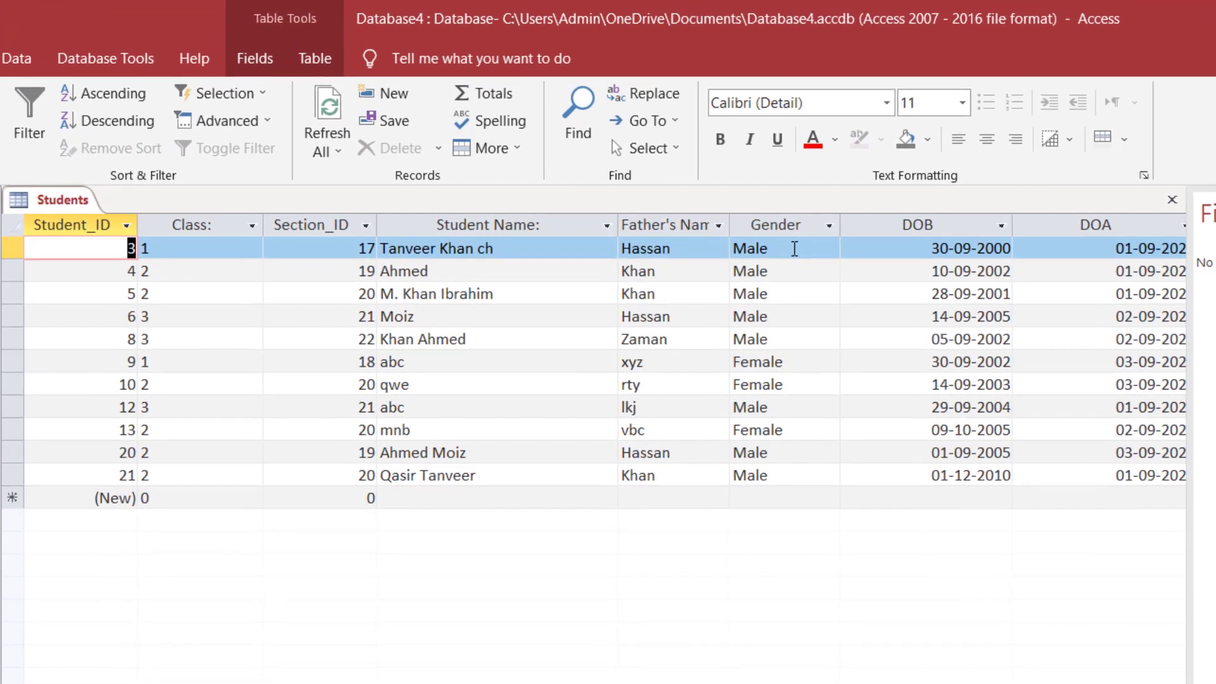
Examine the Gender, Class and Student Name cells of the first record for a drop-down list.
left_click(710, 166)
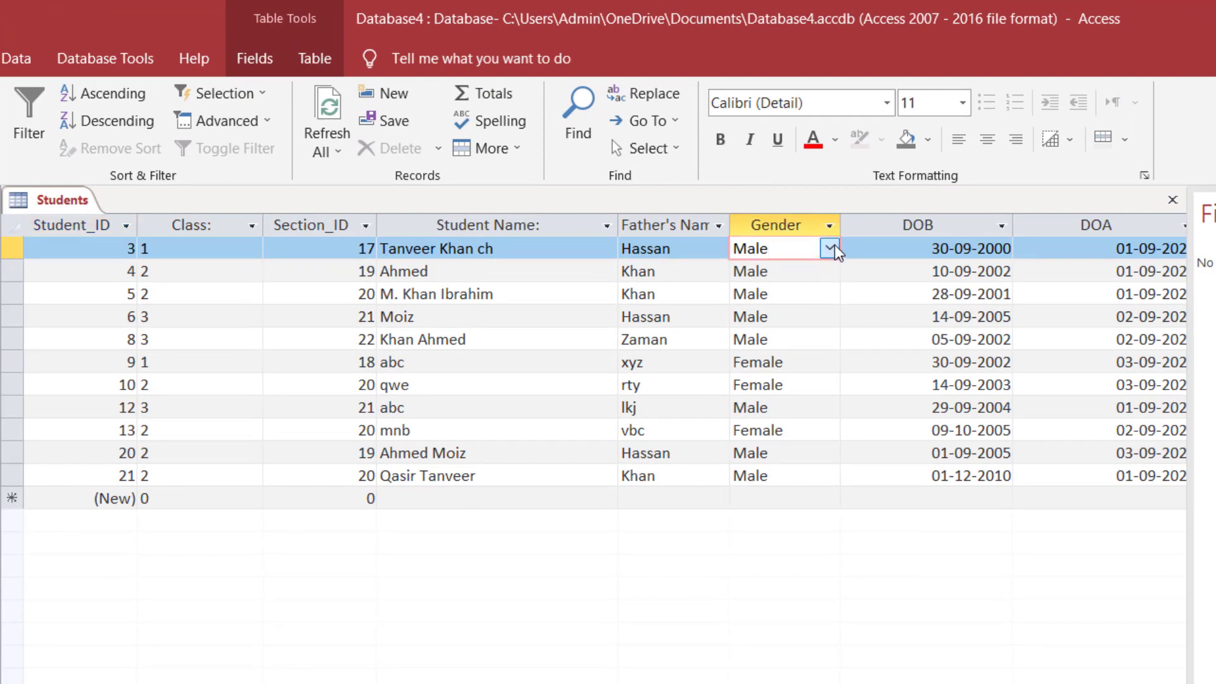
left_click(205, 248)
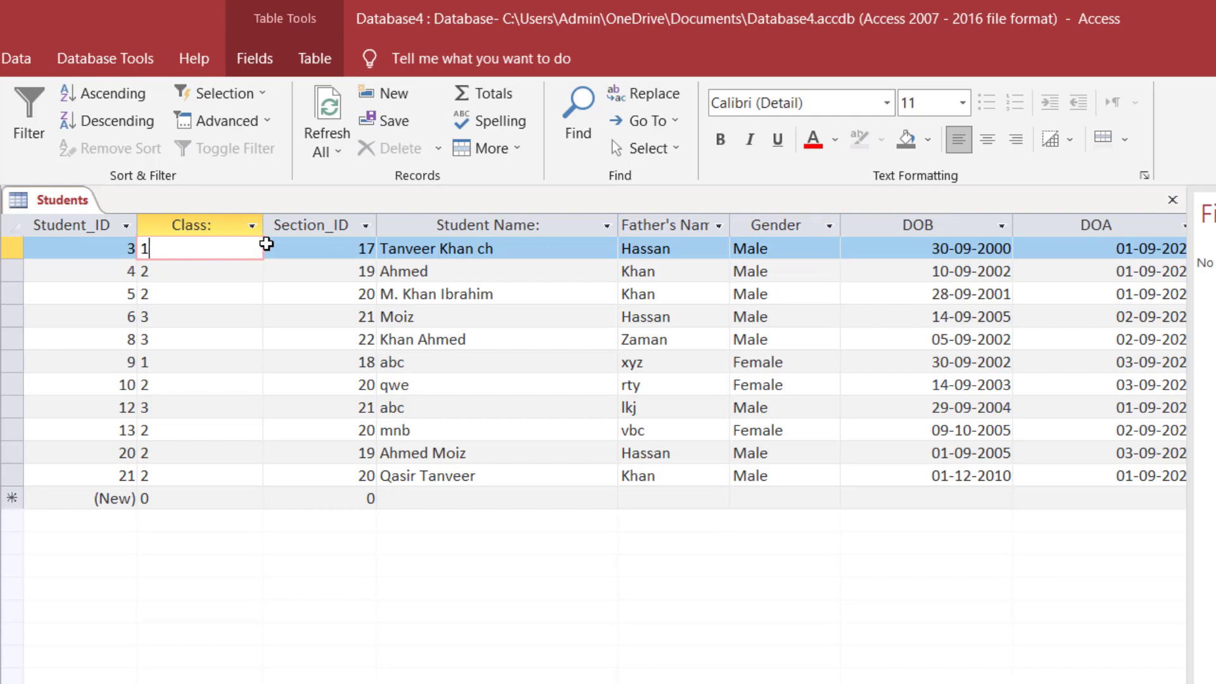
left_click(495, 248)
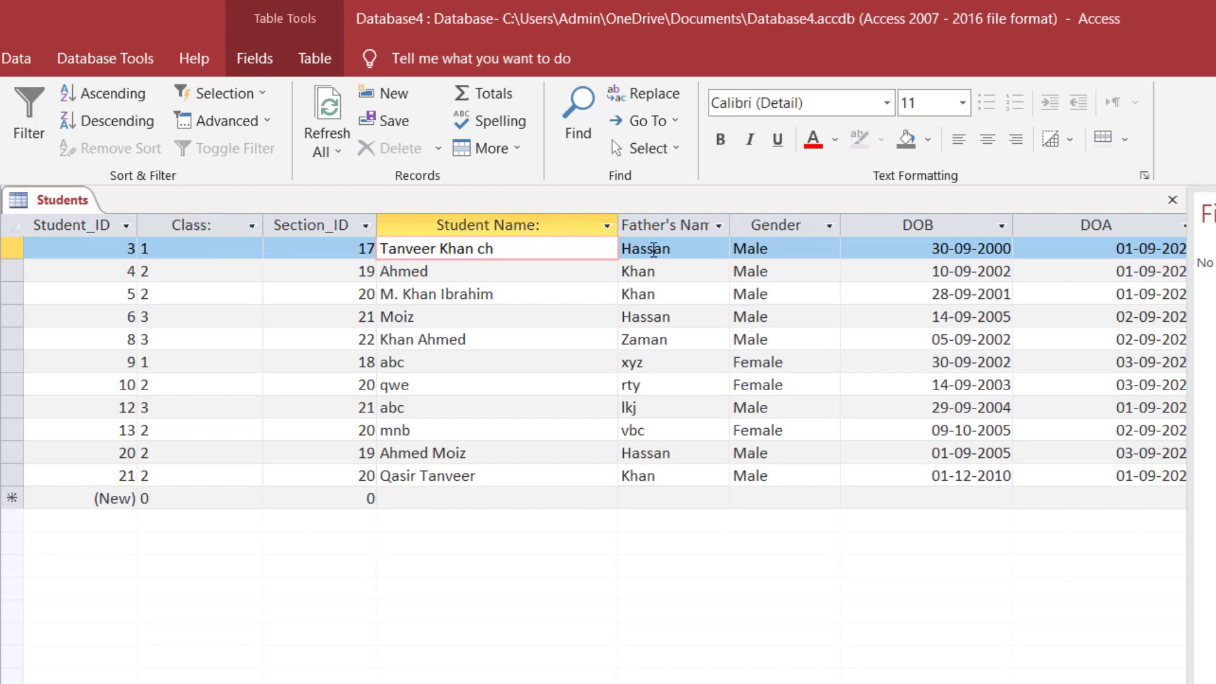
Examine the choices in the Gender drop-down list of the first student record.
left_click(654, 251)
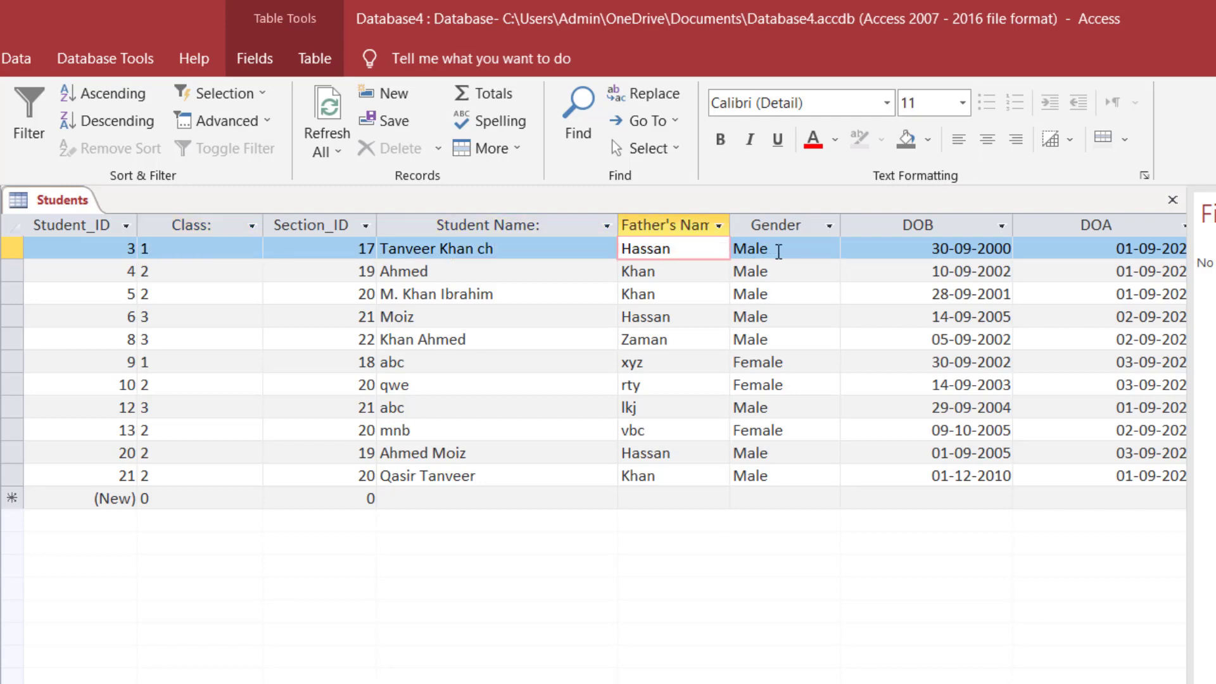
left_click(809, 251)
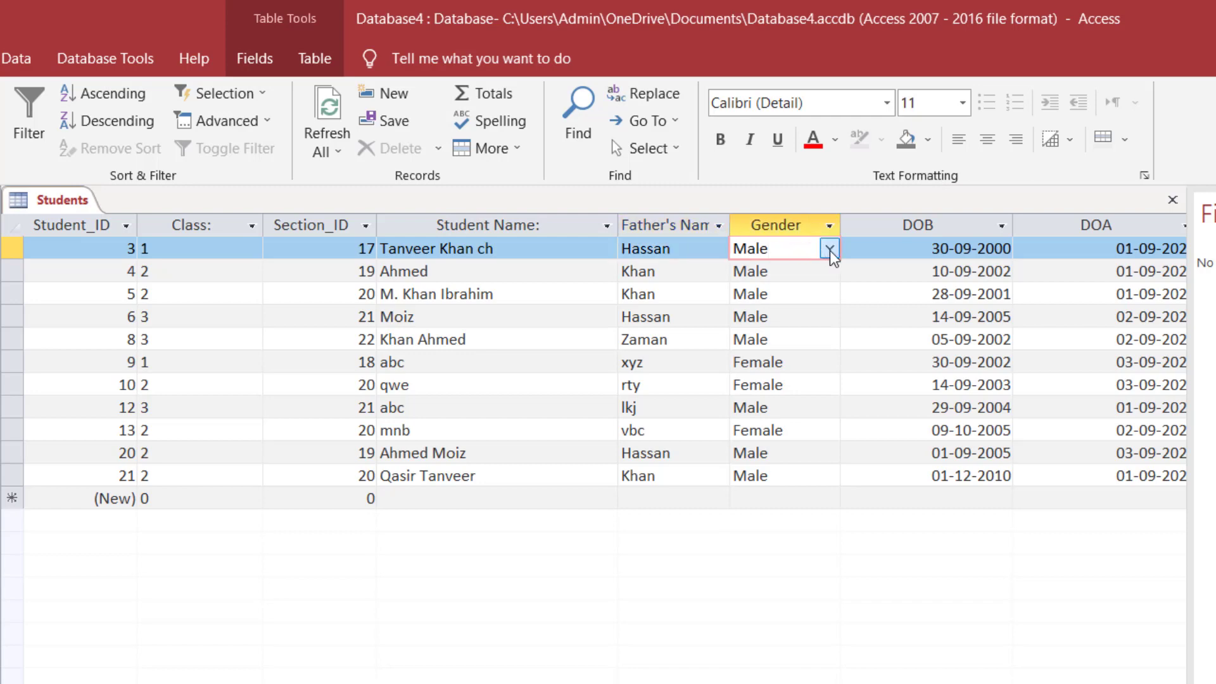
left_click(829, 249)
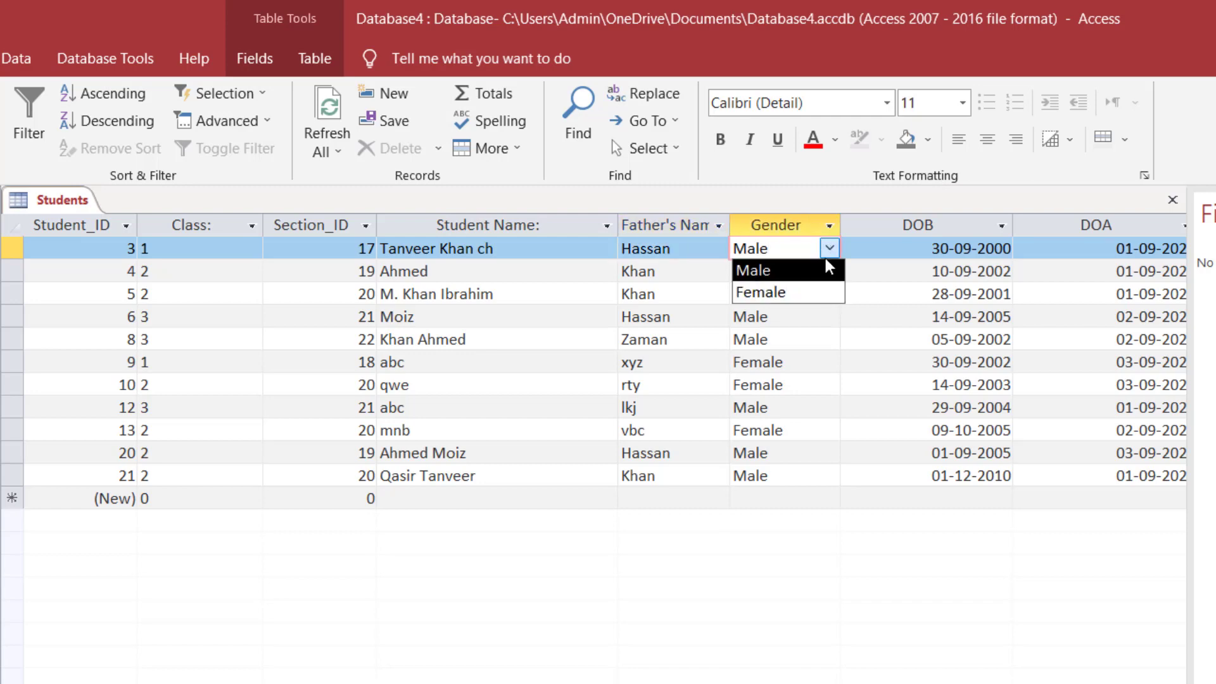
left_click(830, 251)
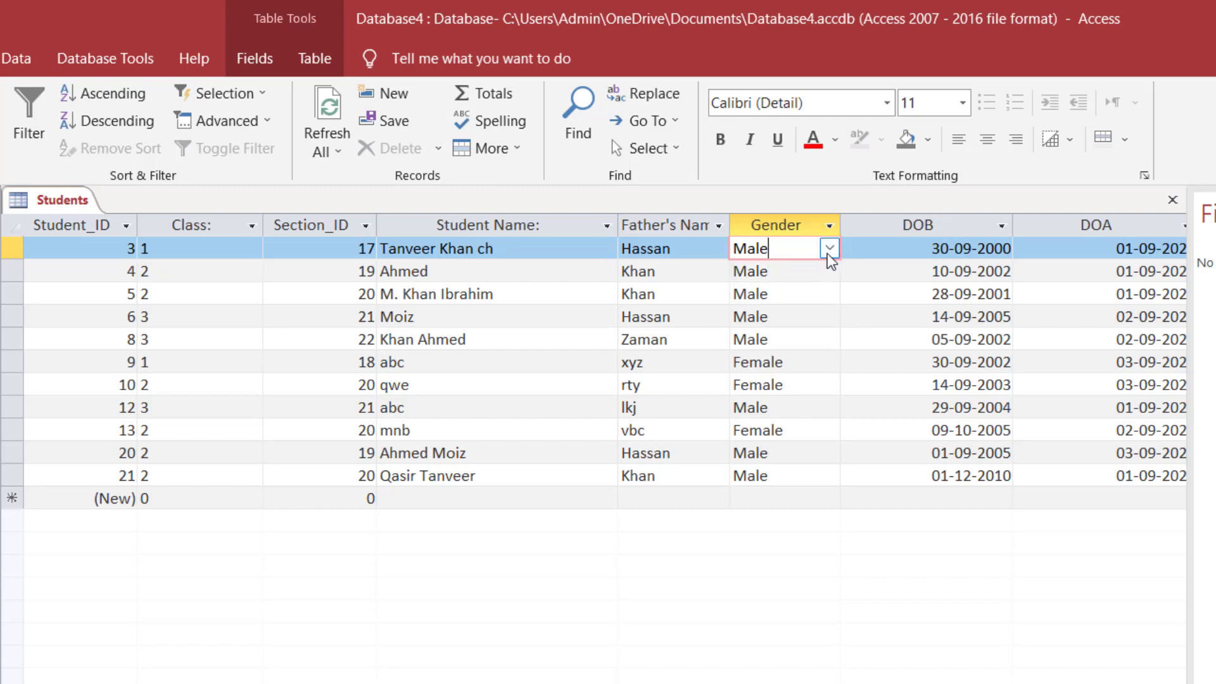
left_click(828, 251)
left_click(828, 248)
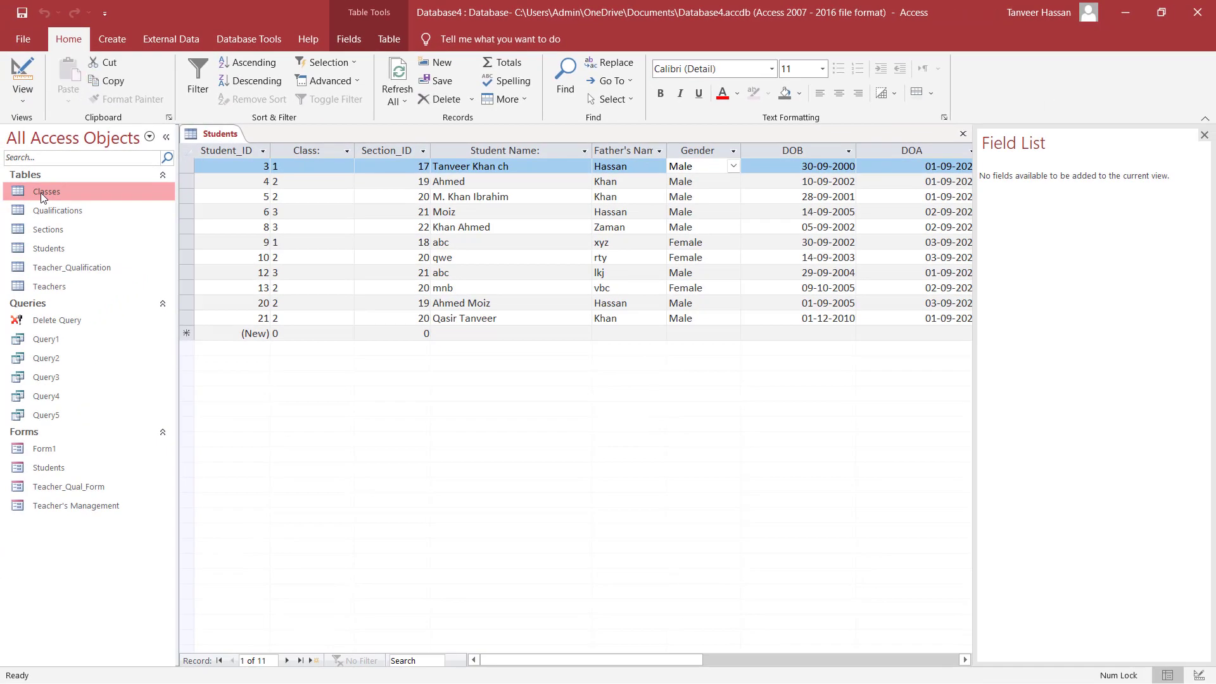
Review the class IDs and names in the Classes table, and close it without saving layout changes.
double_click(41, 192)
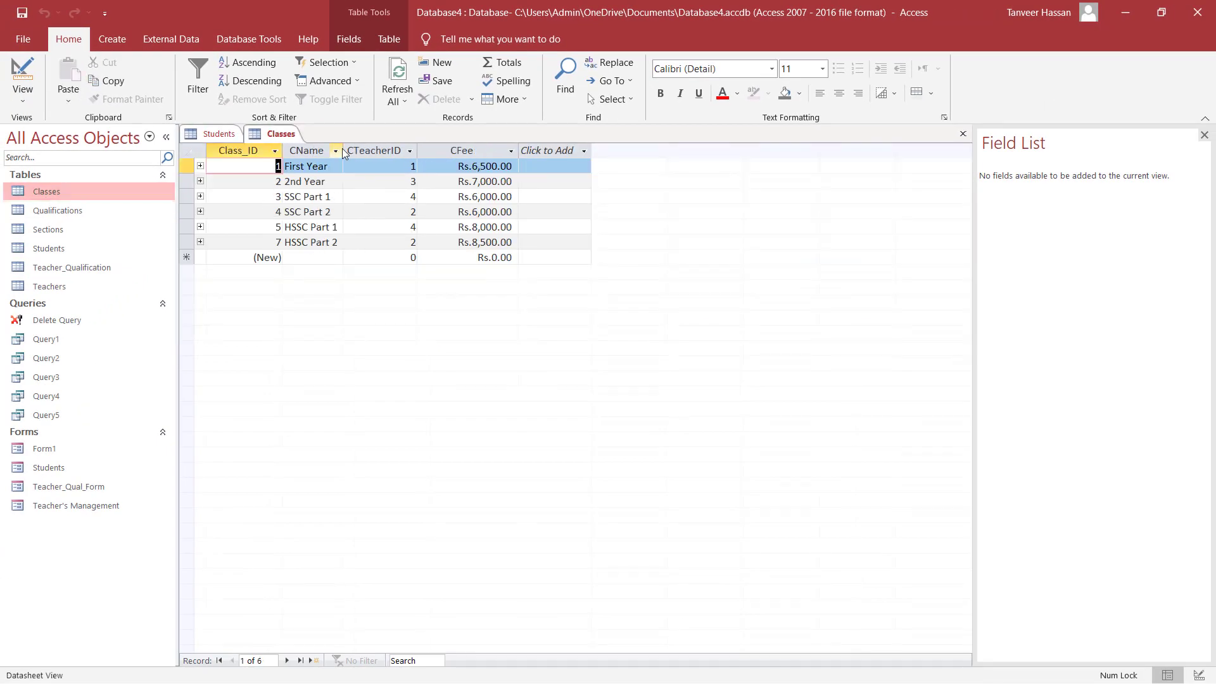
left_click_drag(342, 150, 368, 151)
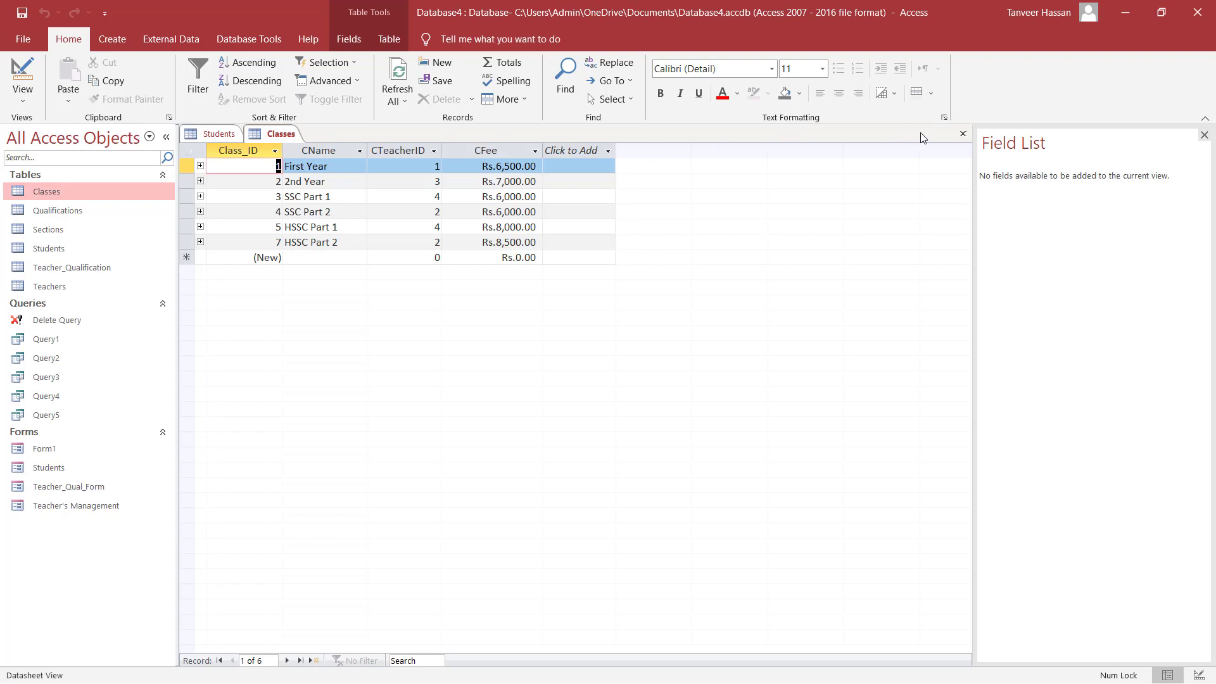
left_click(963, 133)
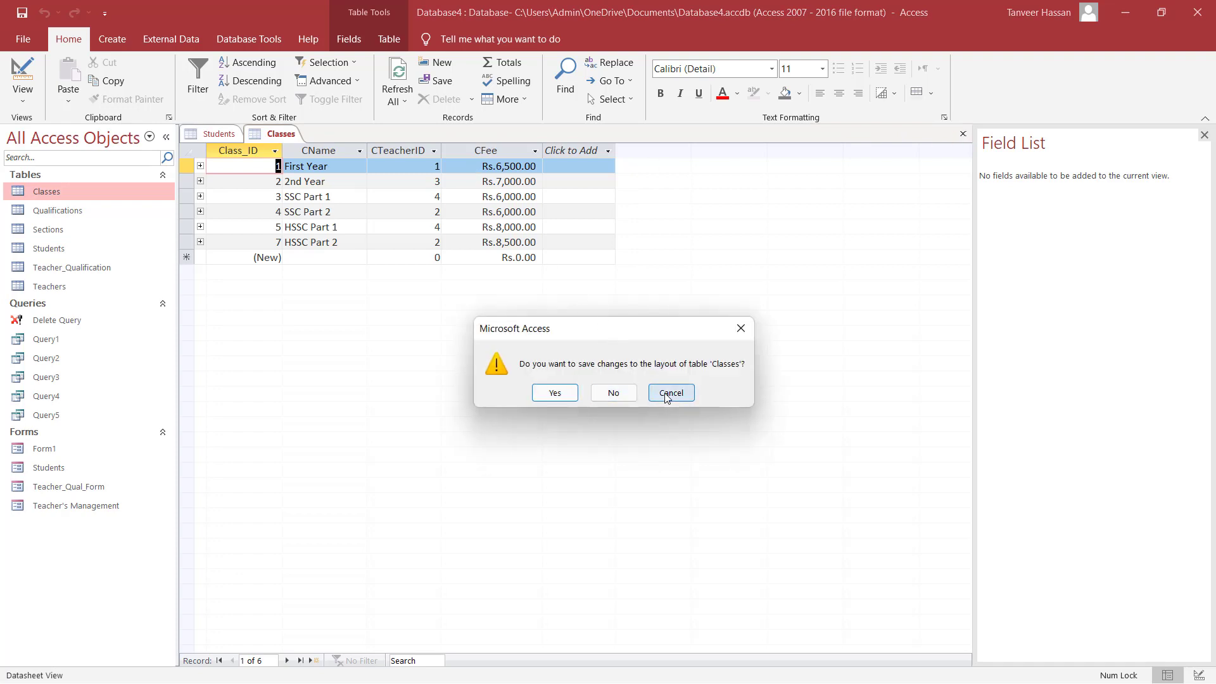
left_click(614, 392)
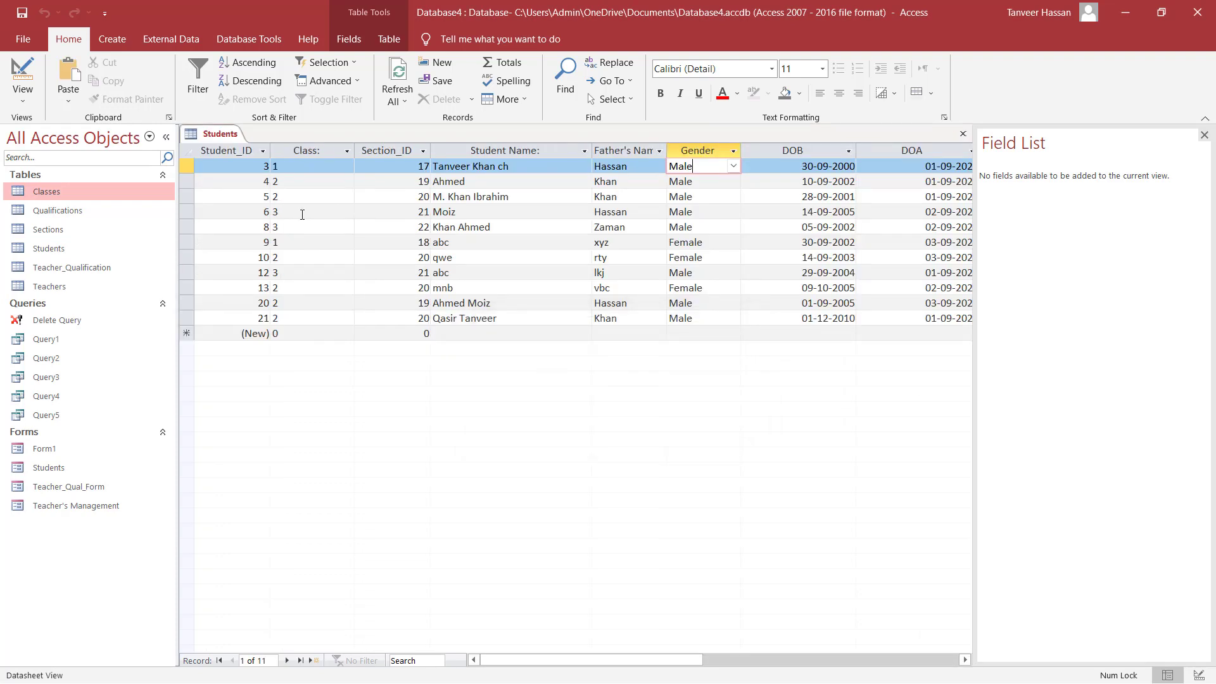
Return the Students table to Design View and set the Class_ID field's lookup display control to Combo Box.
left_click(295, 164)
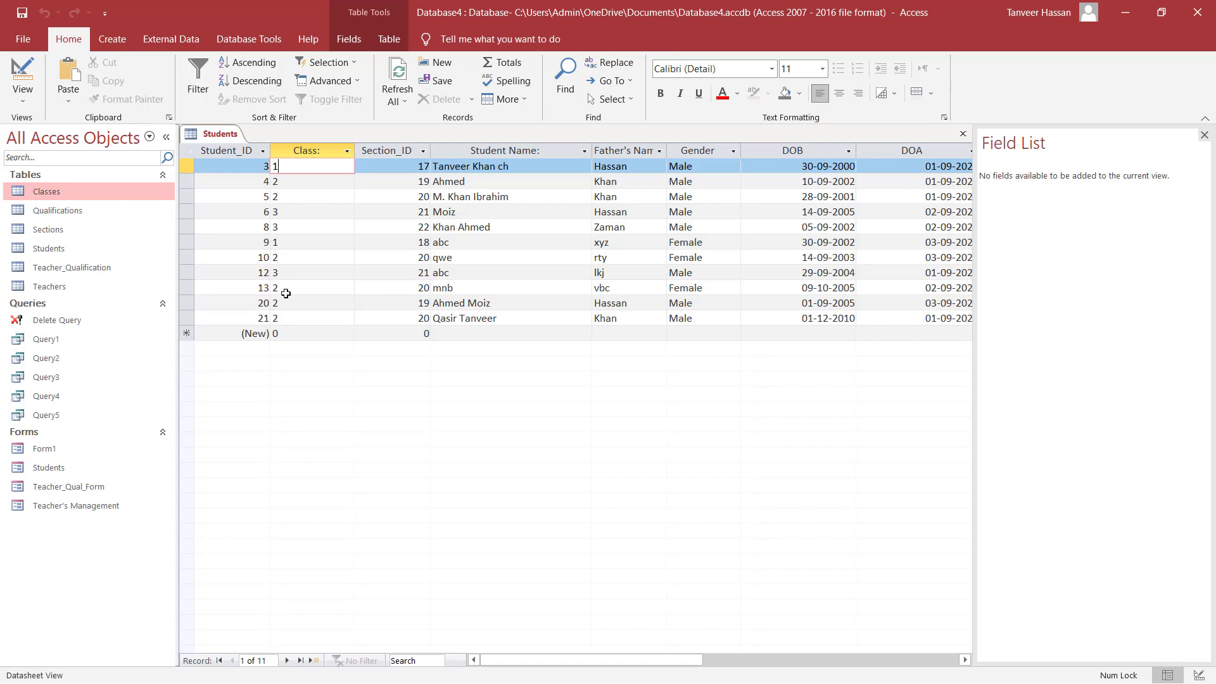
left_click(29, 80)
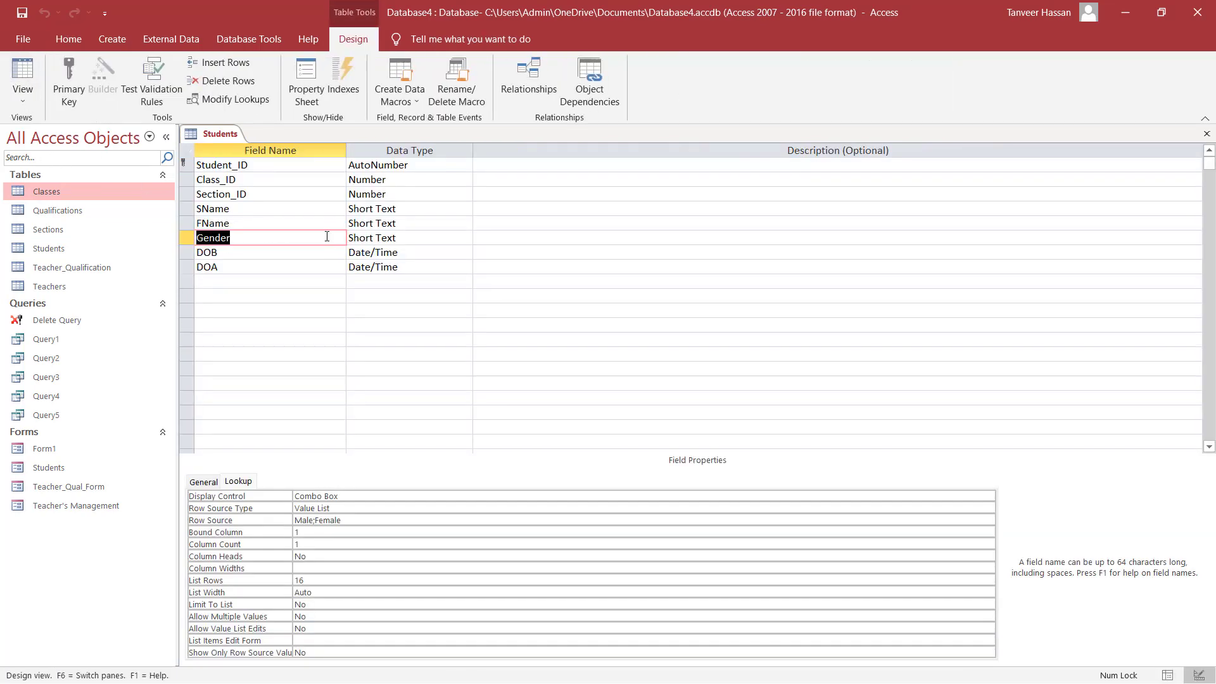
left_click(248, 180)
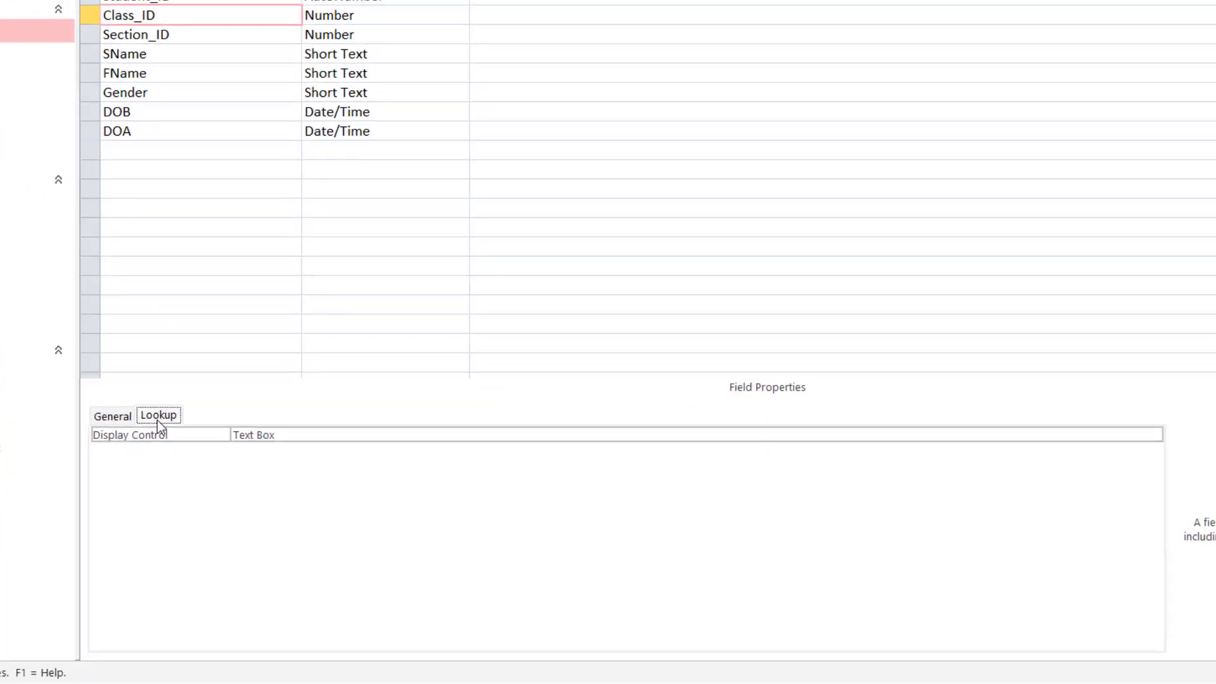
left_click(239, 481)
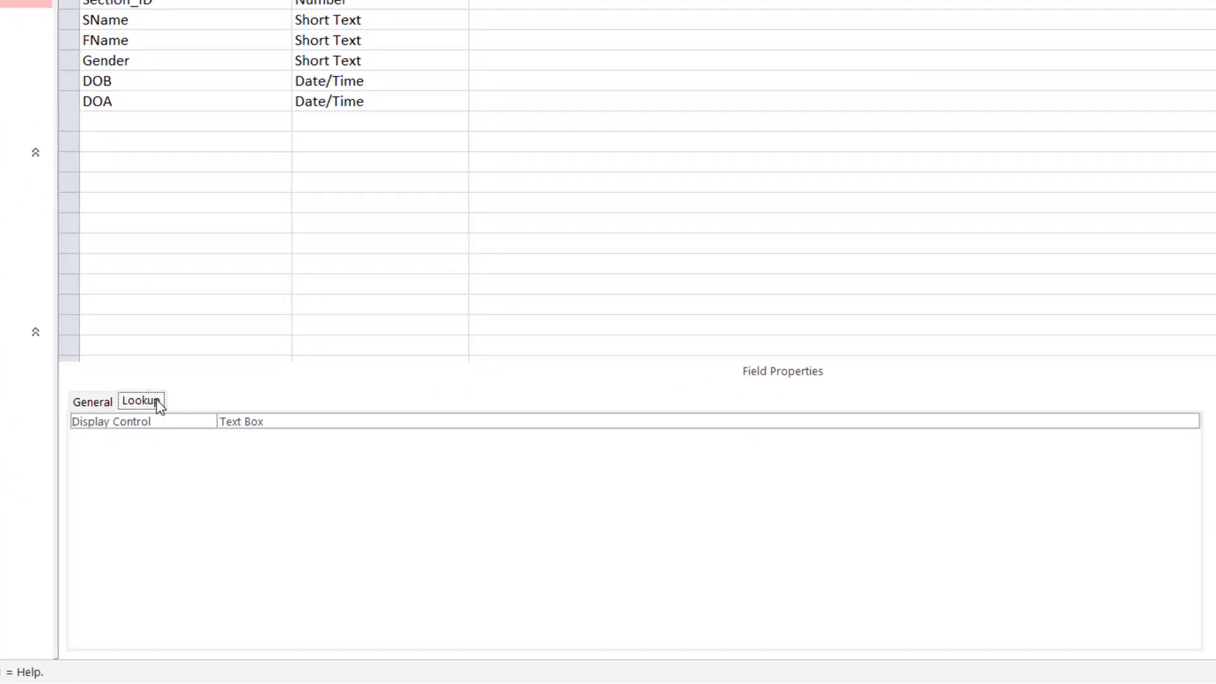
left_click(1160, 420)
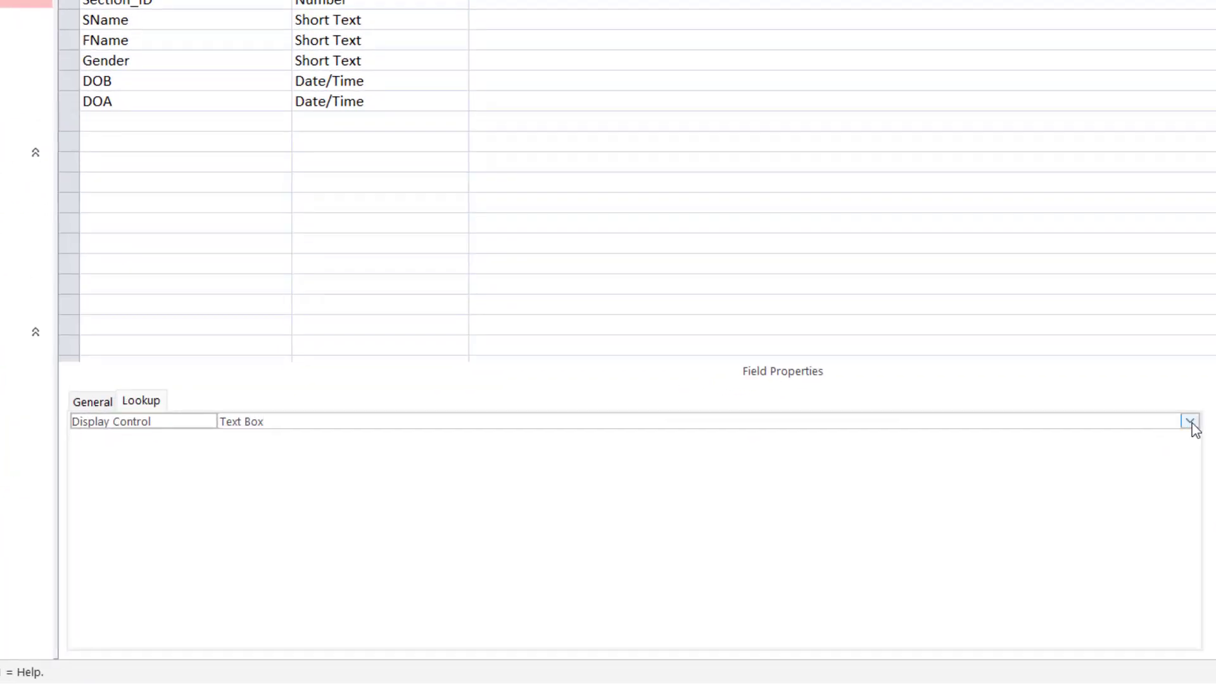
left_click(1190, 421)
left_click(238, 468)
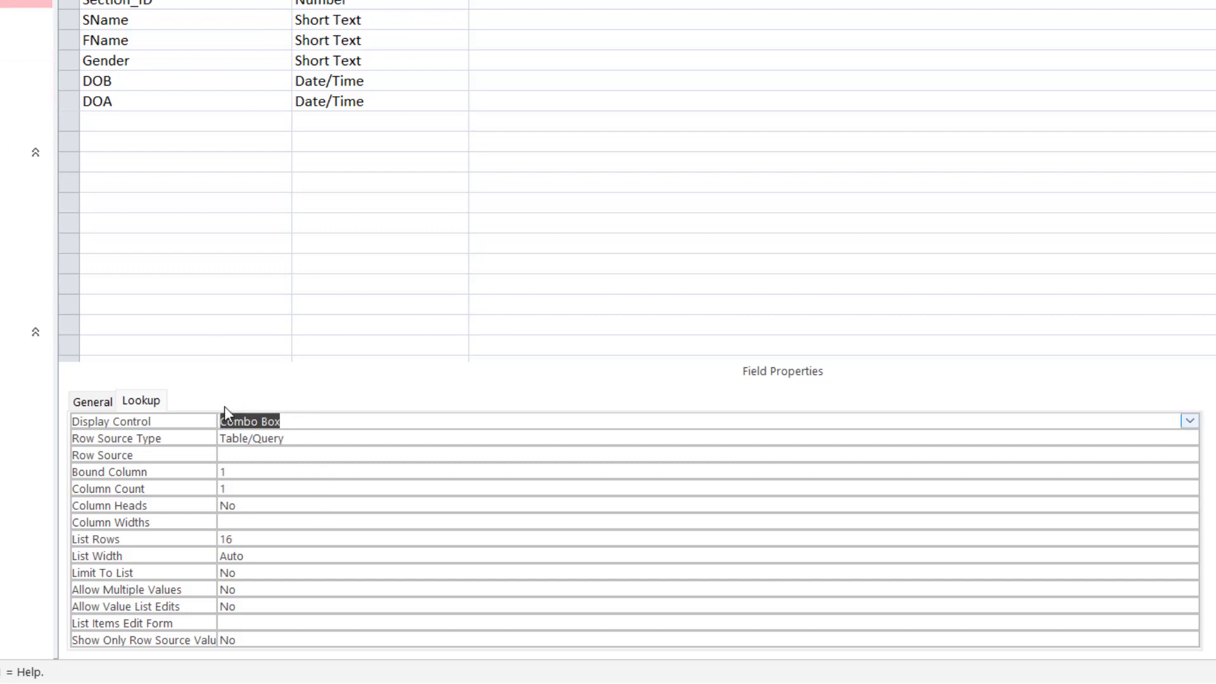
Start building a query for Class_ID's row source and add the Classes table to it.
left_click(284, 455)
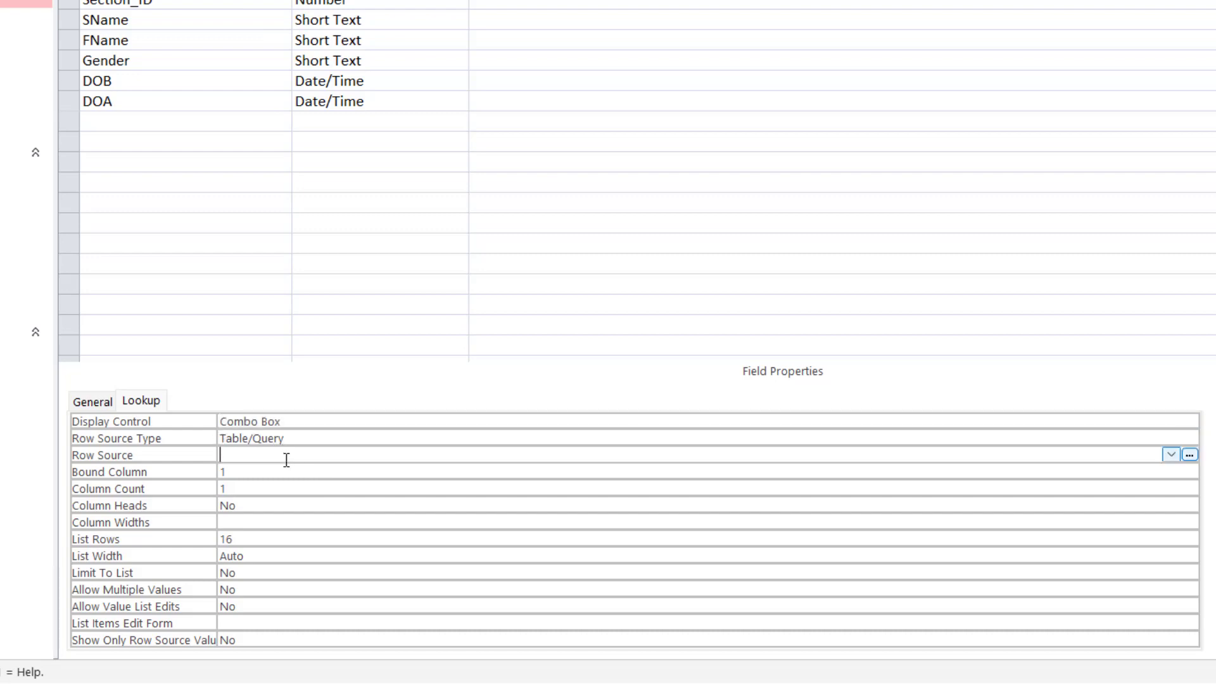
left_click(1189, 455)
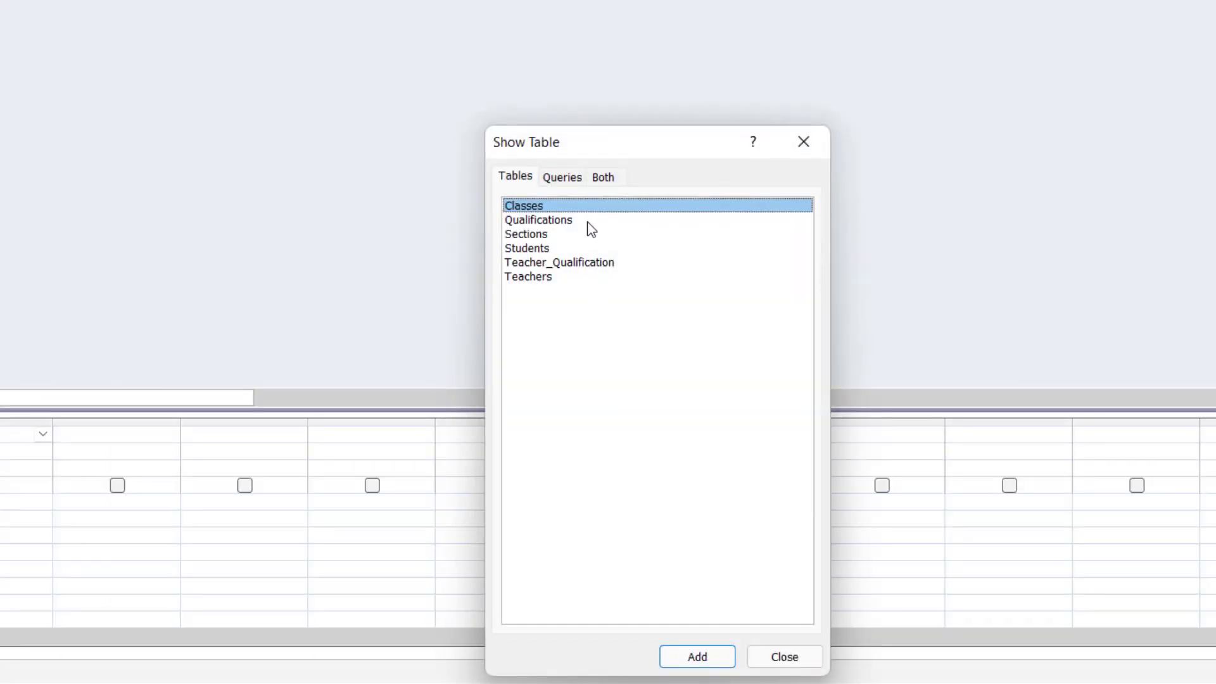
left_click_drag(594, 289, 630, 189)
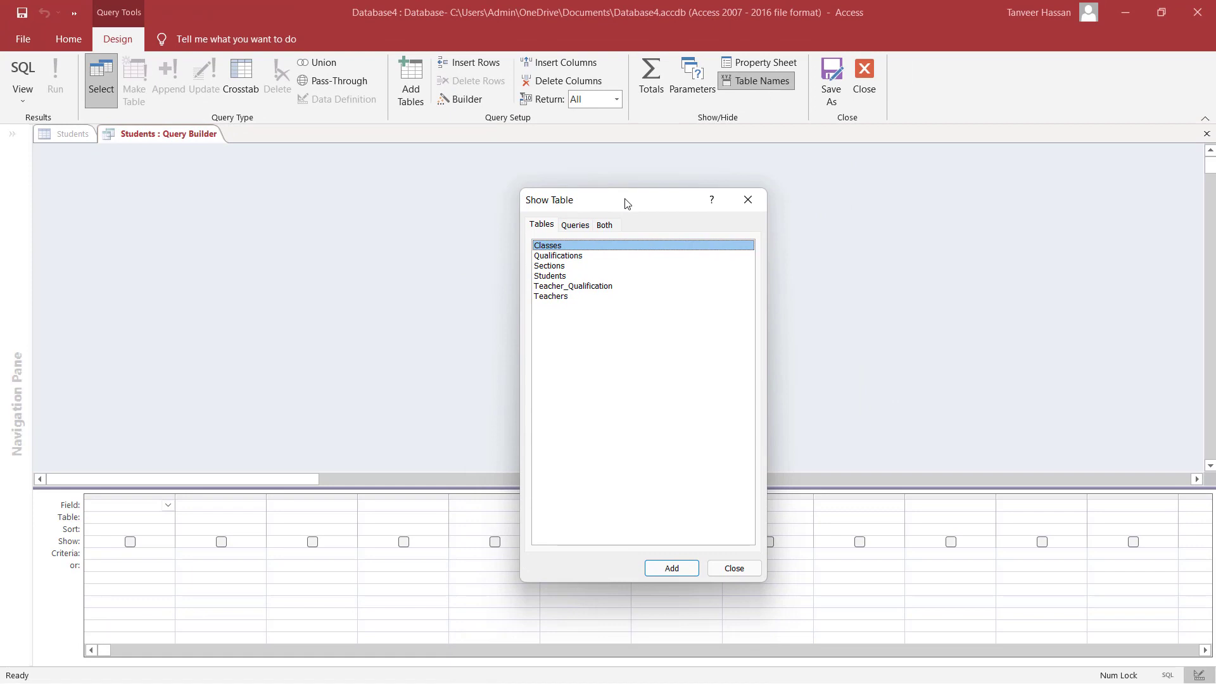
double_click(555, 246)
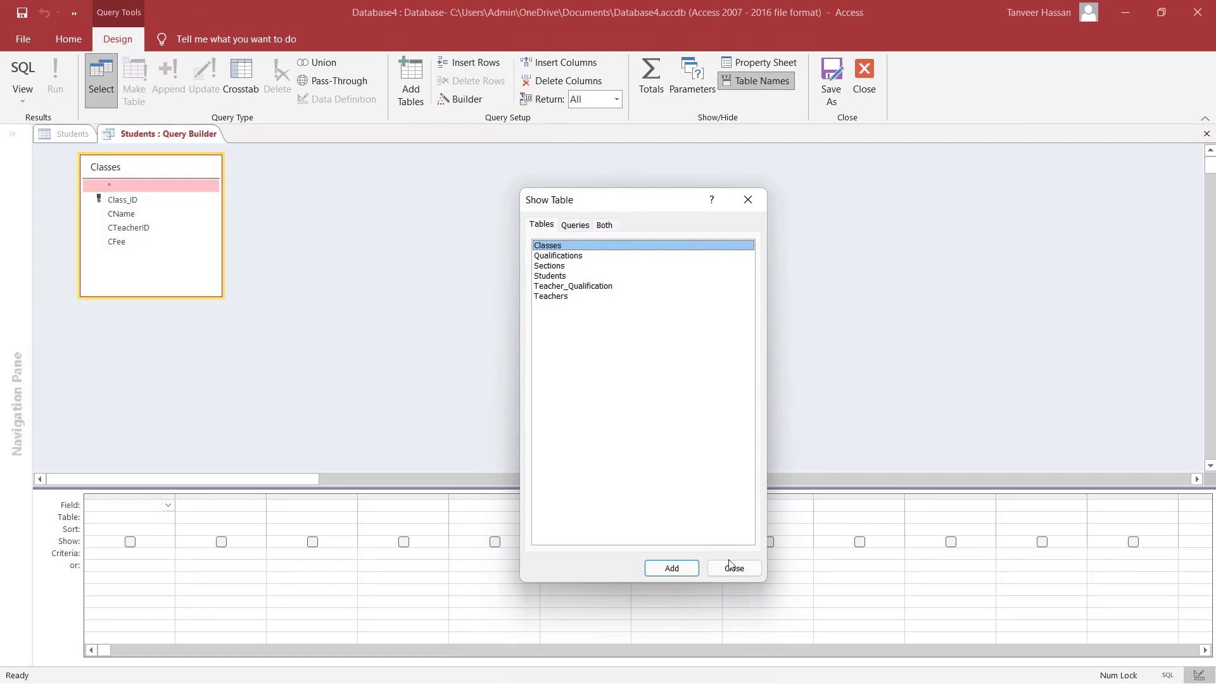
left_click(733, 568)
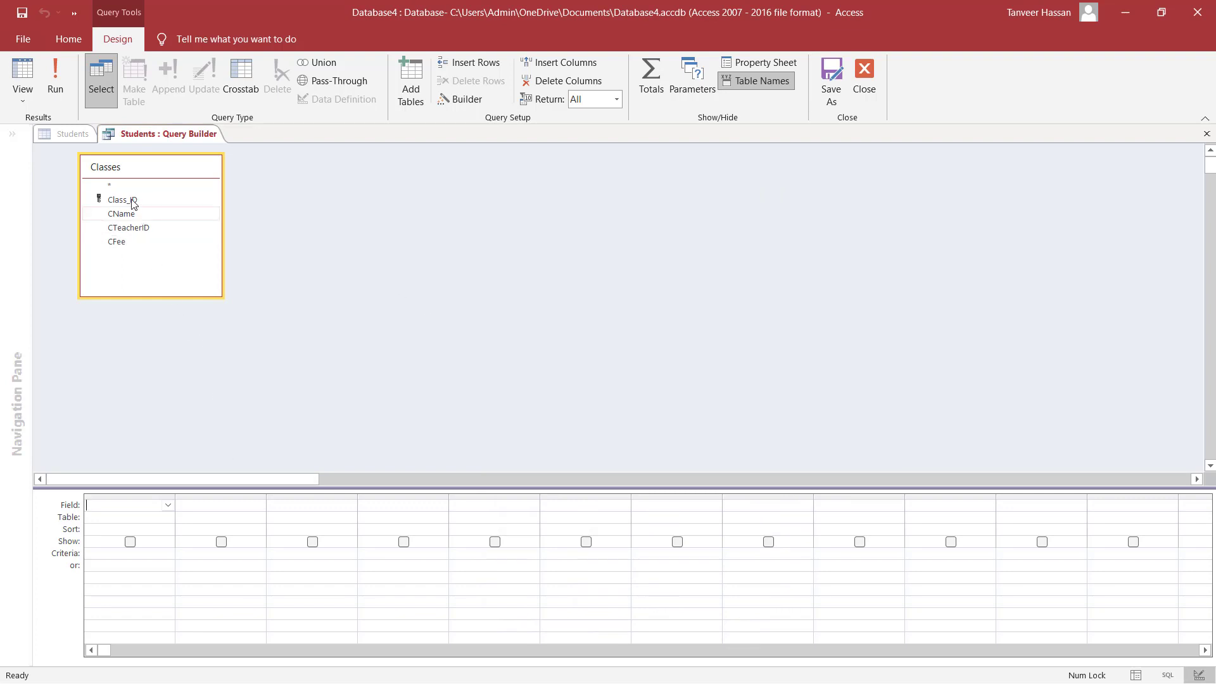
Add the Class_ID and CName fields to the query, preview its records, and save it as the row source.
left_click_drag(125, 201, 121, 505)
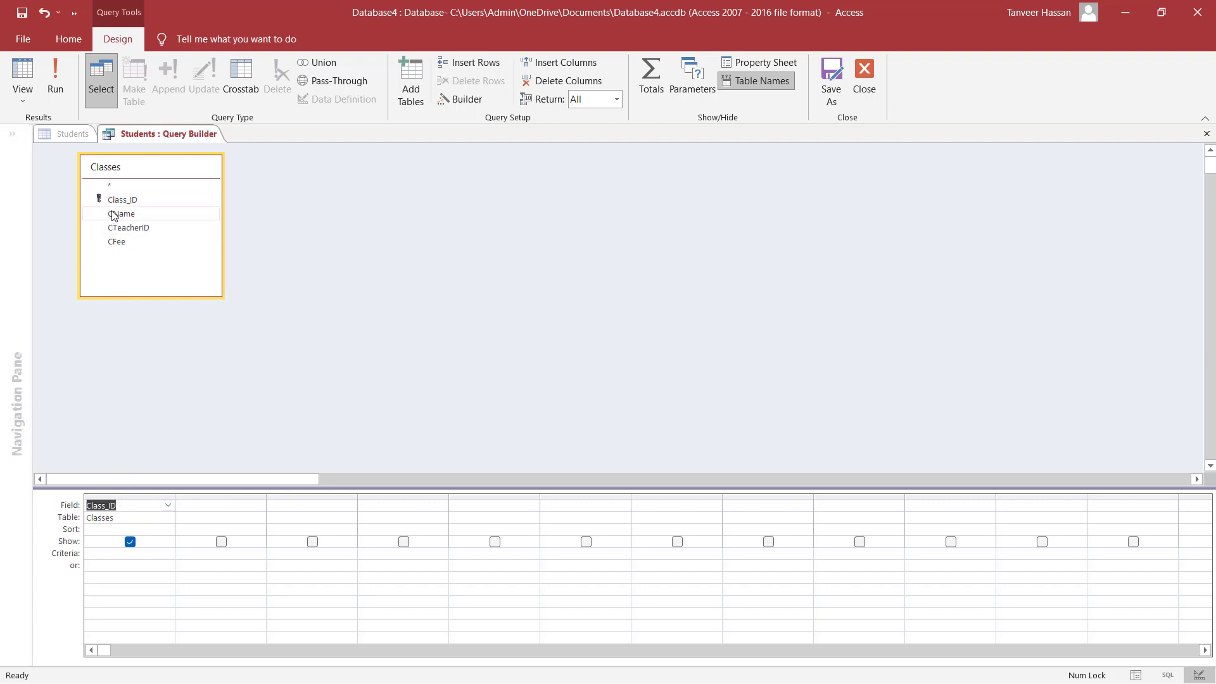
left_click_drag(117, 218, 206, 511)
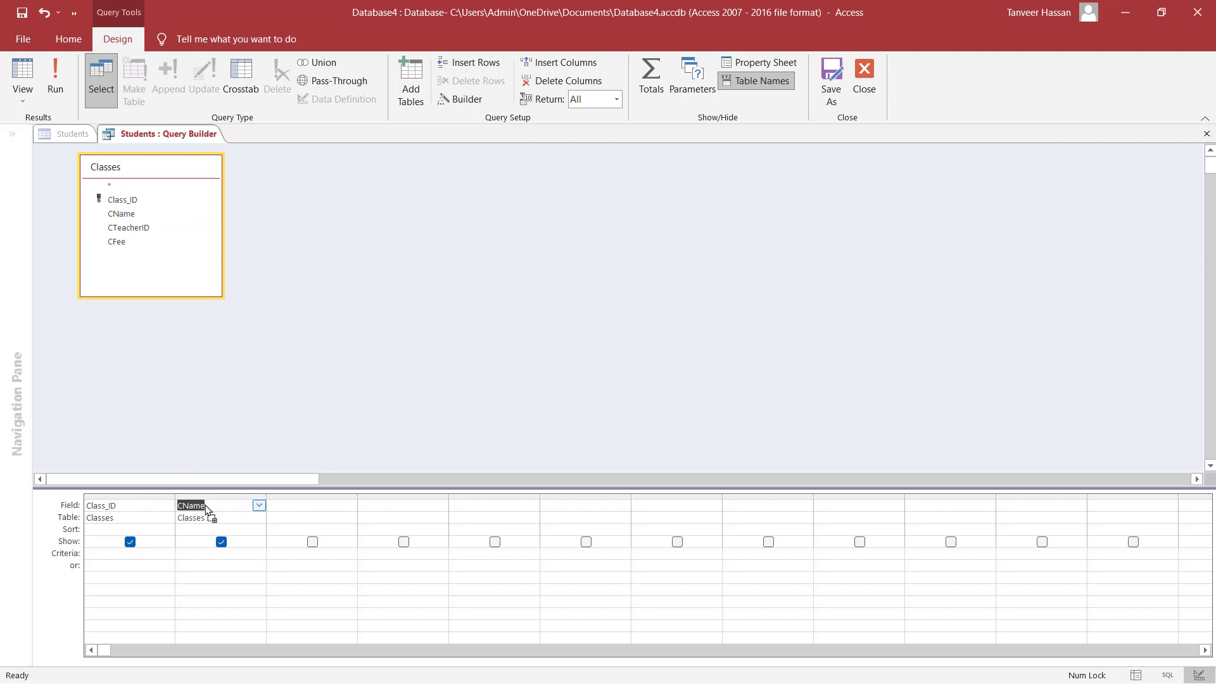
left_click(24, 74)
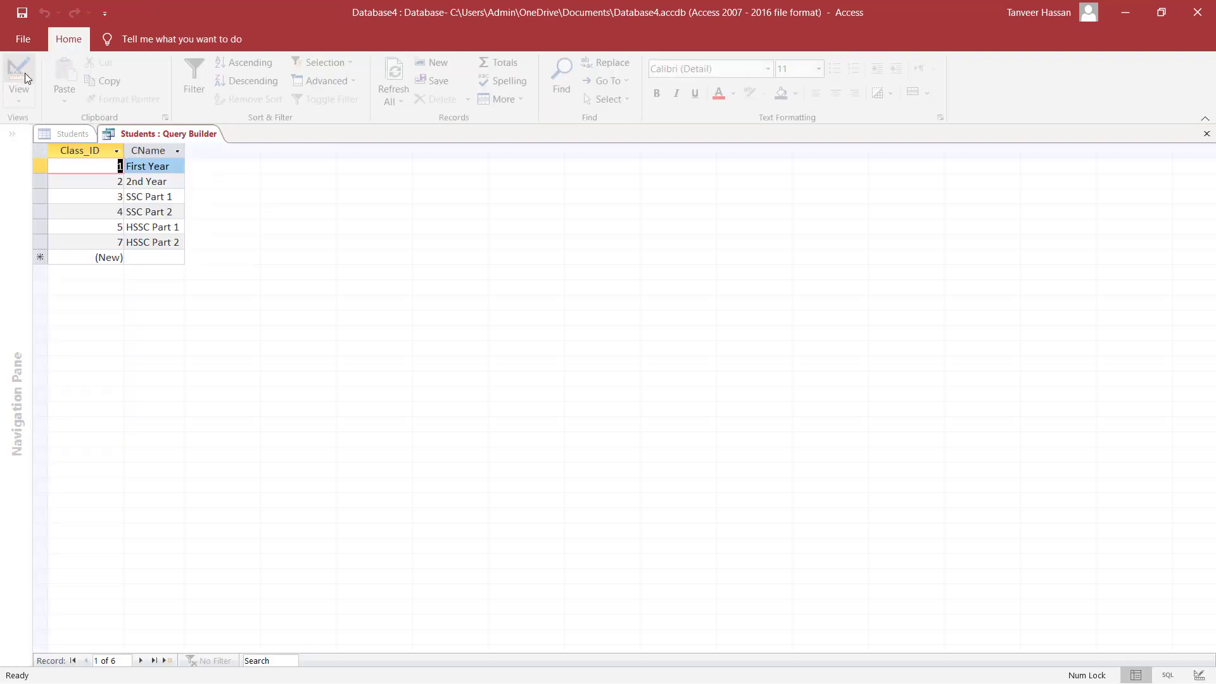
left_click_drag(124, 147, 234, 147)
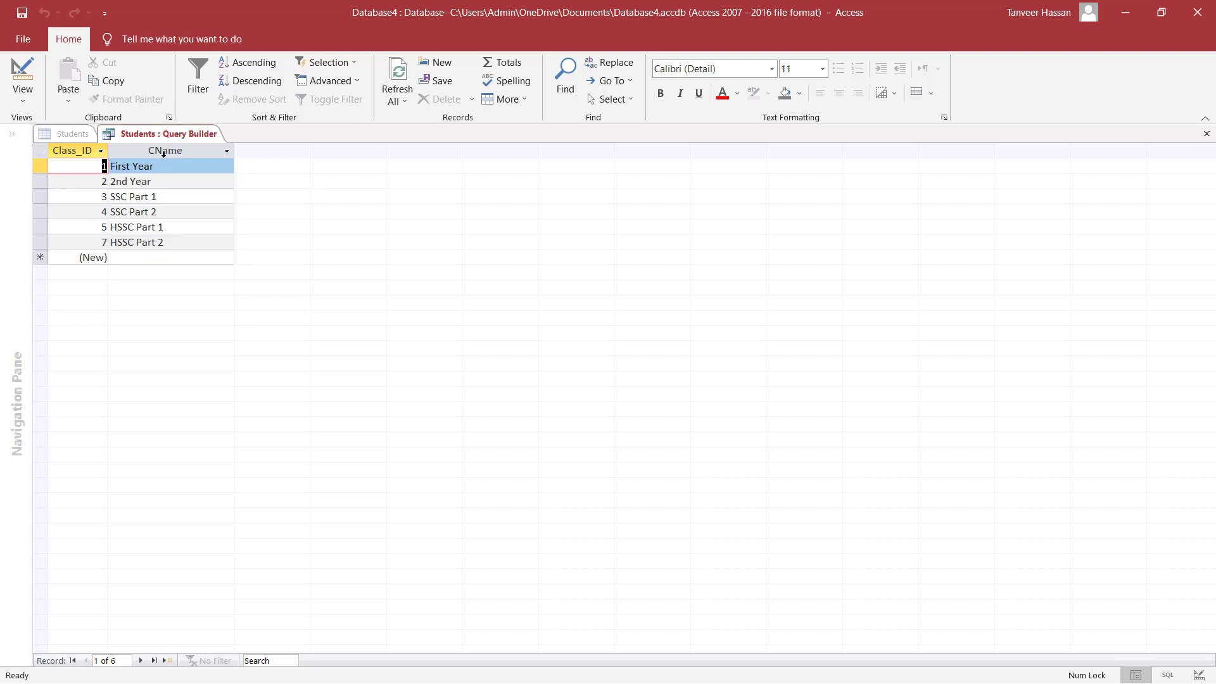
left_click(1206, 134)
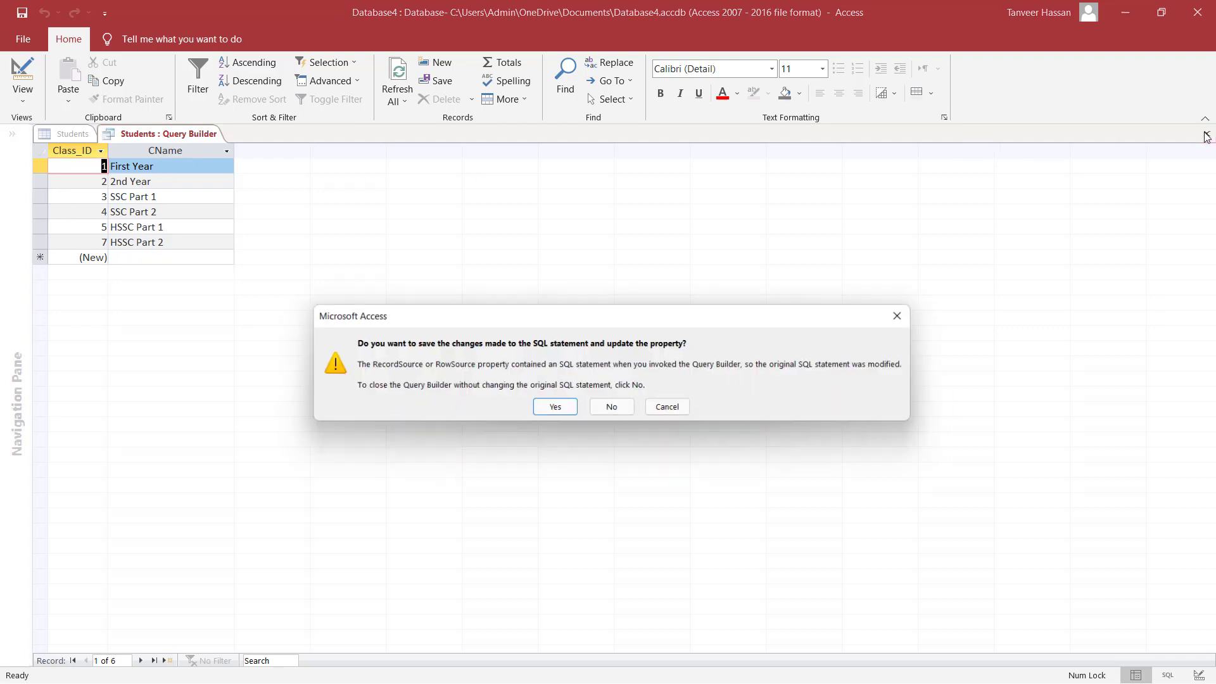
left_click(553, 408)
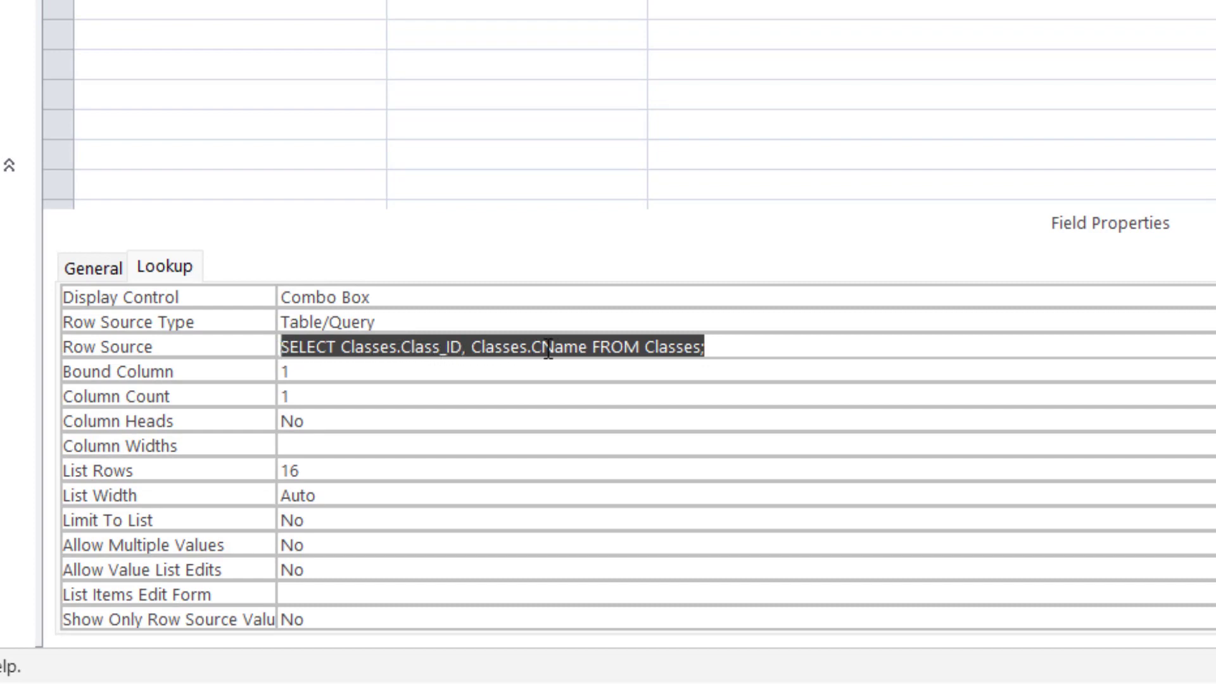
Check the Class_ID row source statement and set the lookup's column count to 2.
left_click(752, 349)
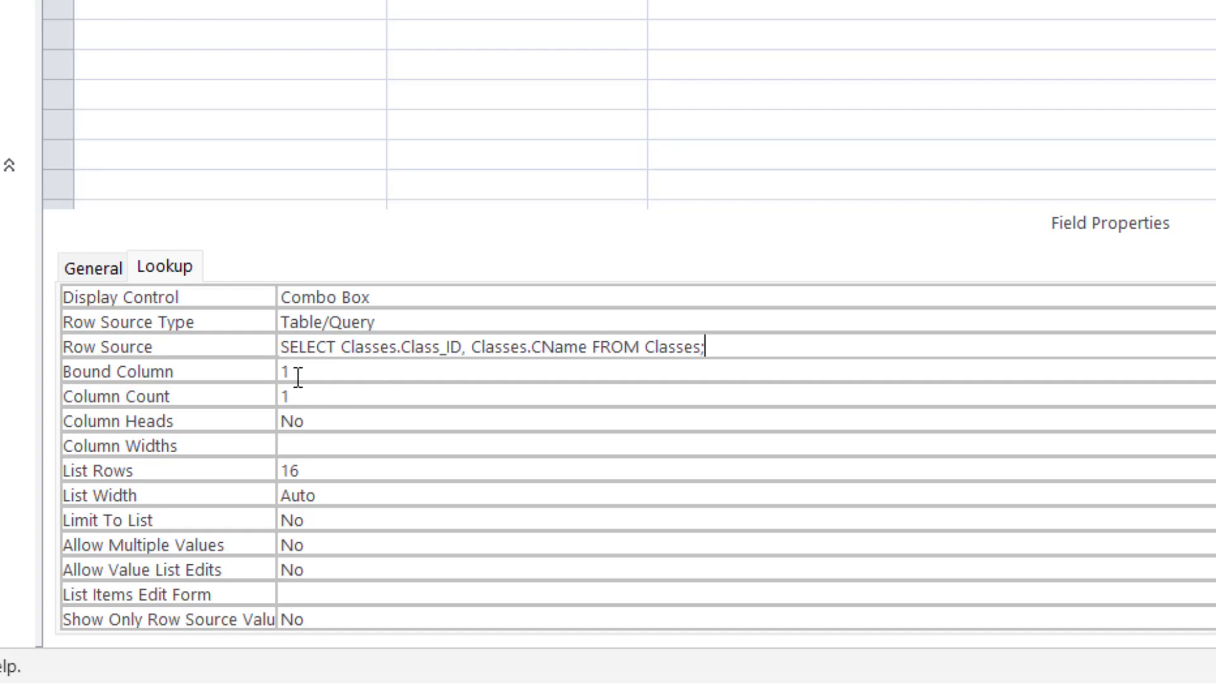
left_click_drag(401, 347, 464, 347)
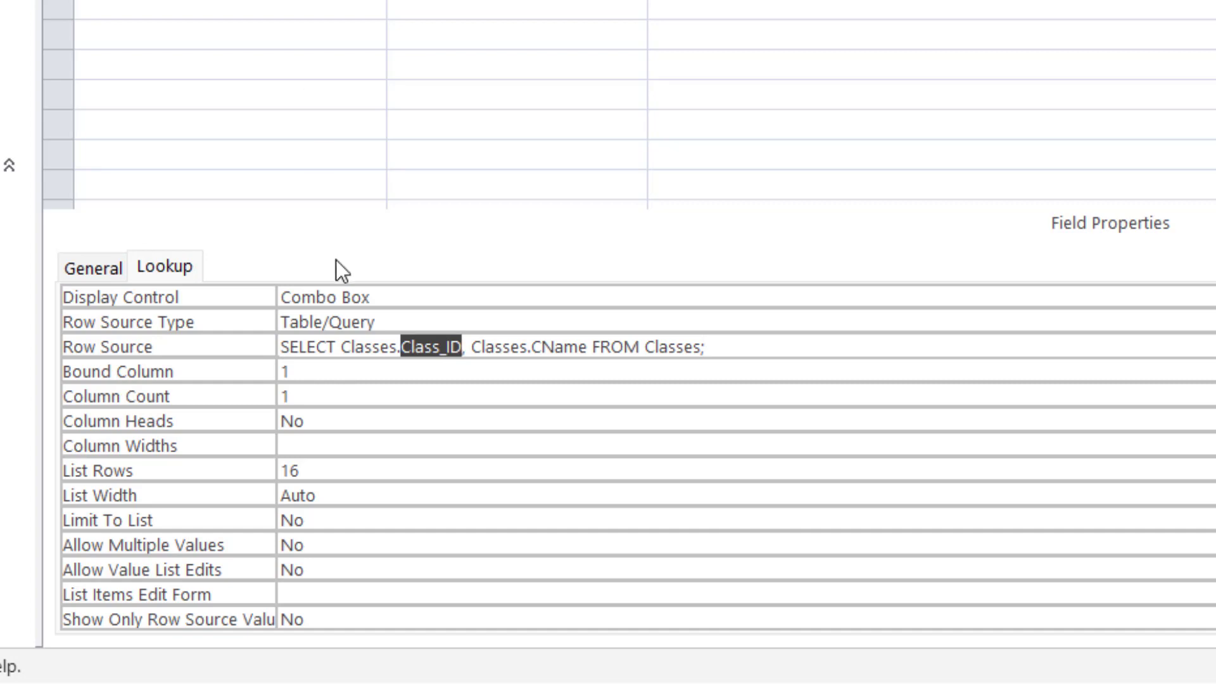
left_click(339, 396)
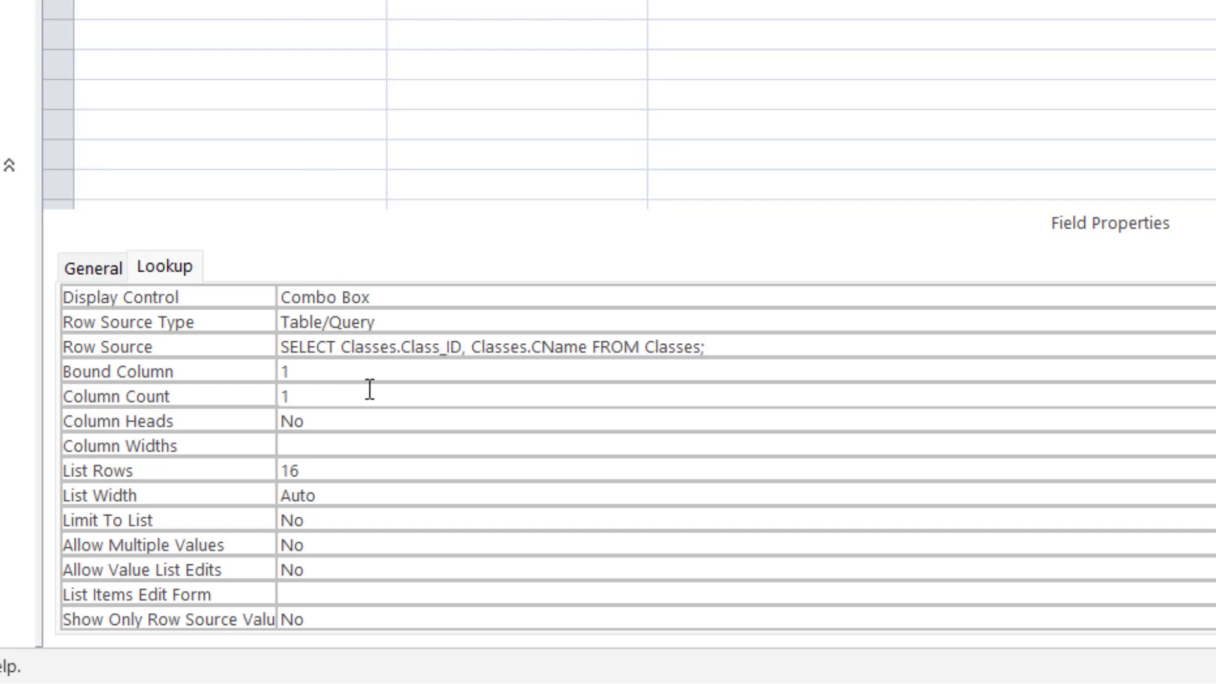
left_click(269, 397)
type("2")
left_click(358, 439)
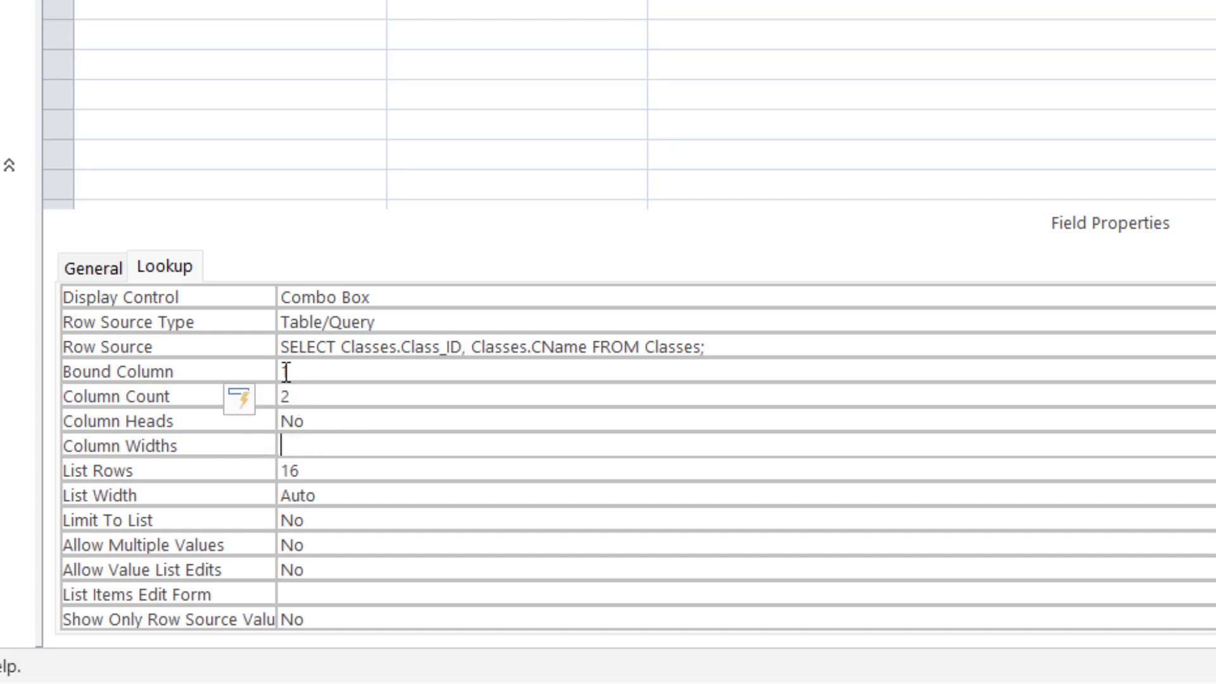
double_click(295, 398)
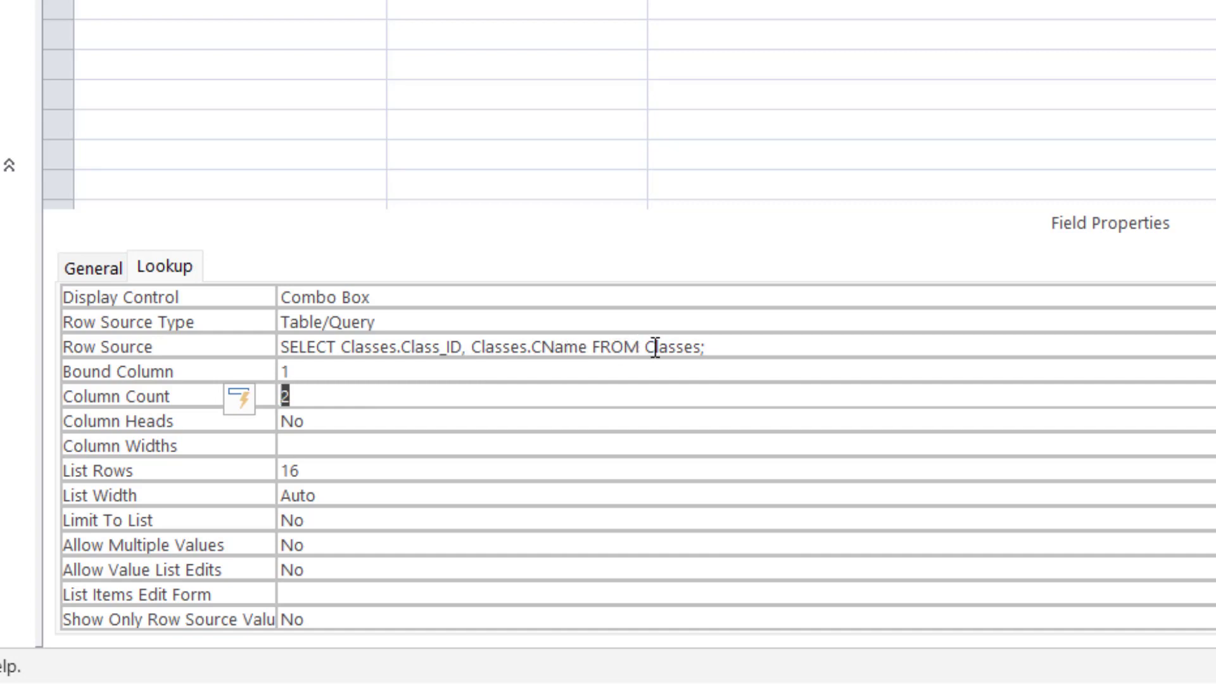
Set the Class_ID lookup's column widths to 0 to hide the ID column.
left_click(332, 441)
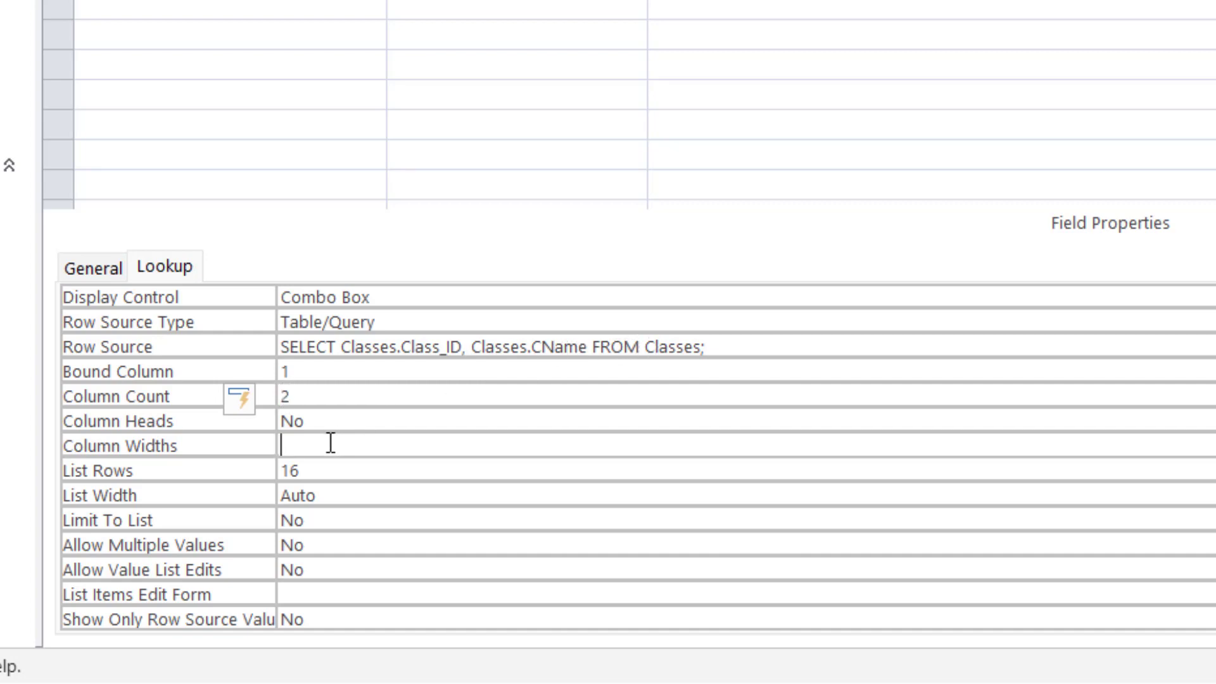
type("0")
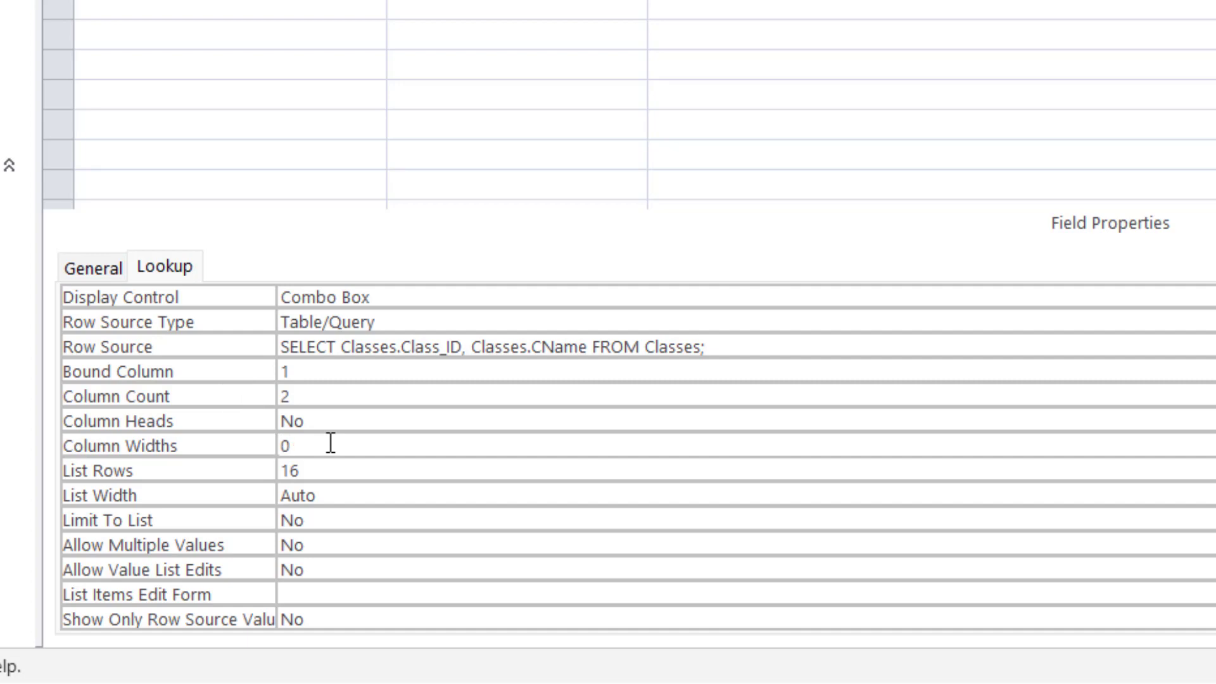
type(",3")
key("BackSpace")
key("BackSpace")
left_click_drag(289, 446, 270, 446)
left_click(366, 473)
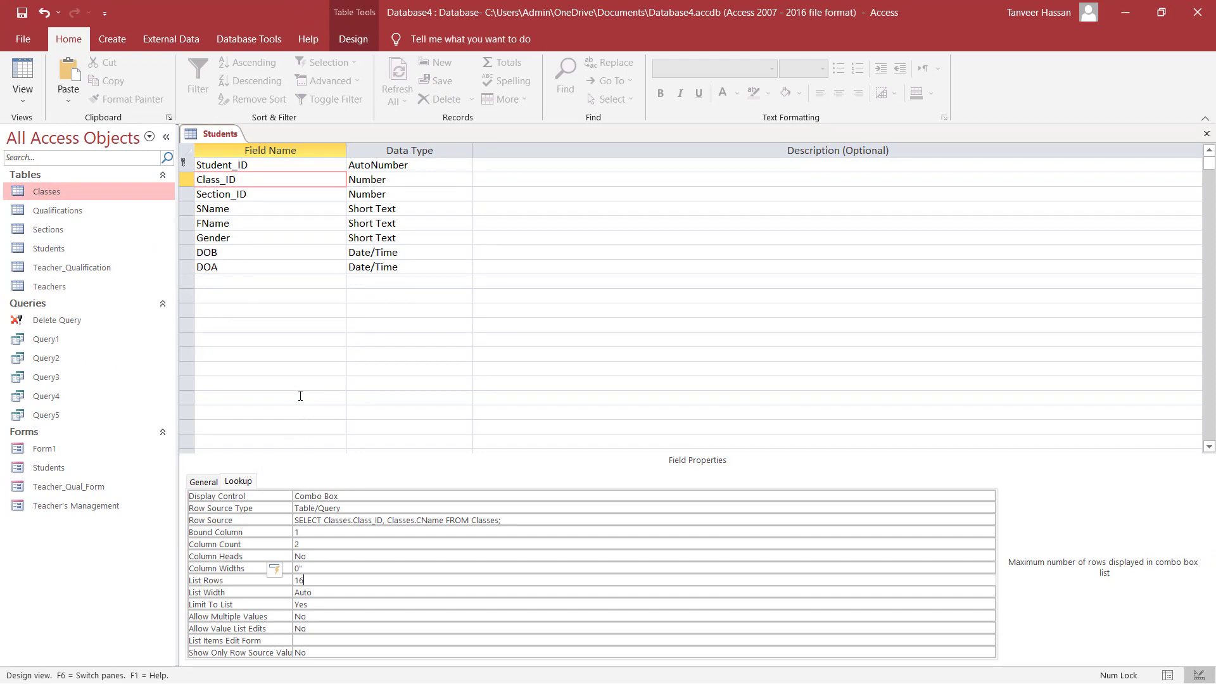
Save the Students table design and switch to Datasheet View to check the Class column.
left_click(21, 12)
left_click(25, 90)
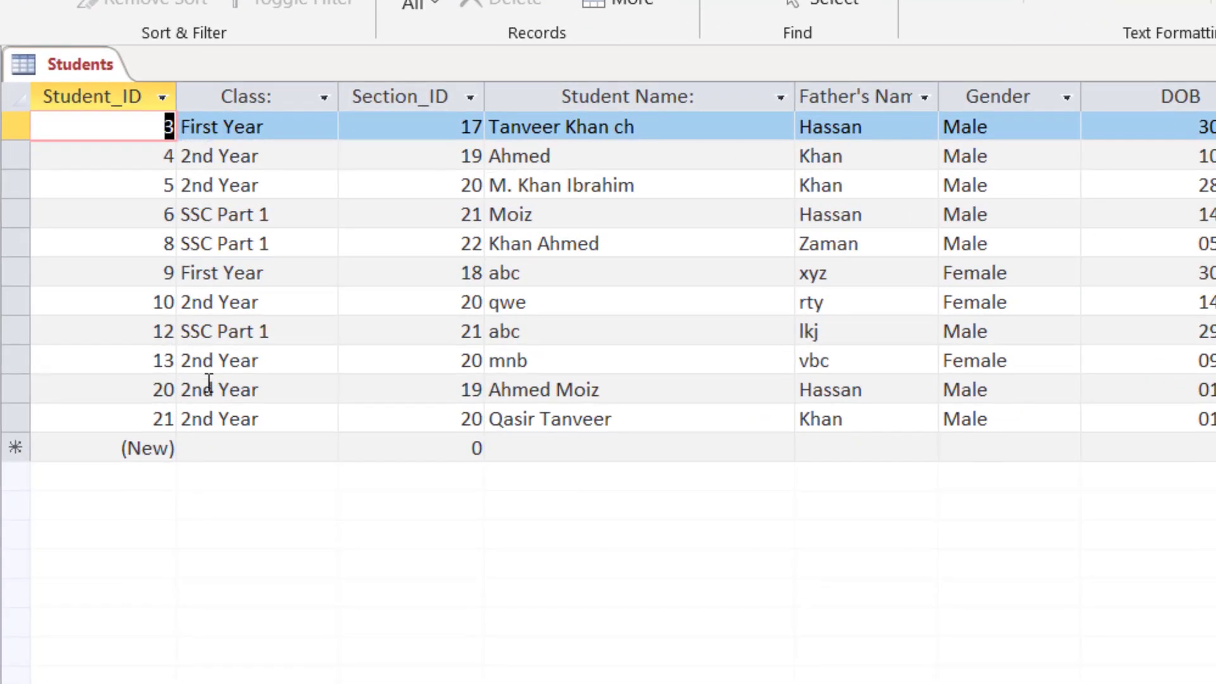
Check the class names offered in the Class drop-down of the first student record, and close the Students table.
left_click(308, 127)
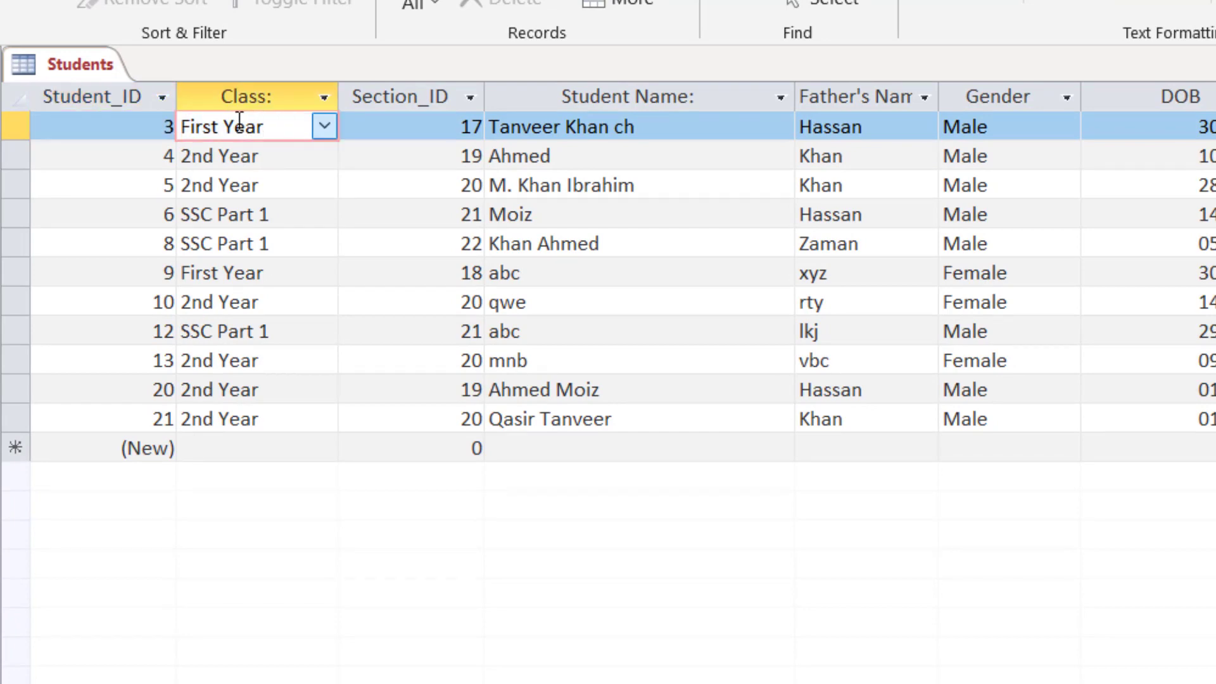
left_click(328, 125)
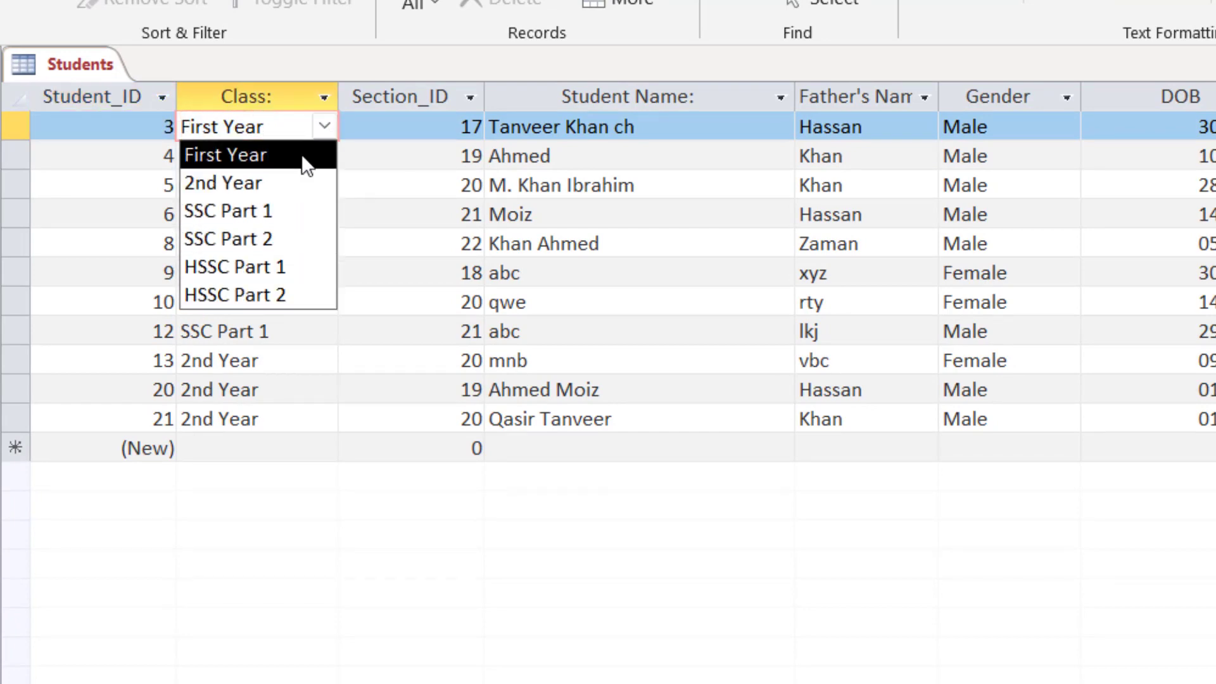
left_click(323, 124)
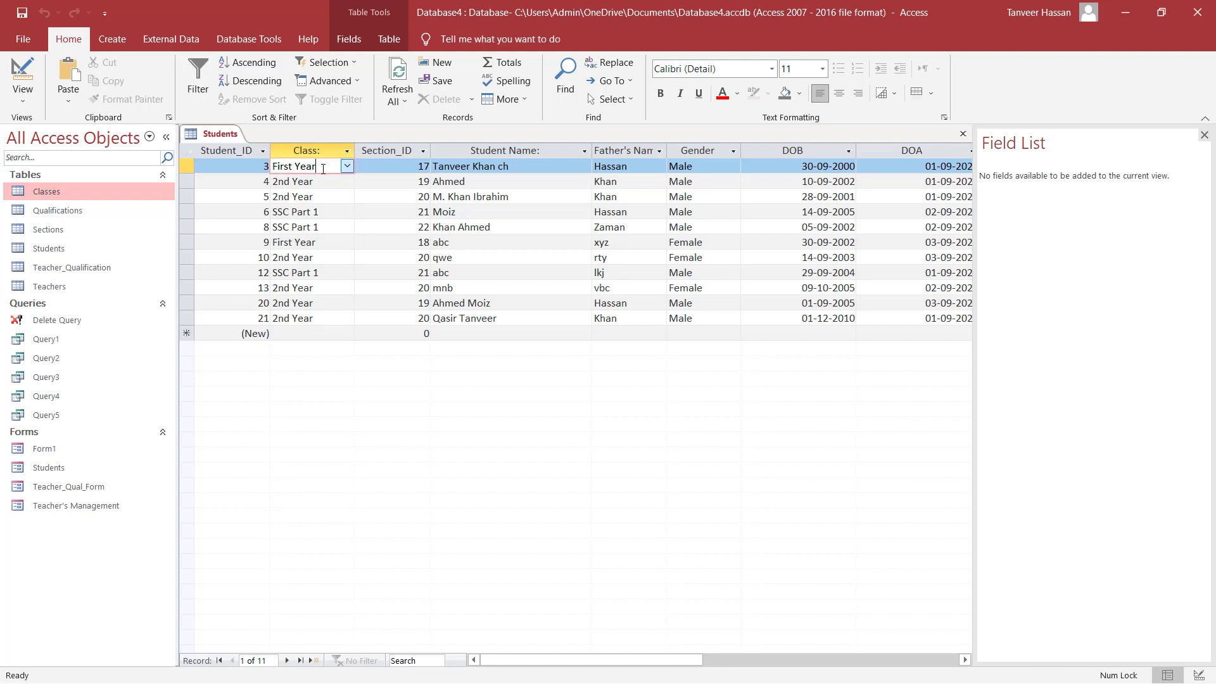
left_click(963, 134)
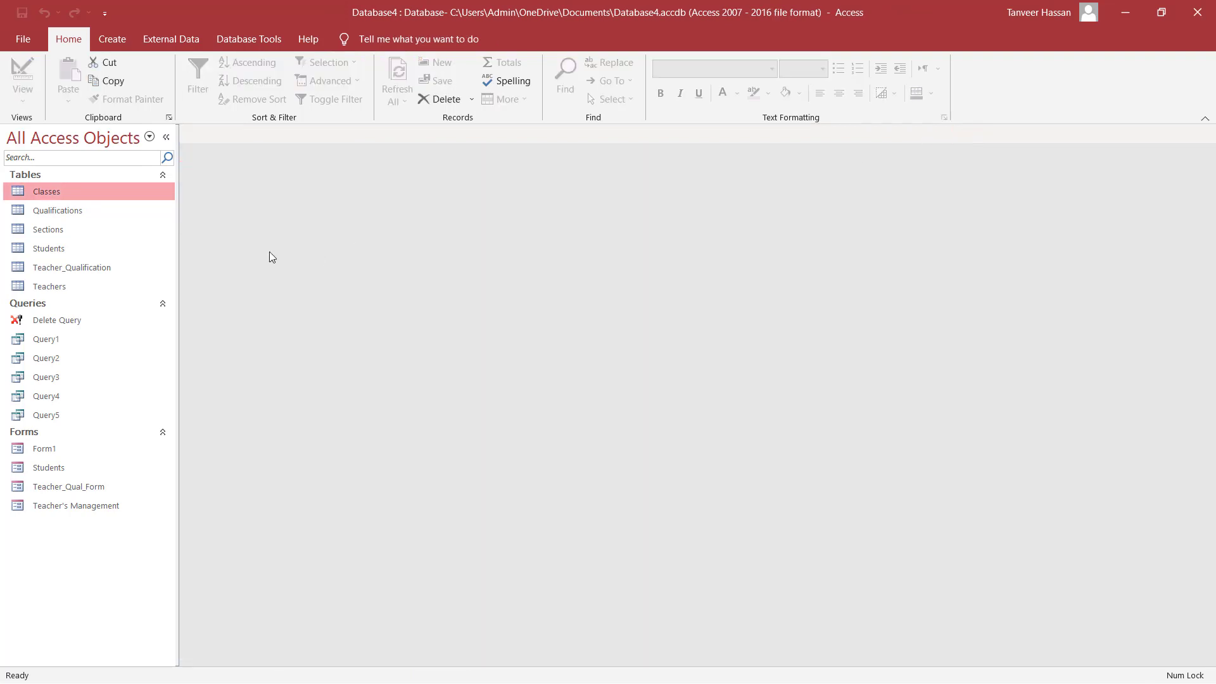
Generate an automatic form from the Students table and switch it to Form View.
left_click(51, 248)
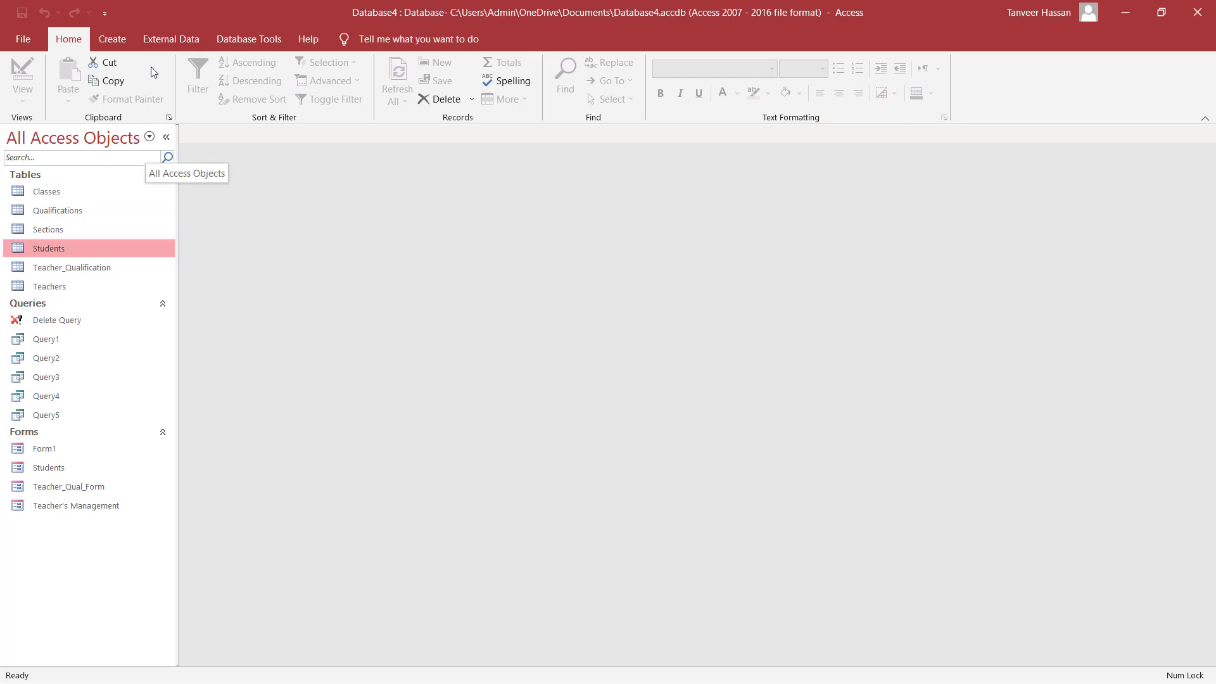
left_click(109, 38)
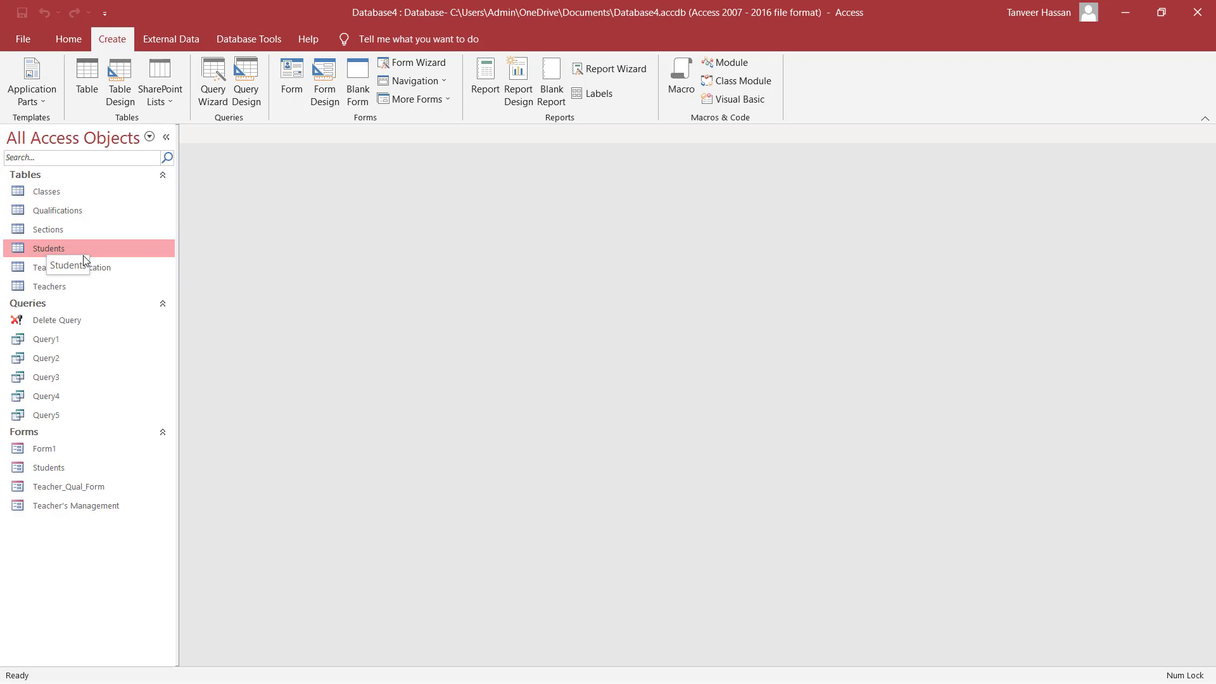
left_click(292, 79)
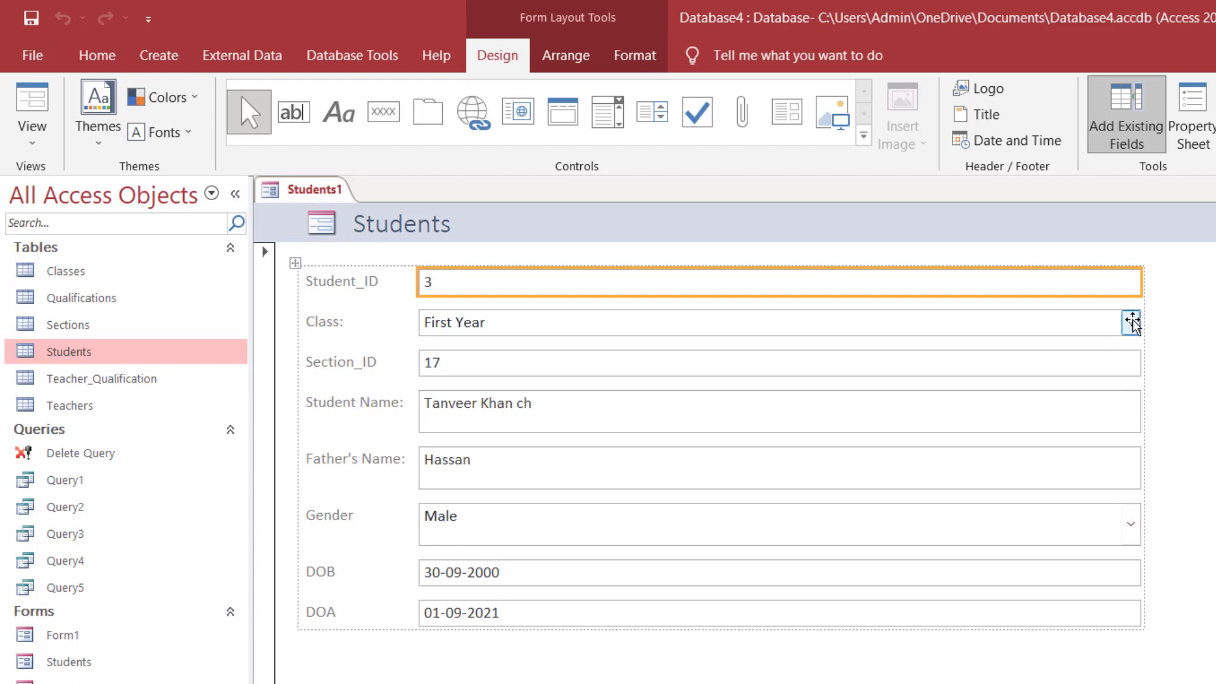
left_click(30, 100)
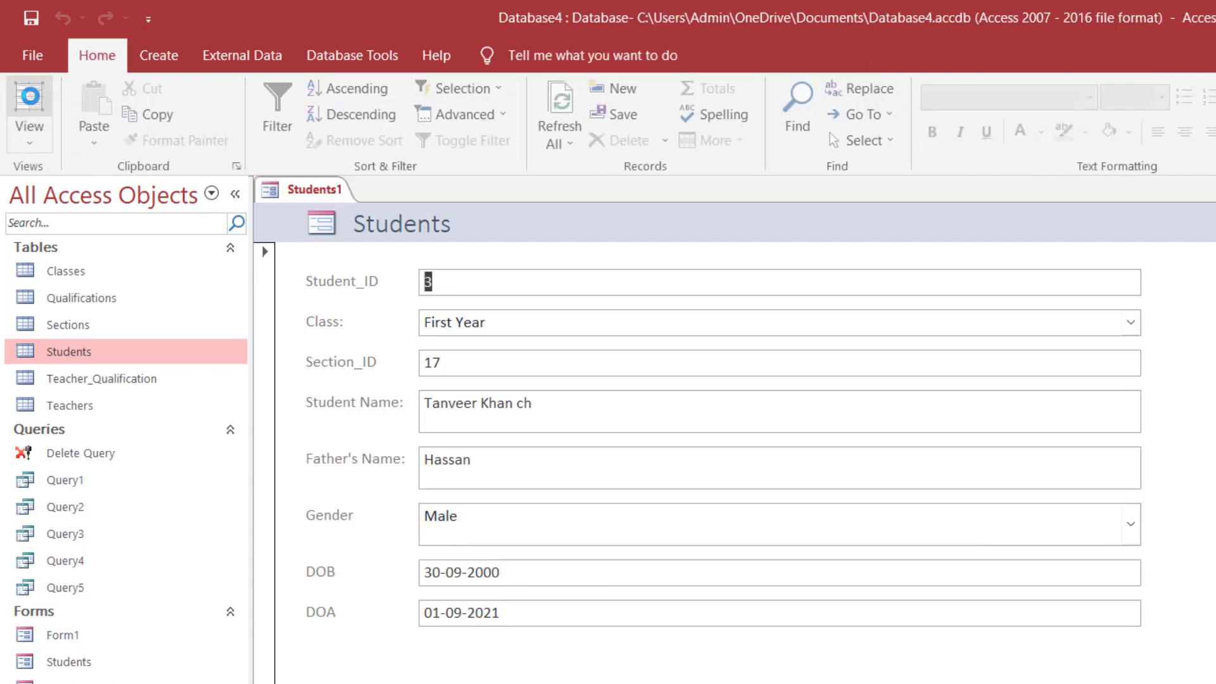
Check the Class and Gender drop-down lists in the generated form, and close it without saving.
left_click(1131, 324)
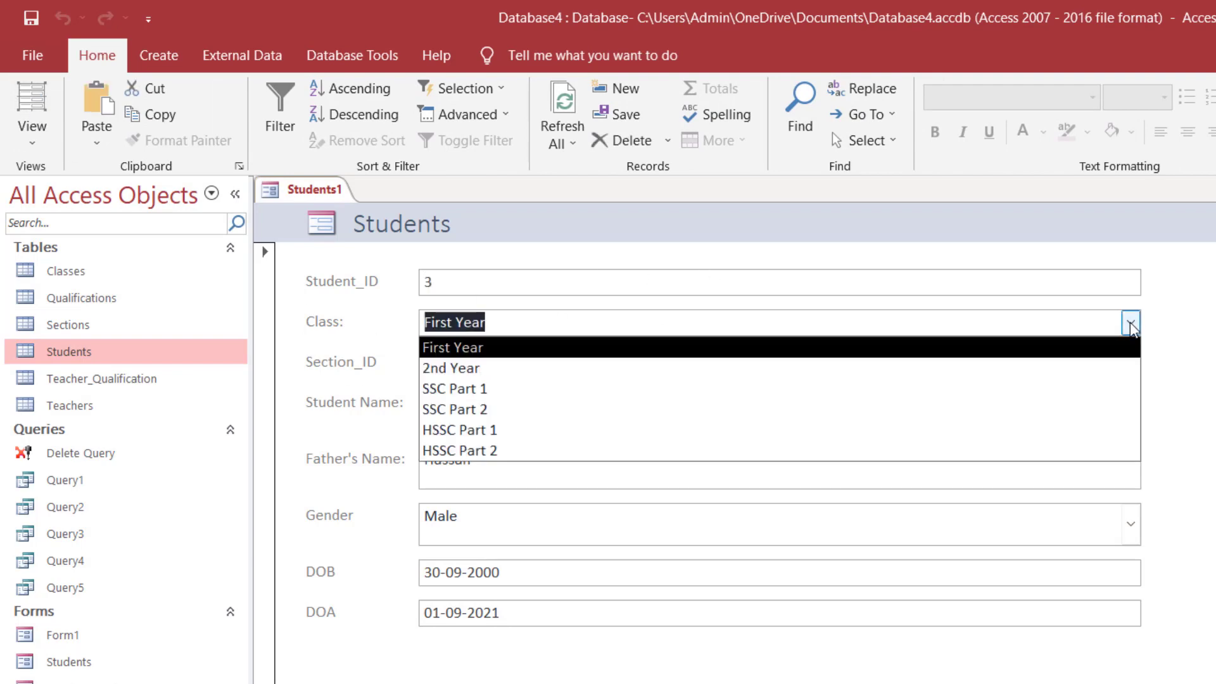
left_click(1131, 324)
left_click(1131, 324)
left_click(1131, 324)
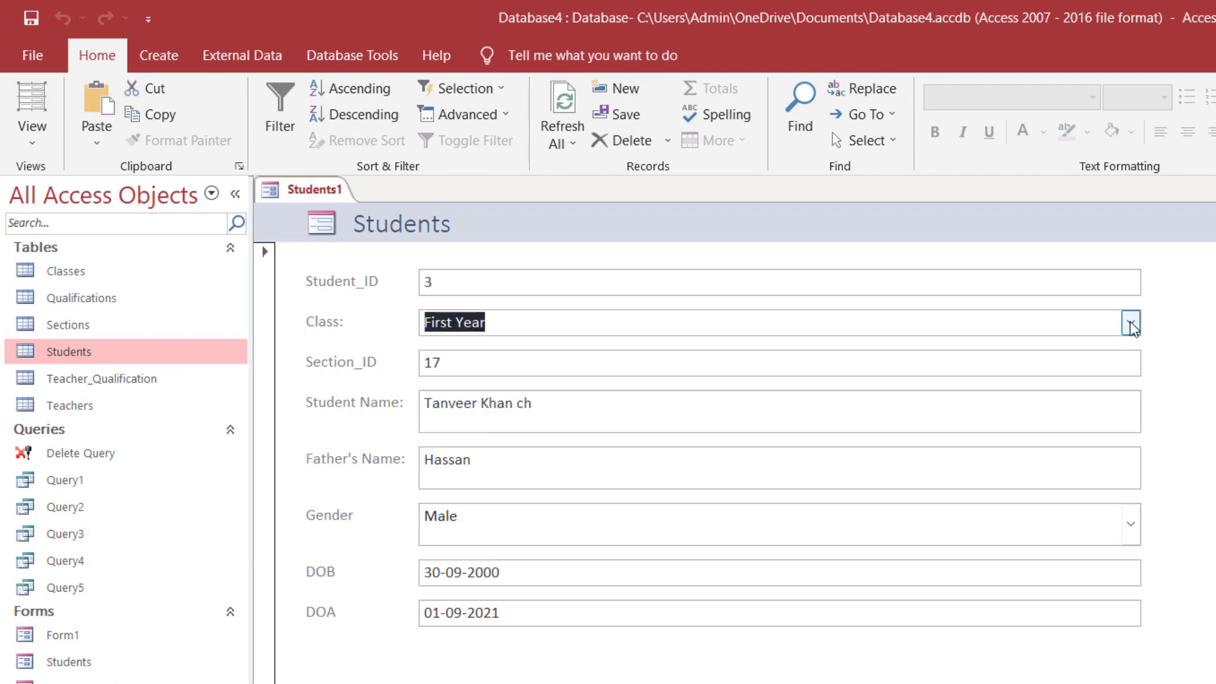
left_click(1131, 524)
left_click(1131, 525)
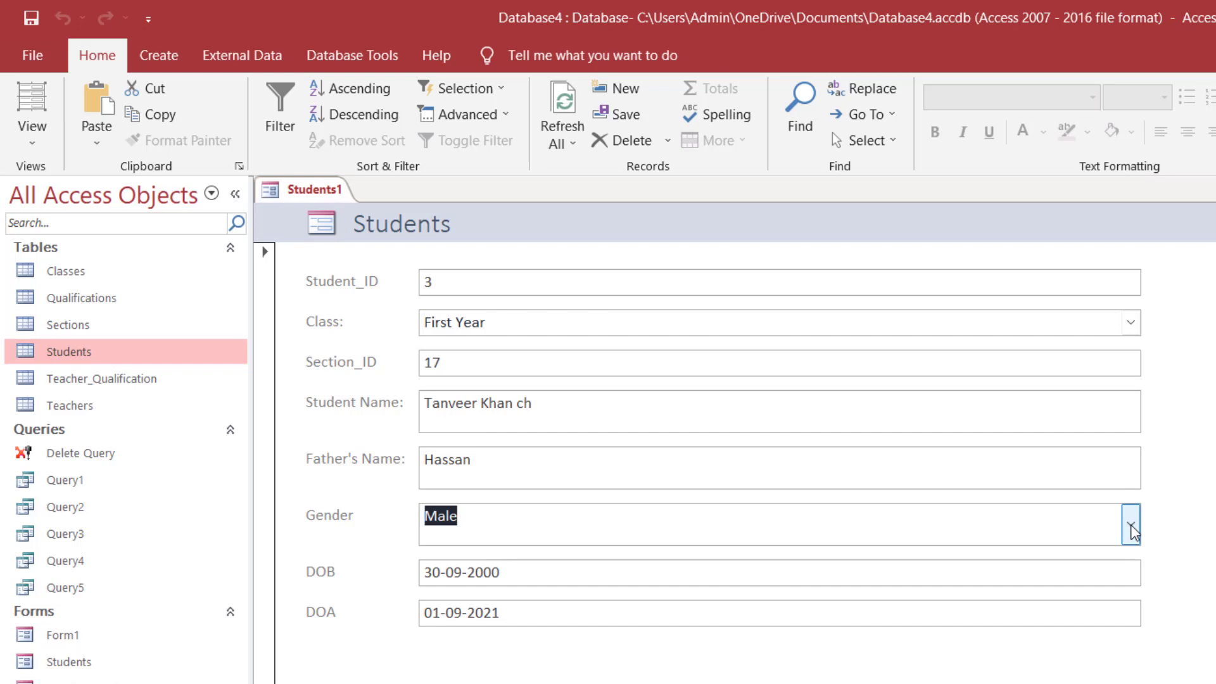
left_click(1131, 526)
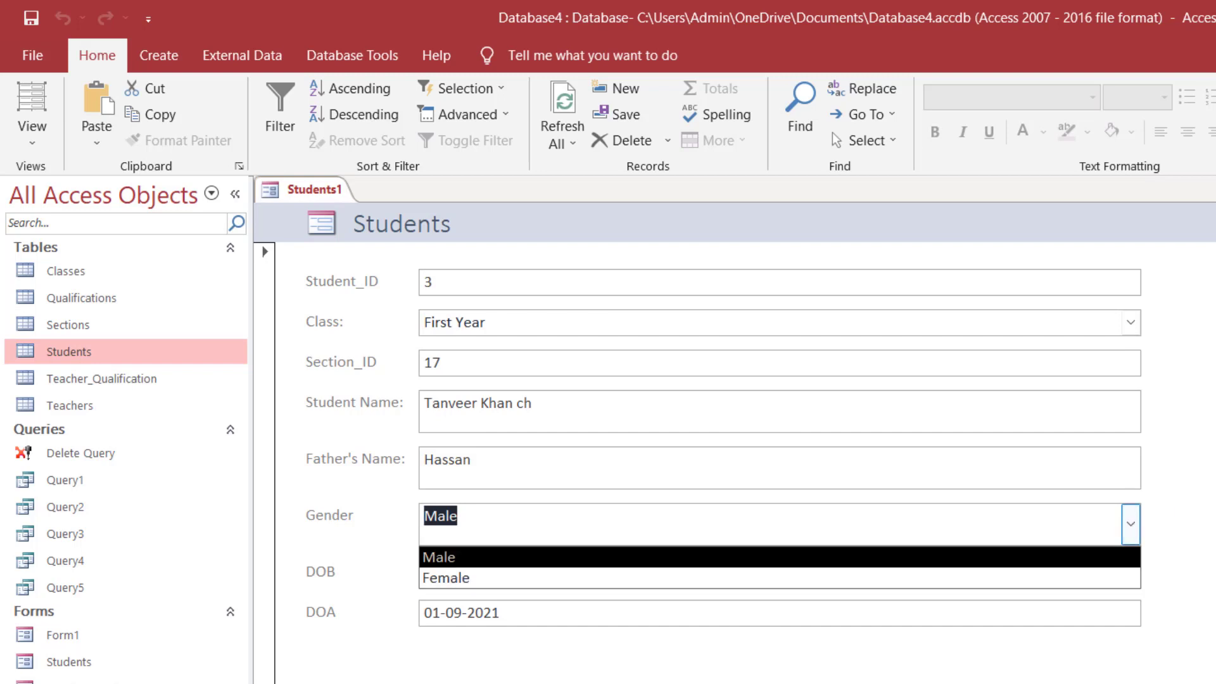
left_click(1214, 189)
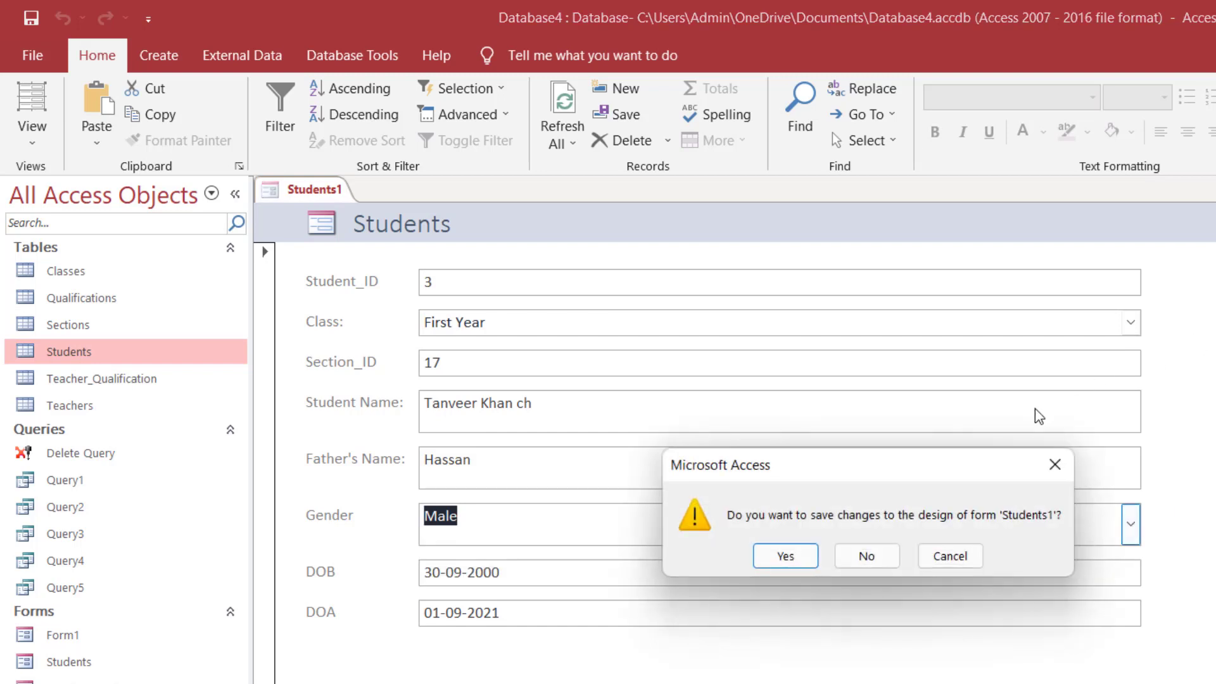
left_click(866, 556)
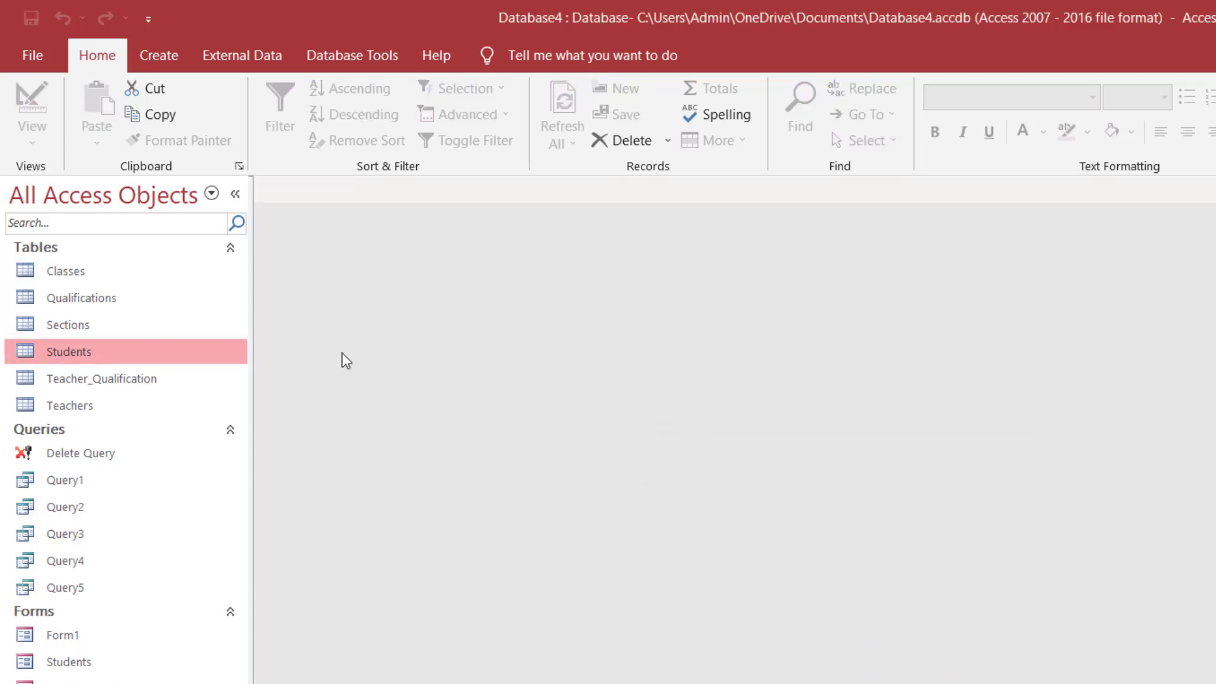
Create a blank form in Design View and shrink its Detail section to about 5.75 wide by 3 high on the rulers.
left_click(159, 56)
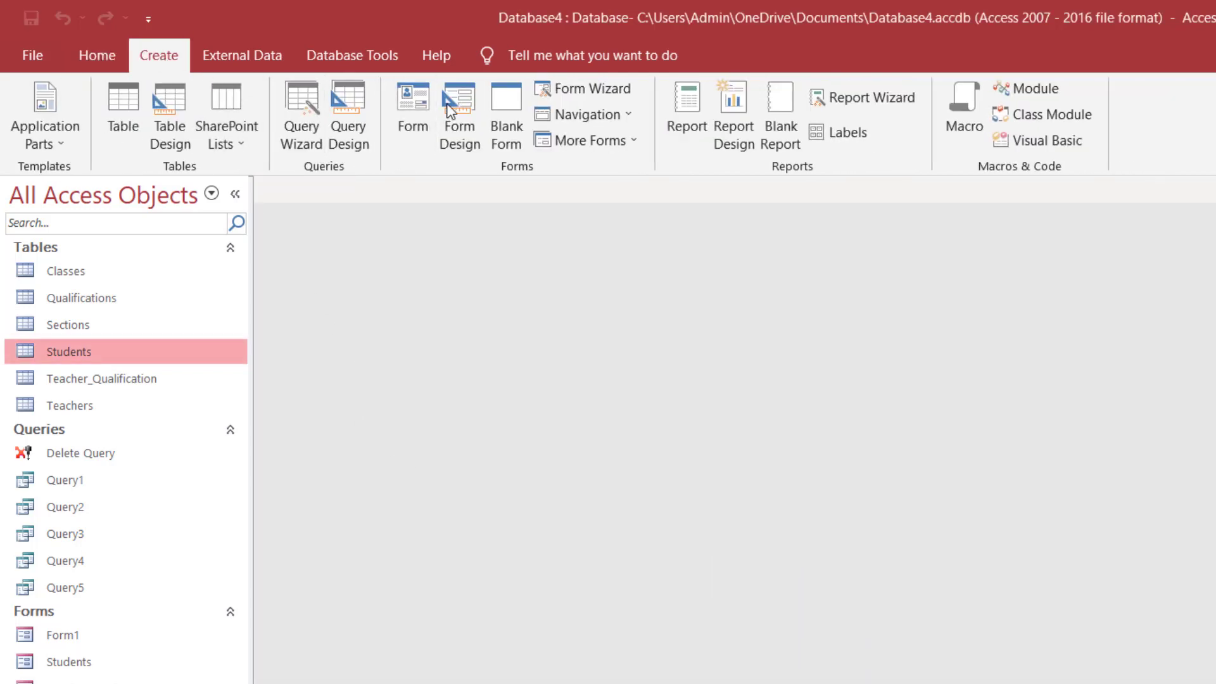
left_click(455, 108)
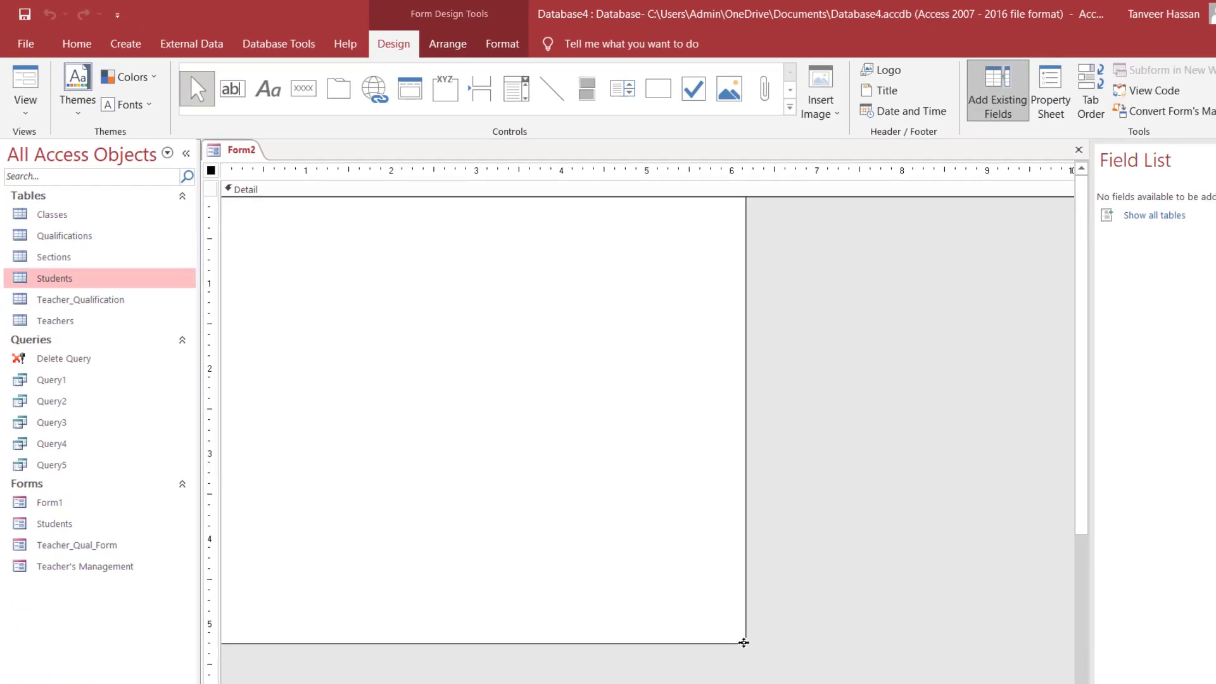
left_click_drag(743, 642, 709, 448)
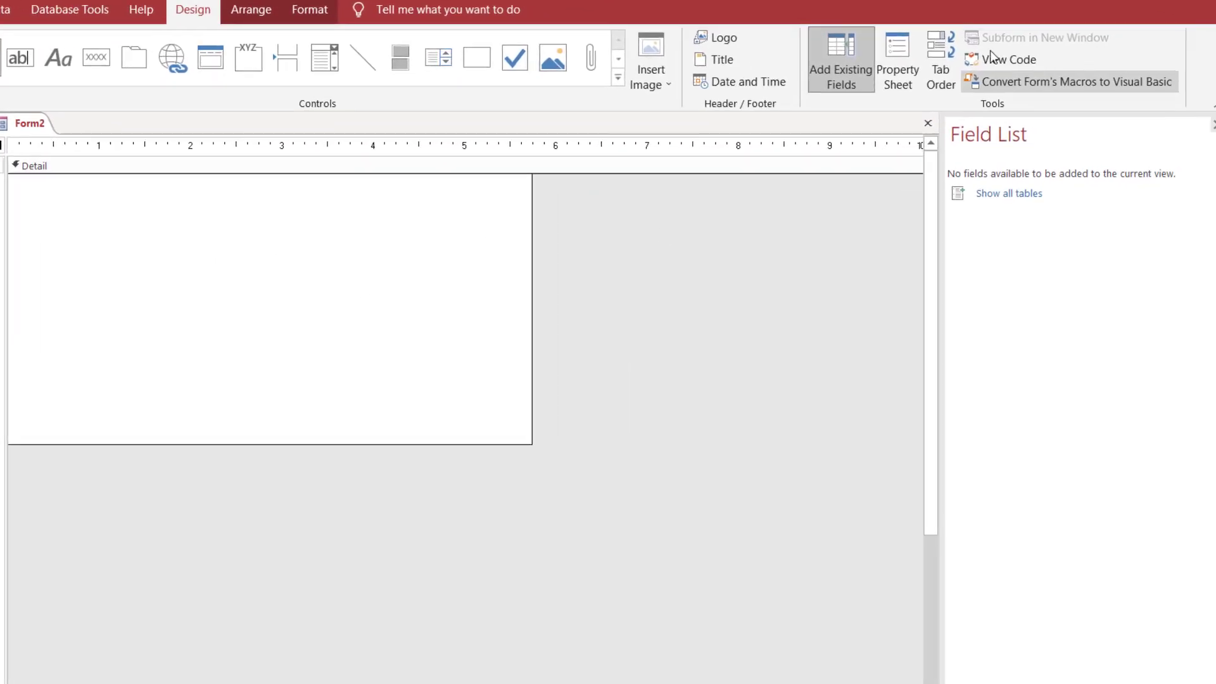
Set the blank form's record source to the Students table.
left_click(895, 54)
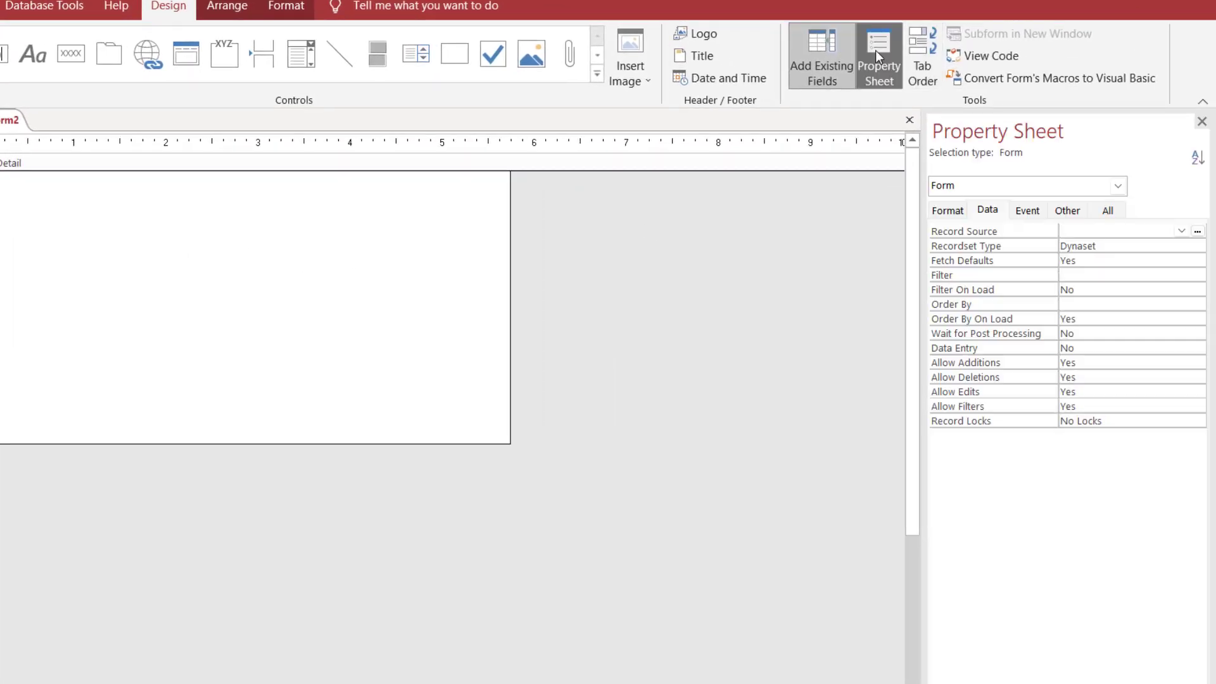
left_click(1181, 230)
left_click(1083, 356)
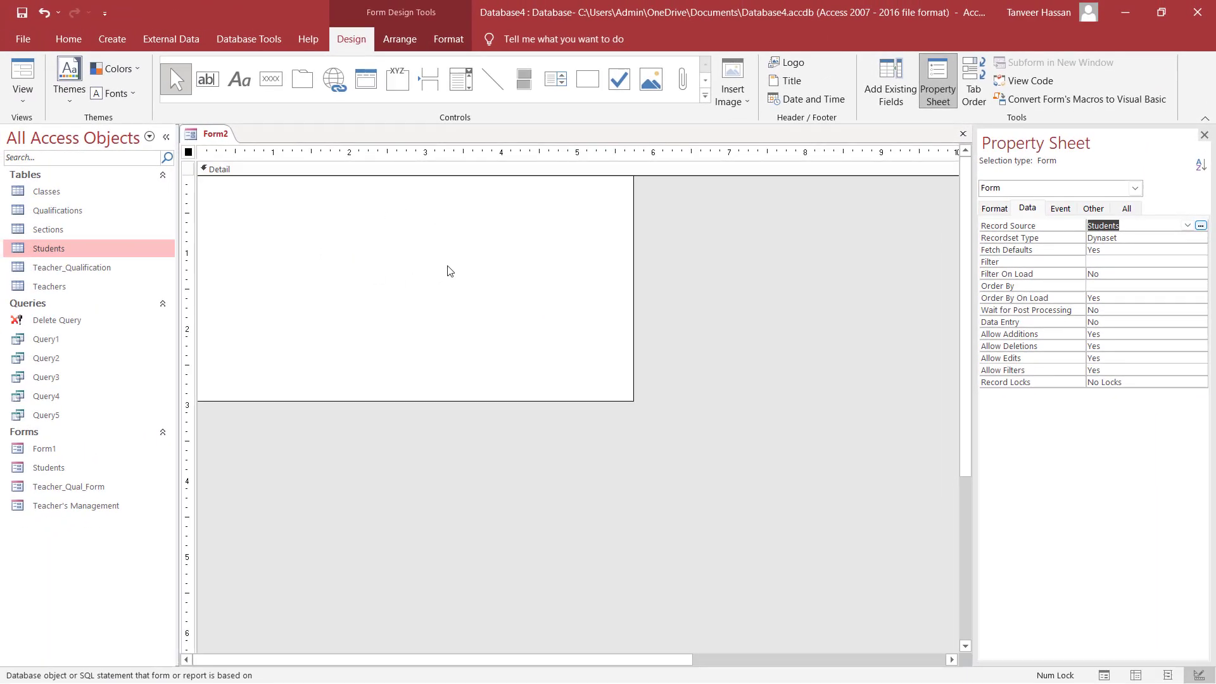
Add the Class_ID field near the top of the form and widen its label and combo box until they nearly meet.
left_click(879, 74)
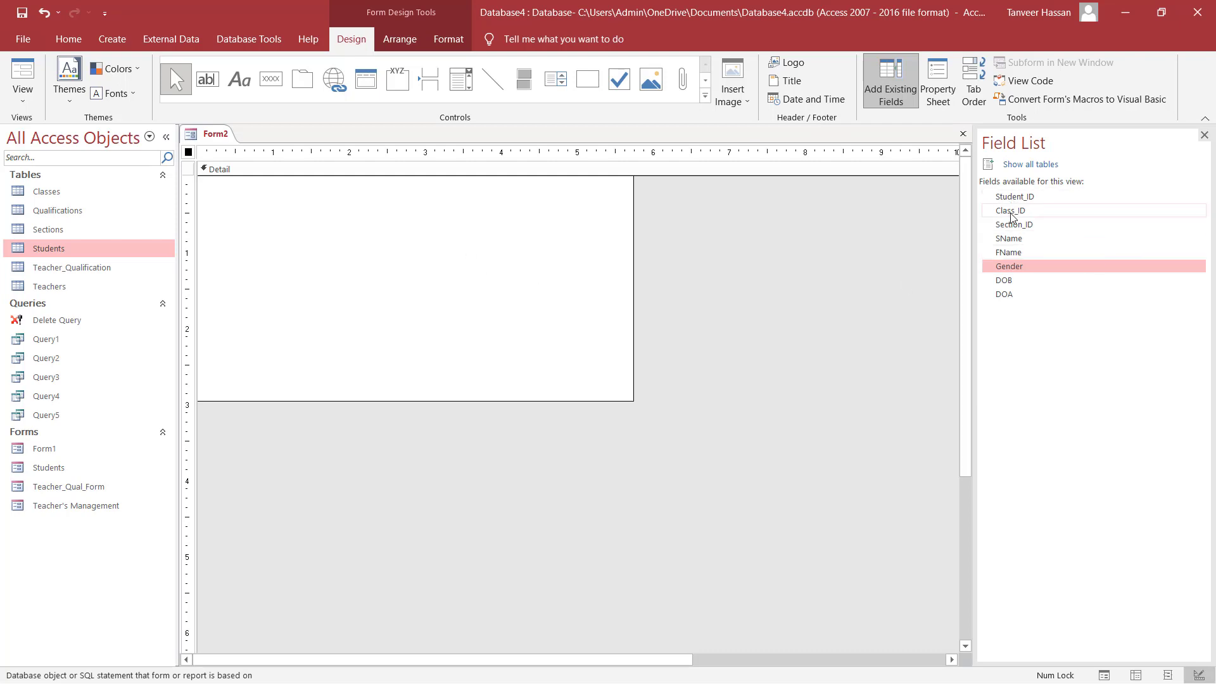
left_click_drag(1010, 211, 390, 206)
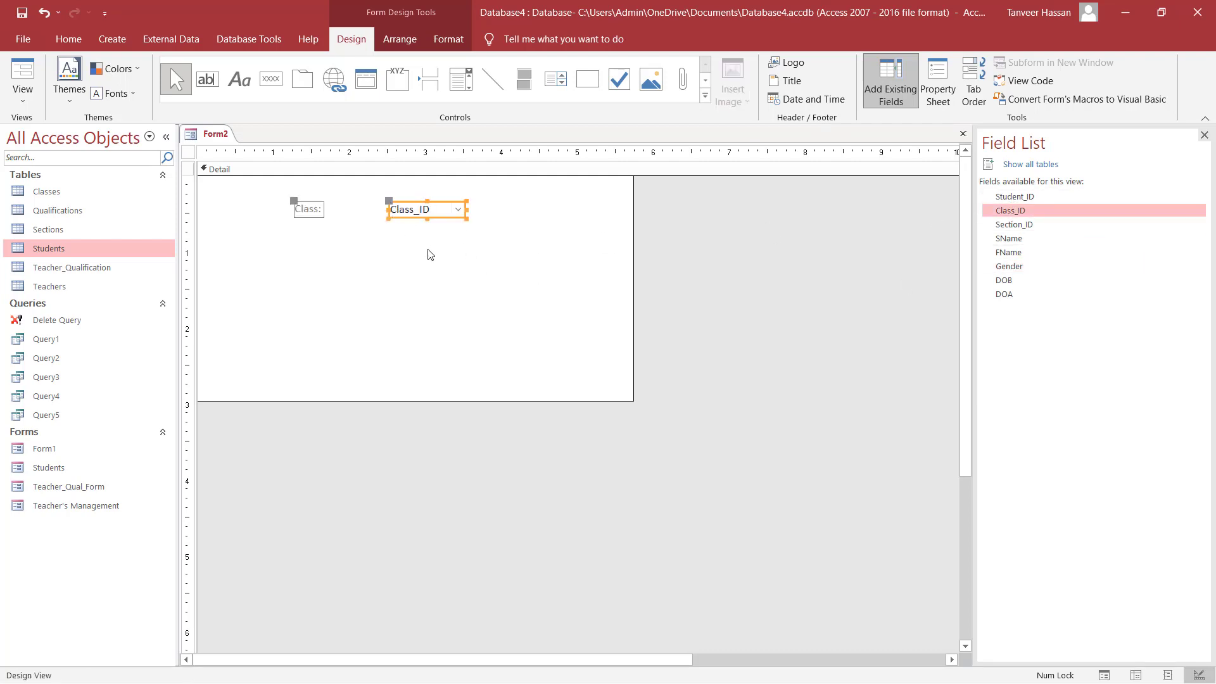
left_click(458, 252)
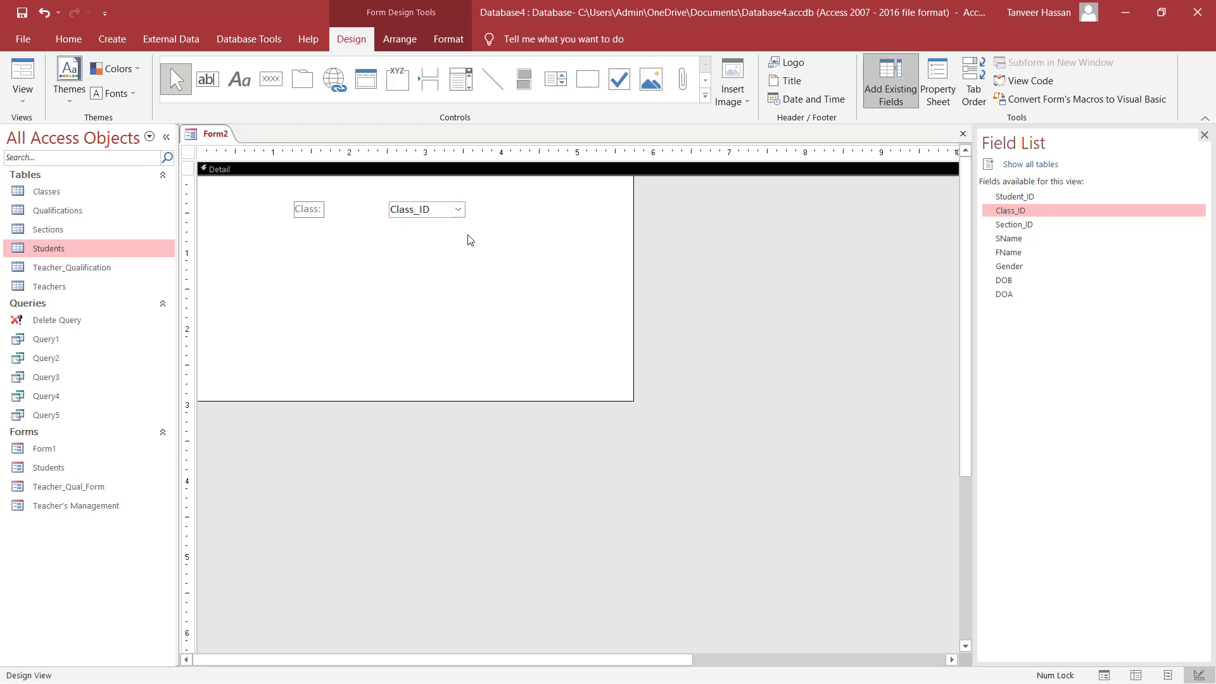
left_click(314, 212)
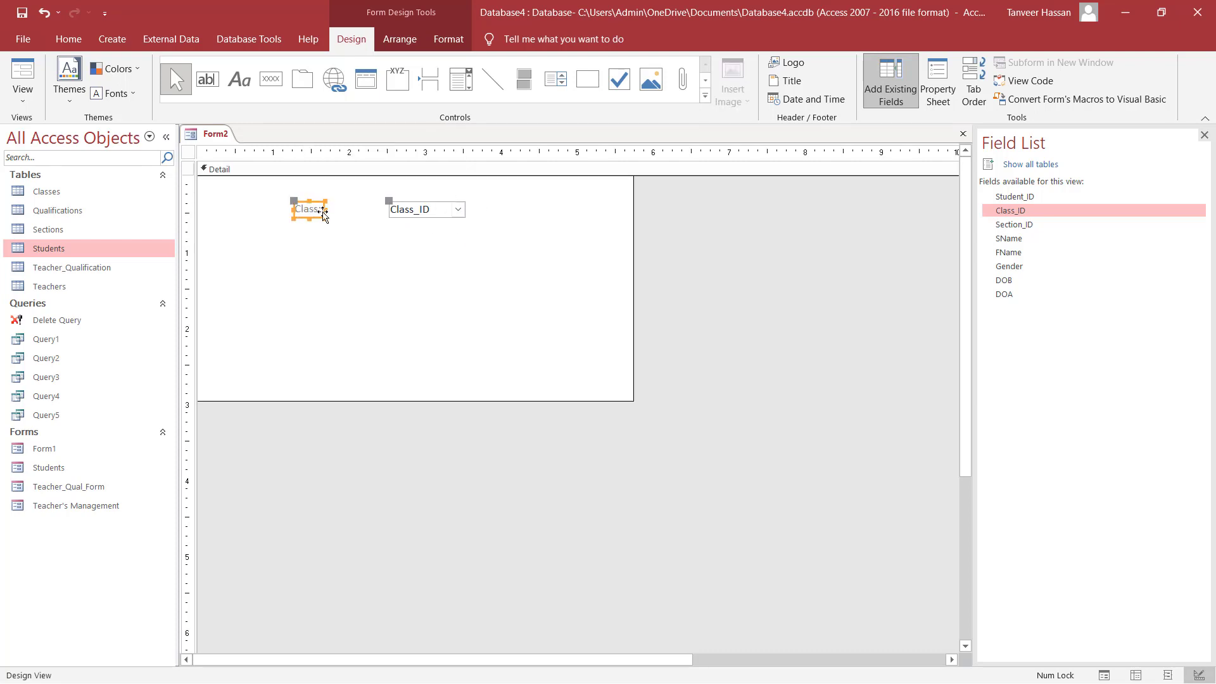
mouse_move(323, 209)
left_mouse_down()
mouse_move(380, 209)
mouse_move(340, 209)
left_mouse_up()
left_click(423, 216)
left_click(396, 249)
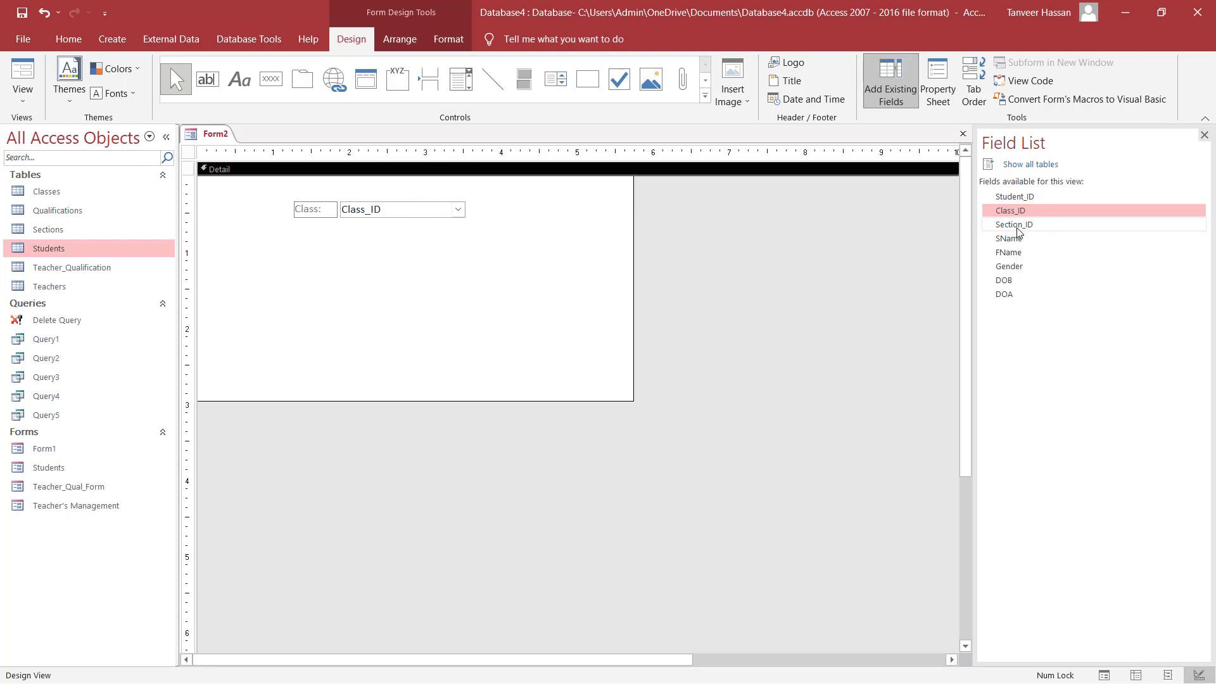
Add the Section_ID, SName, FName, Gender, DOB and DOA fields one below another under Class_ID.
left_click_drag(1016, 227, 356, 228)
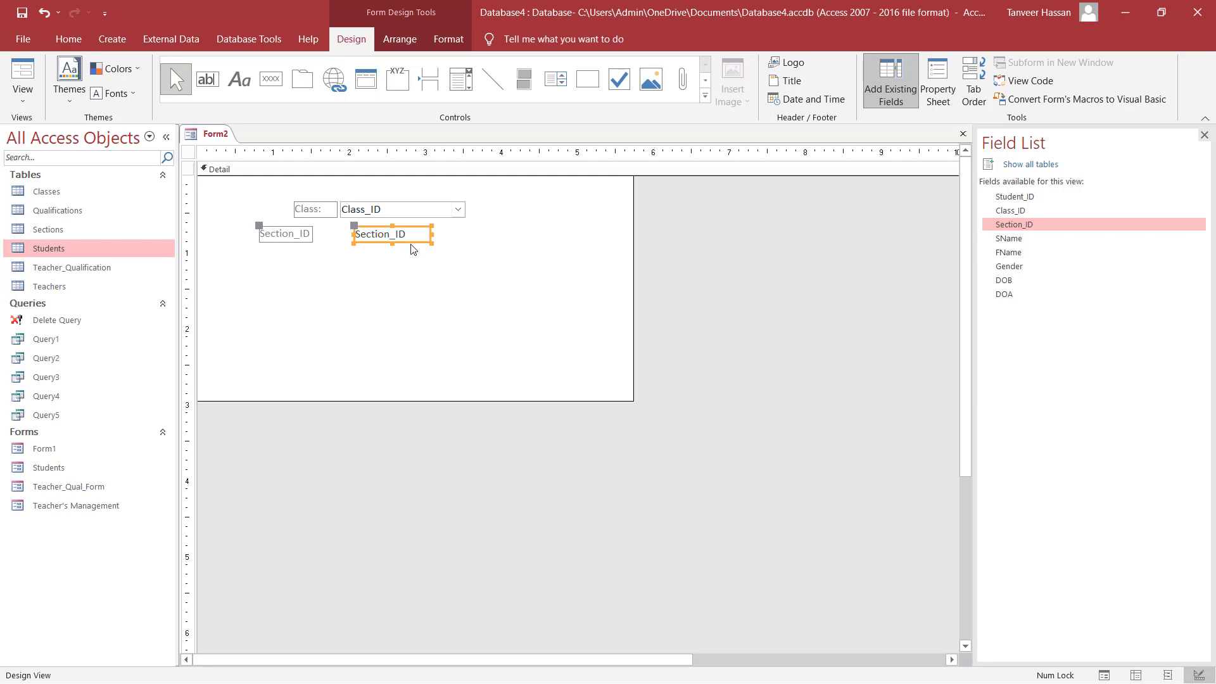
left_click_drag(998, 241, 378, 256)
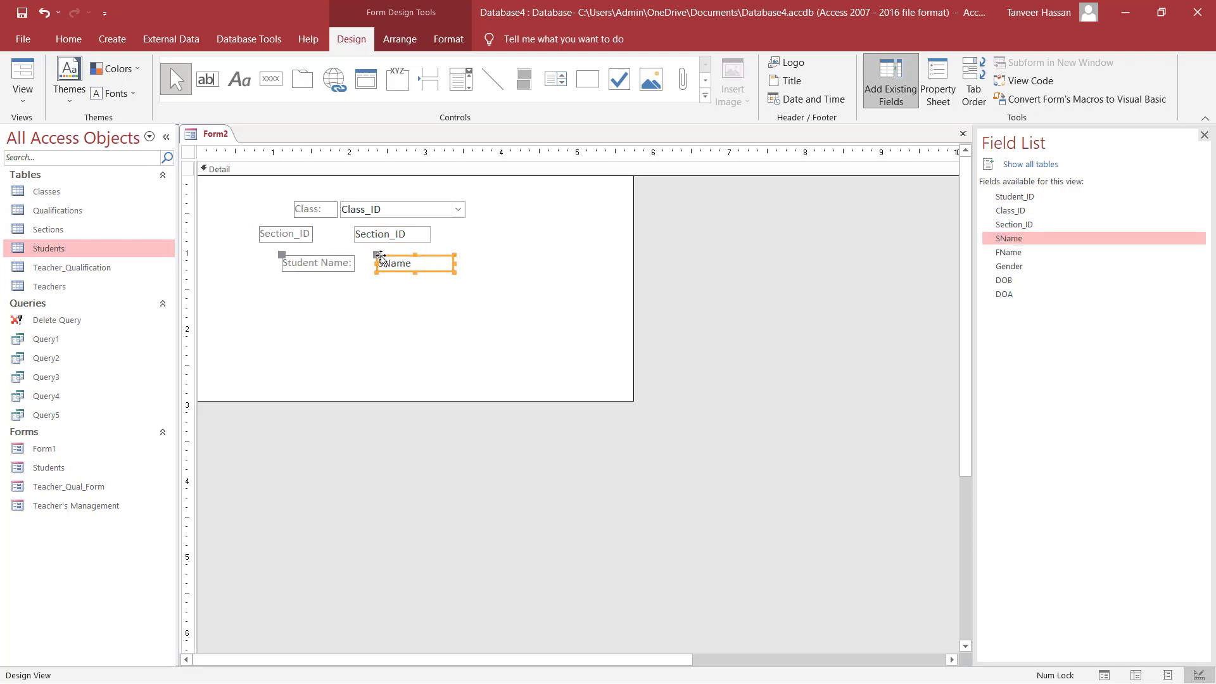
left_click_drag(1007, 253, 399, 293)
left_click_drag(1009, 265, 672, 317)
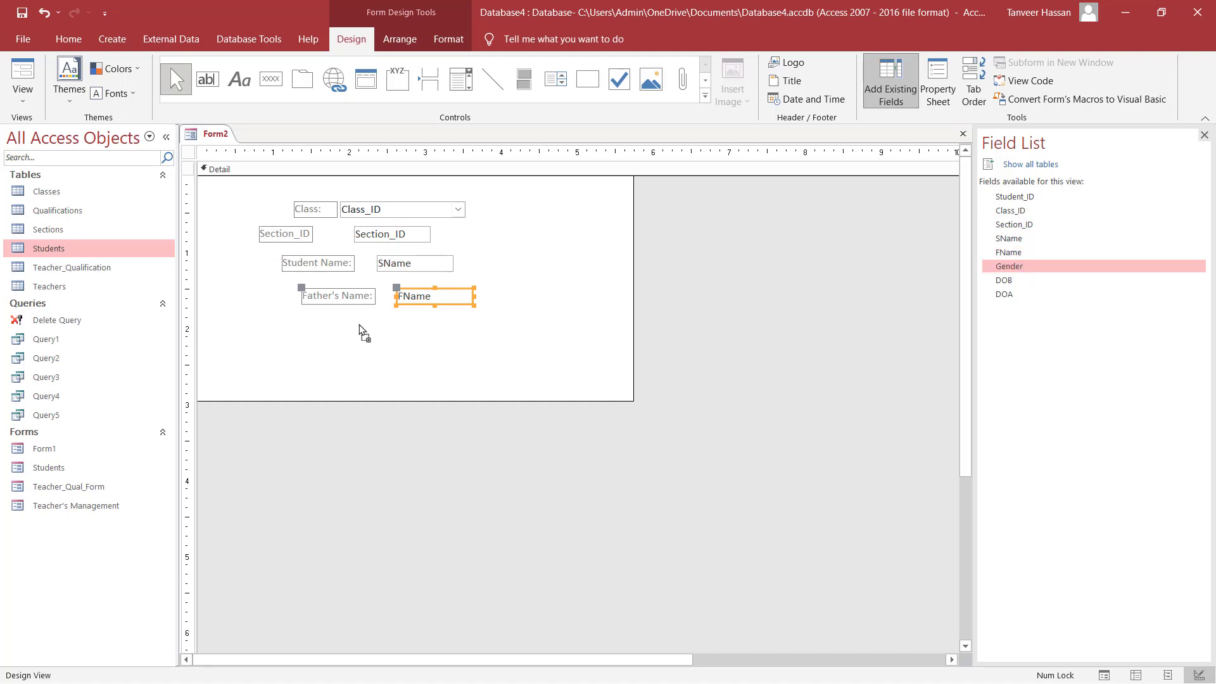
left_click_drag(359, 324, 405, 320)
left_click(496, 330)
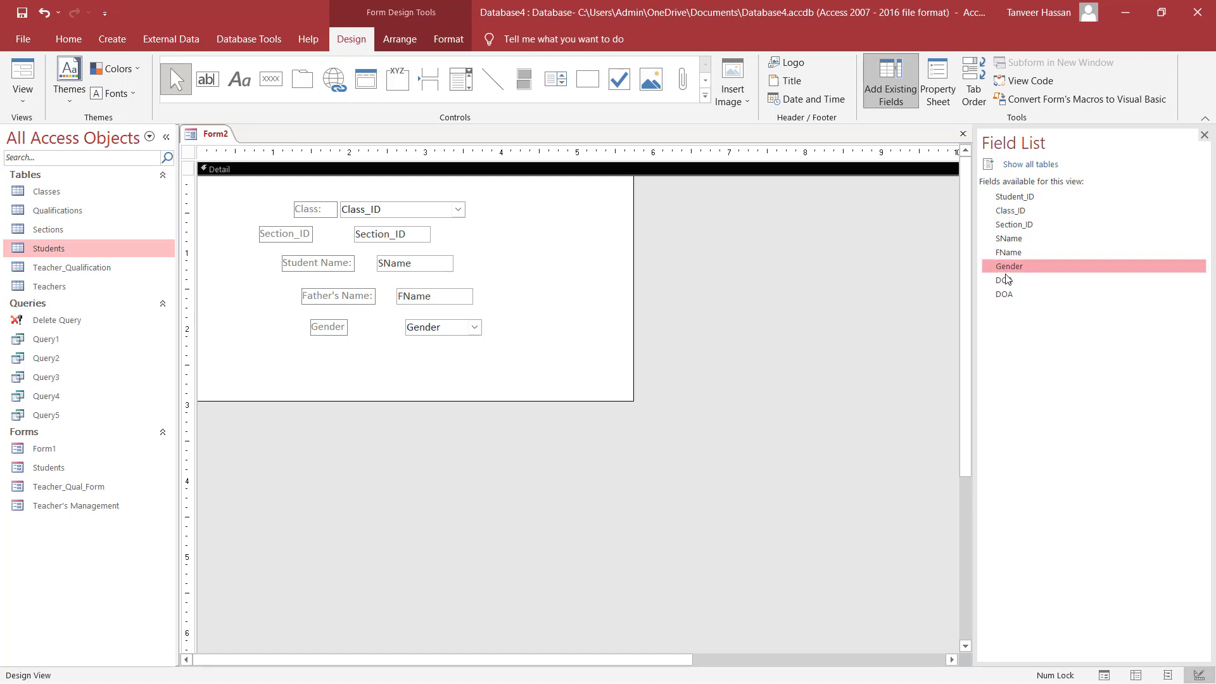
left_click_drag(1005, 280, 437, 349)
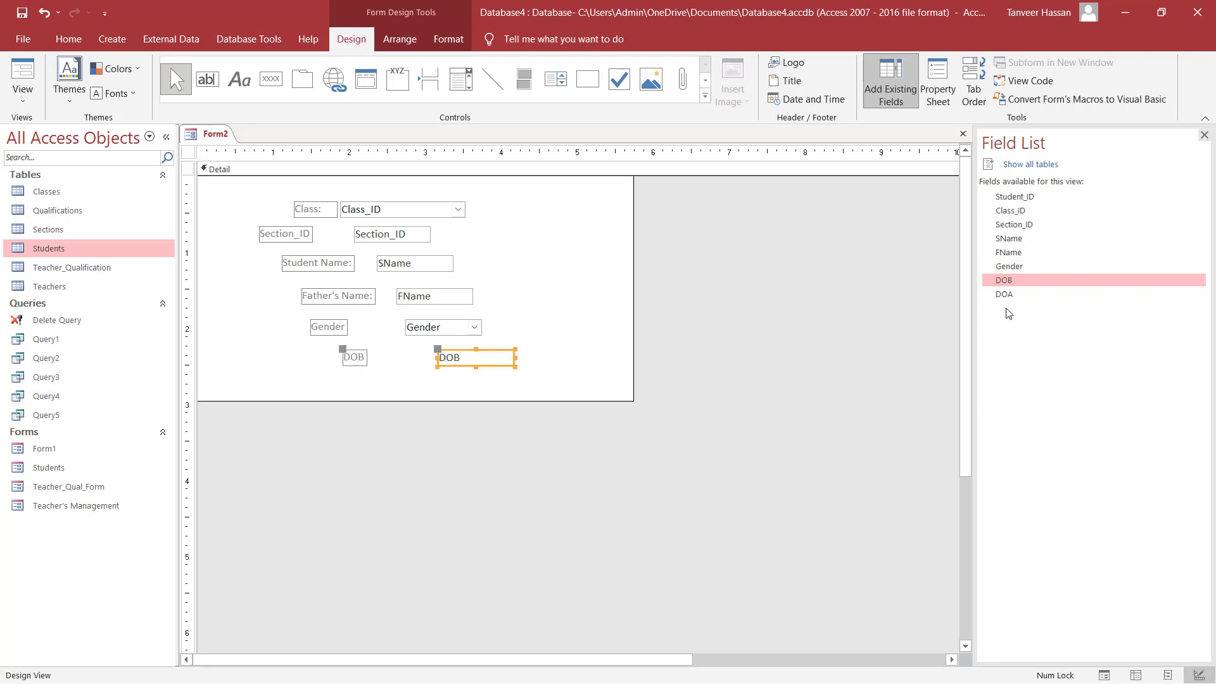
left_click_drag(1005, 296, 467, 381)
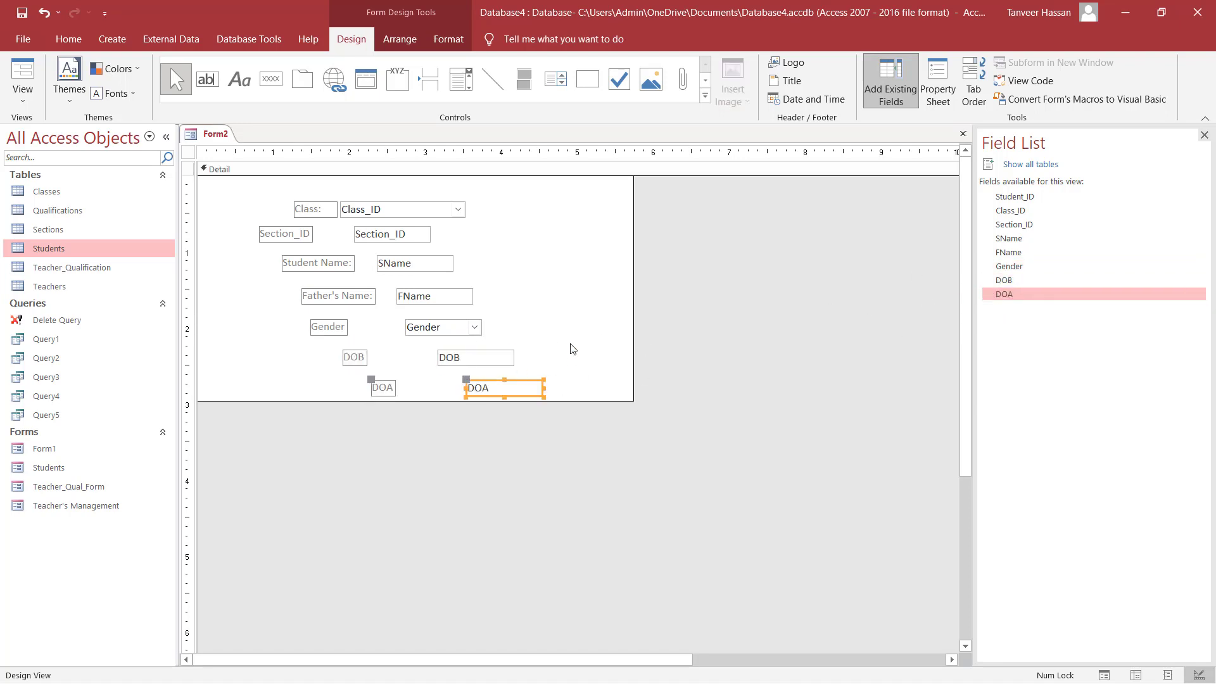
Arrange all the form's labels and fields in a stacked layout and widen the field boxes to about the 4.6 ruler mark.
left_click_drag(236, 189, 540, 395)
left_click(399, 38)
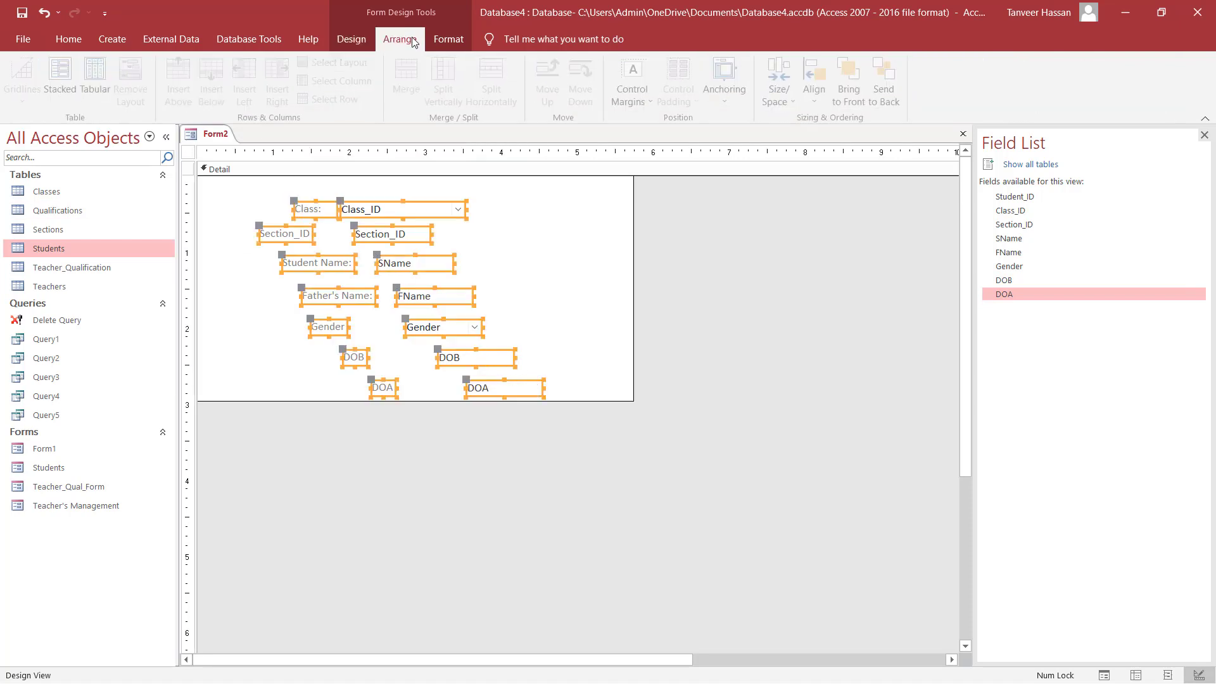
left_click(66, 77)
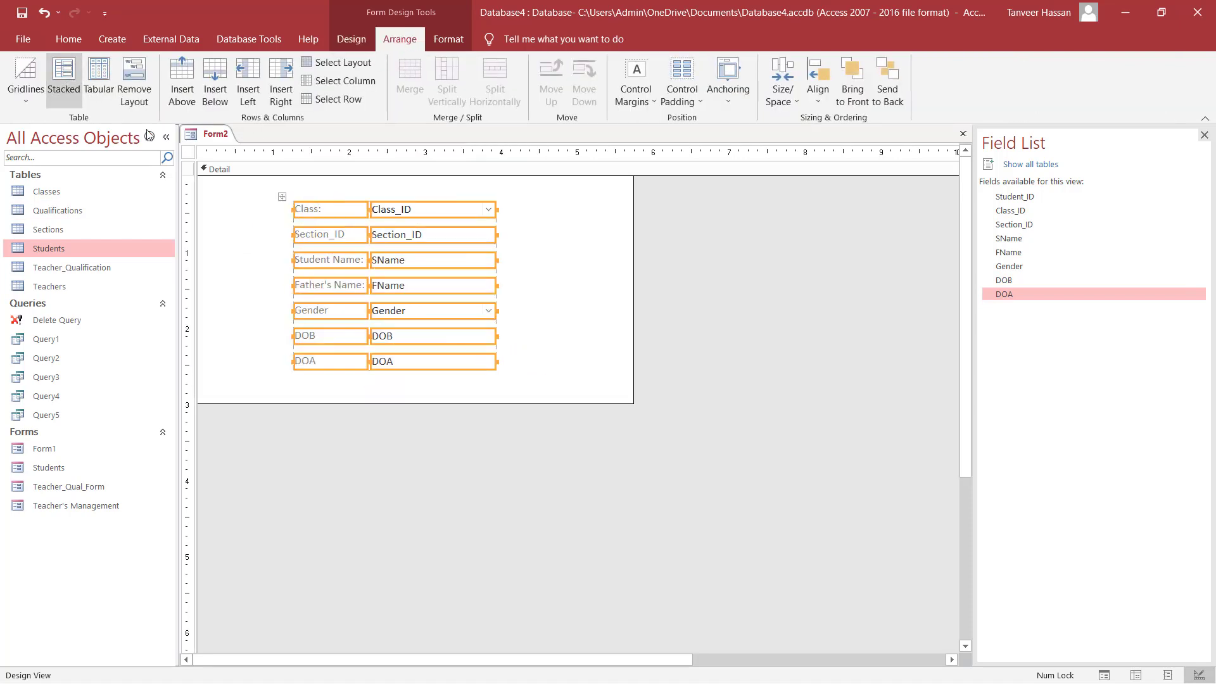
left_click(505, 268)
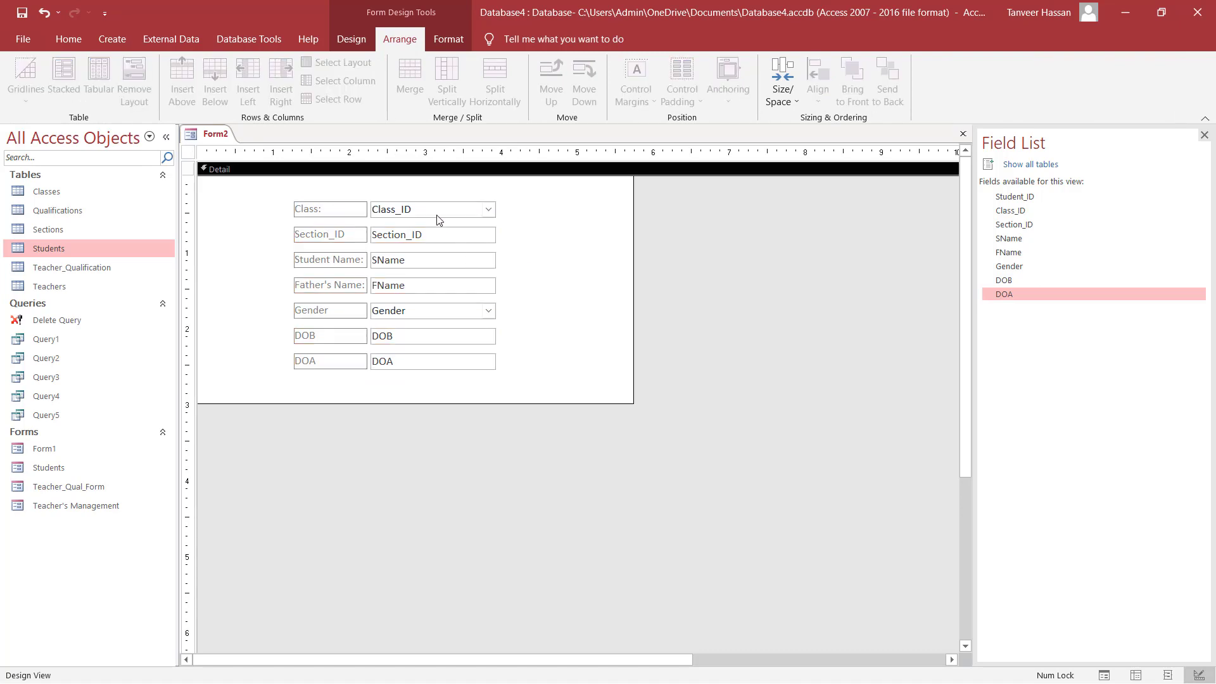
left_click_drag(406, 190, 468, 375)
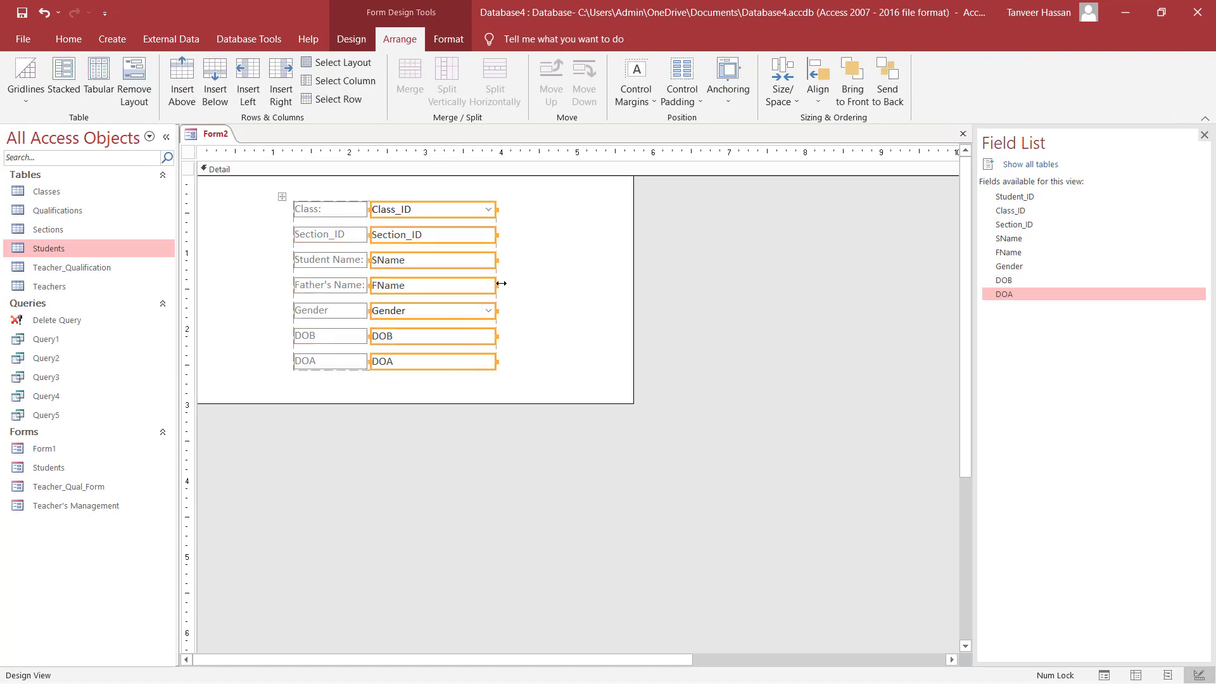
left_click_drag(494, 286, 549, 285)
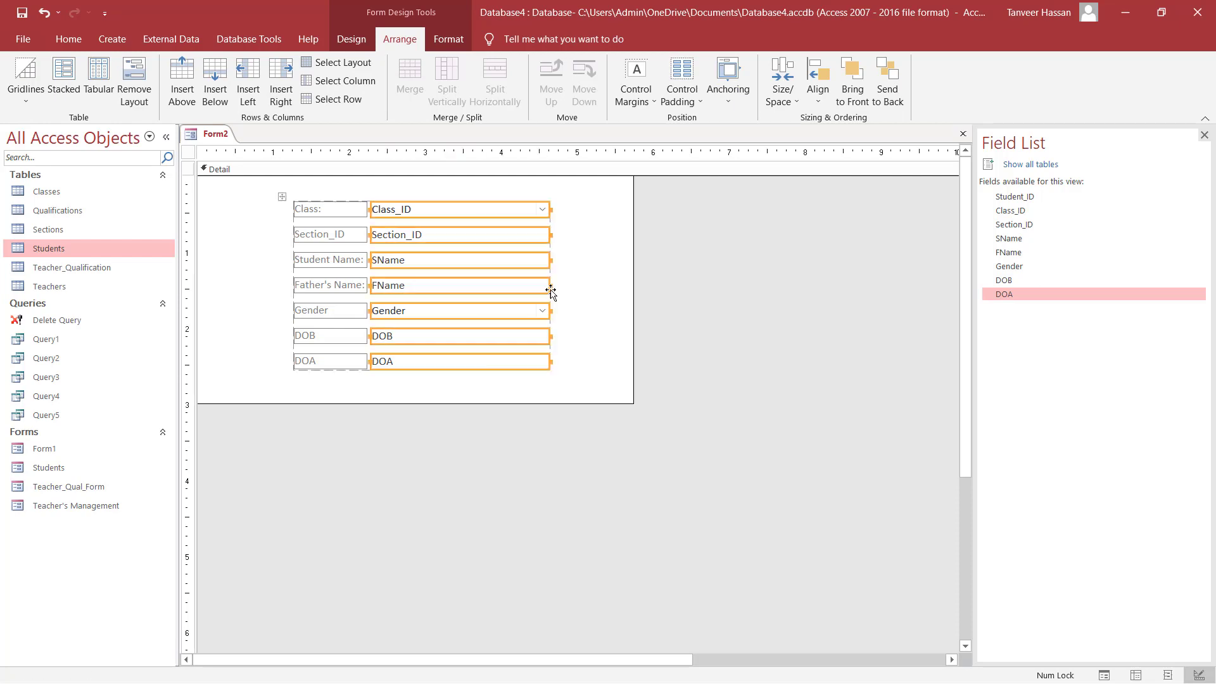
left_click(579, 291)
right_click(511, 211)
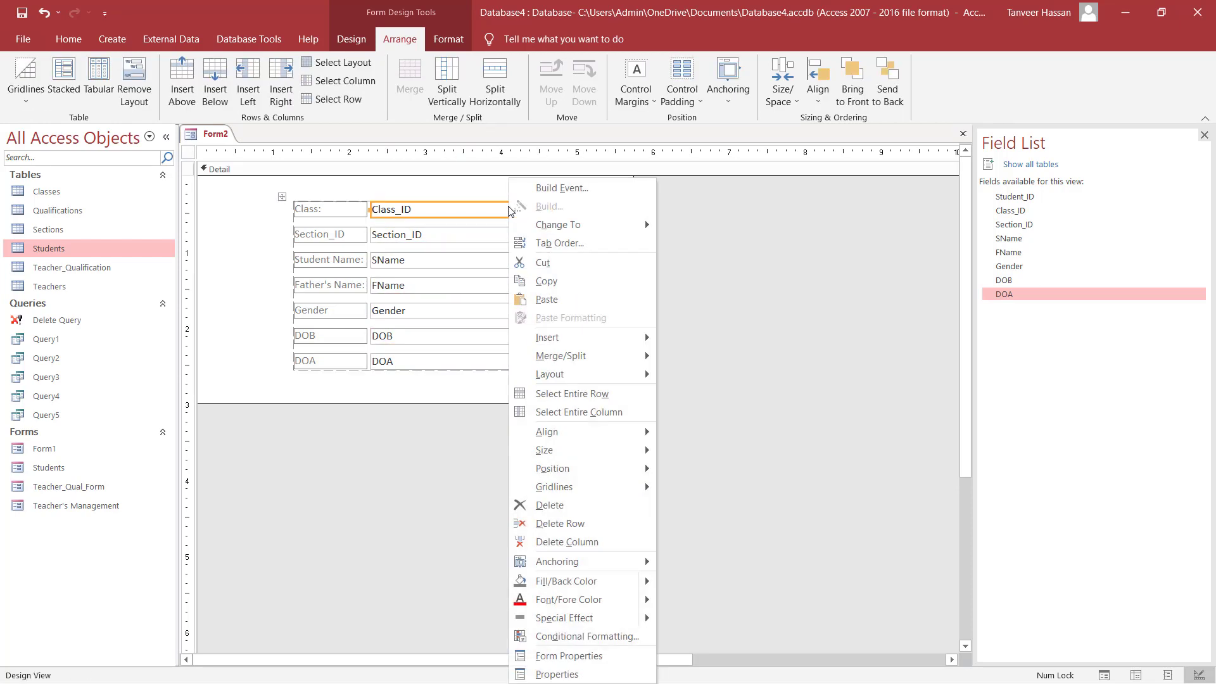
left_click(434, 192)
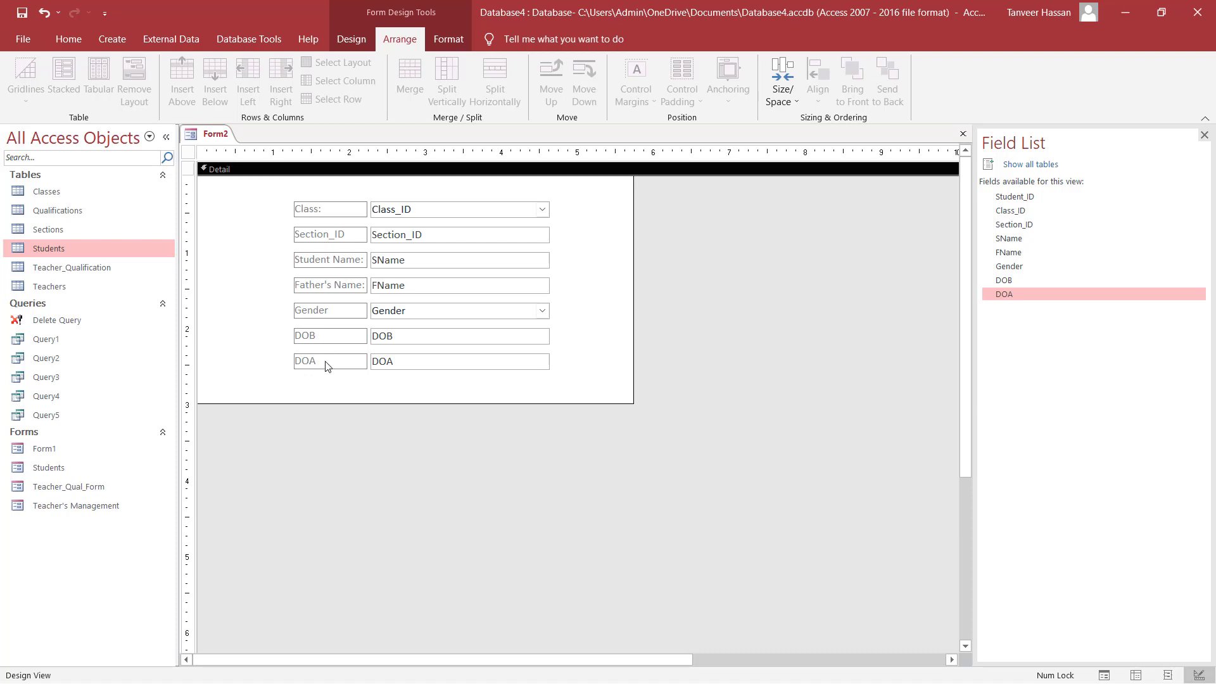
Delete the DOB and DOA rows from the form layout, then save the form as Form2 and close it.
left_click_drag(488, 389, 294, 325)
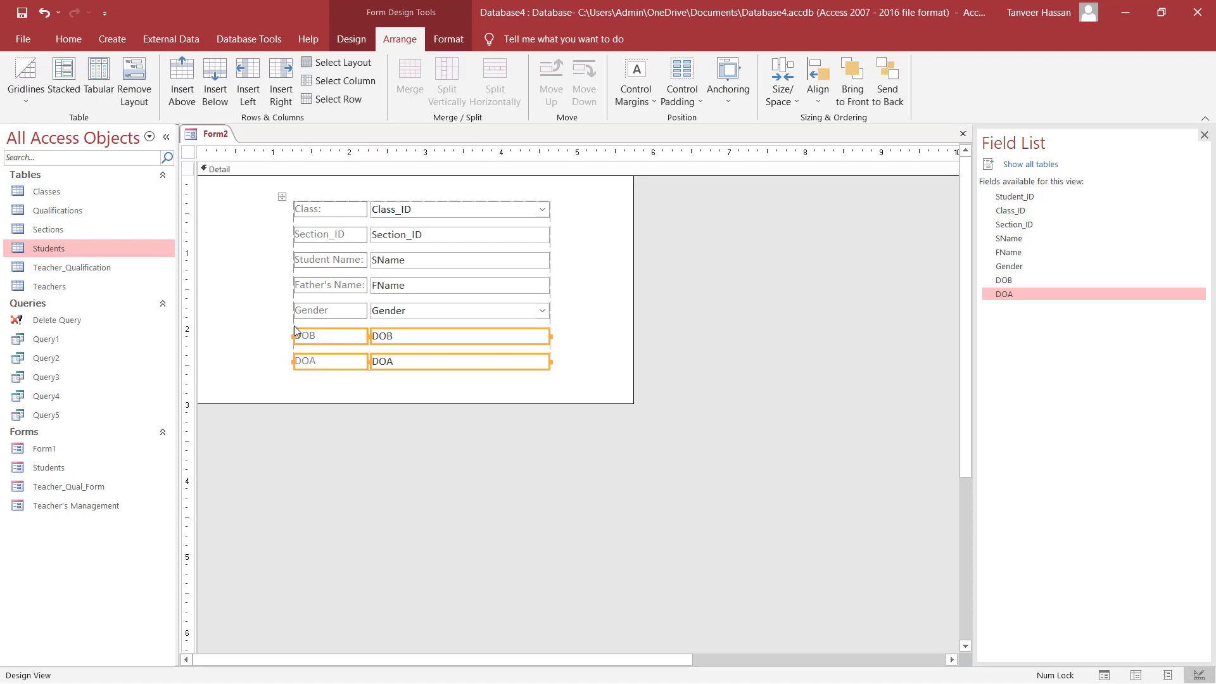
key("Delete")
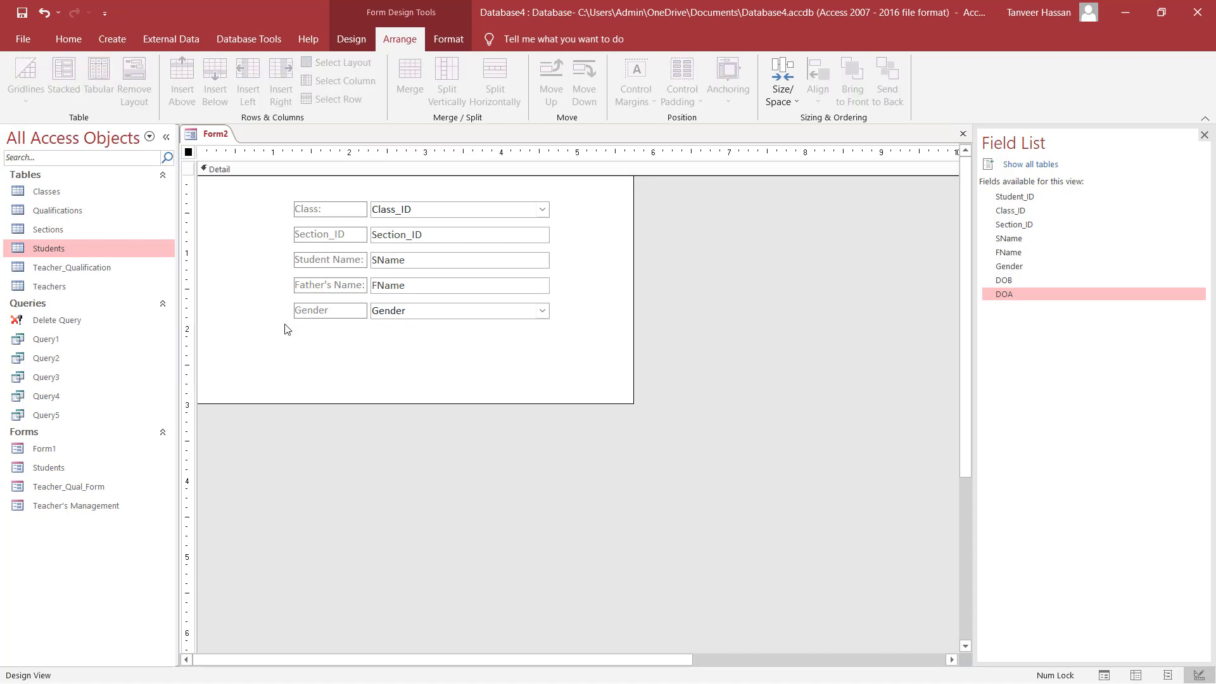
left_click(963, 133)
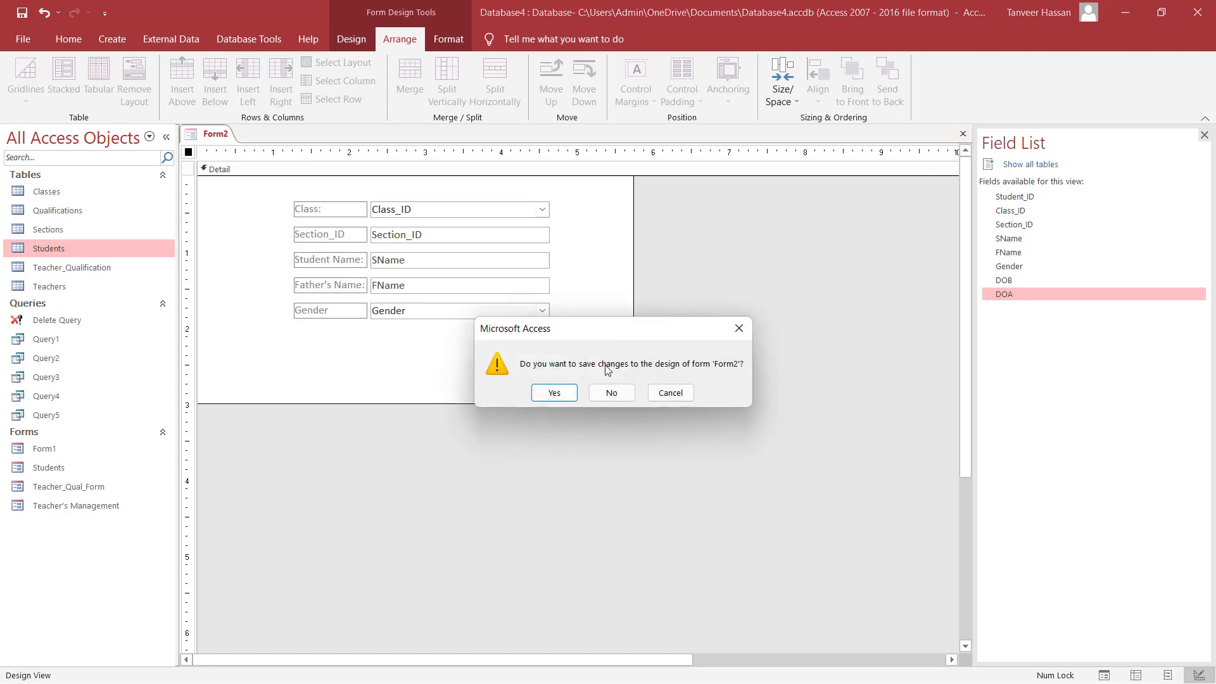
left_click(555, 393)
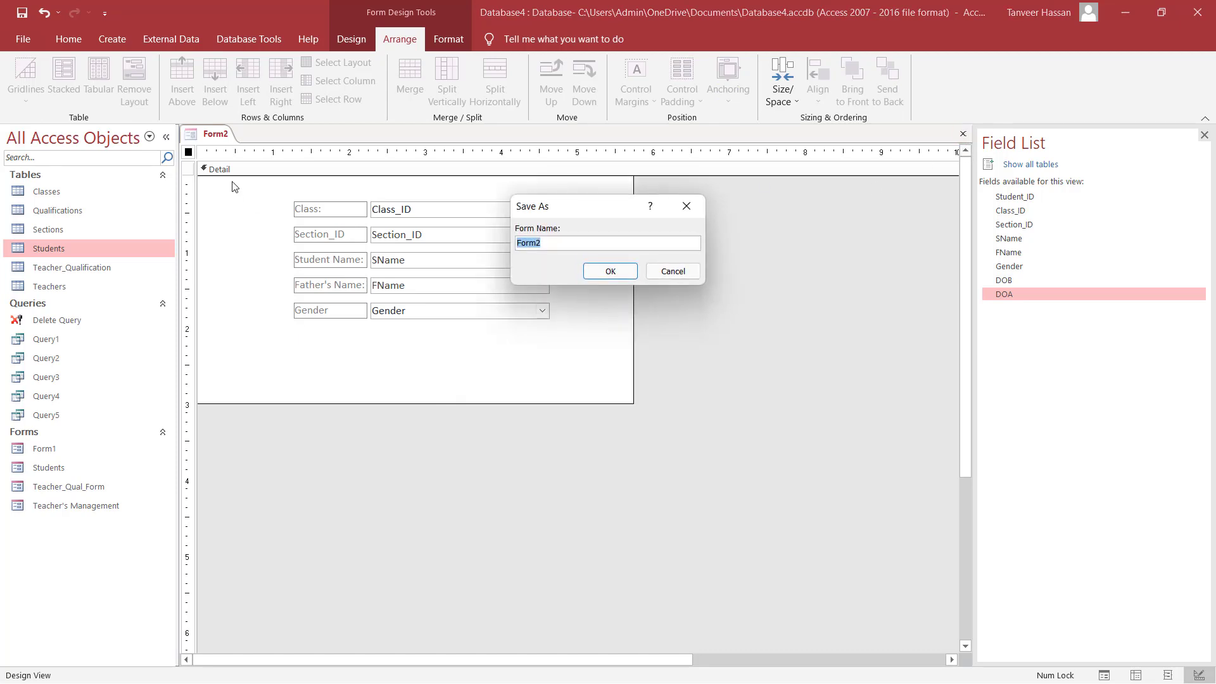
left_click(605, 272)
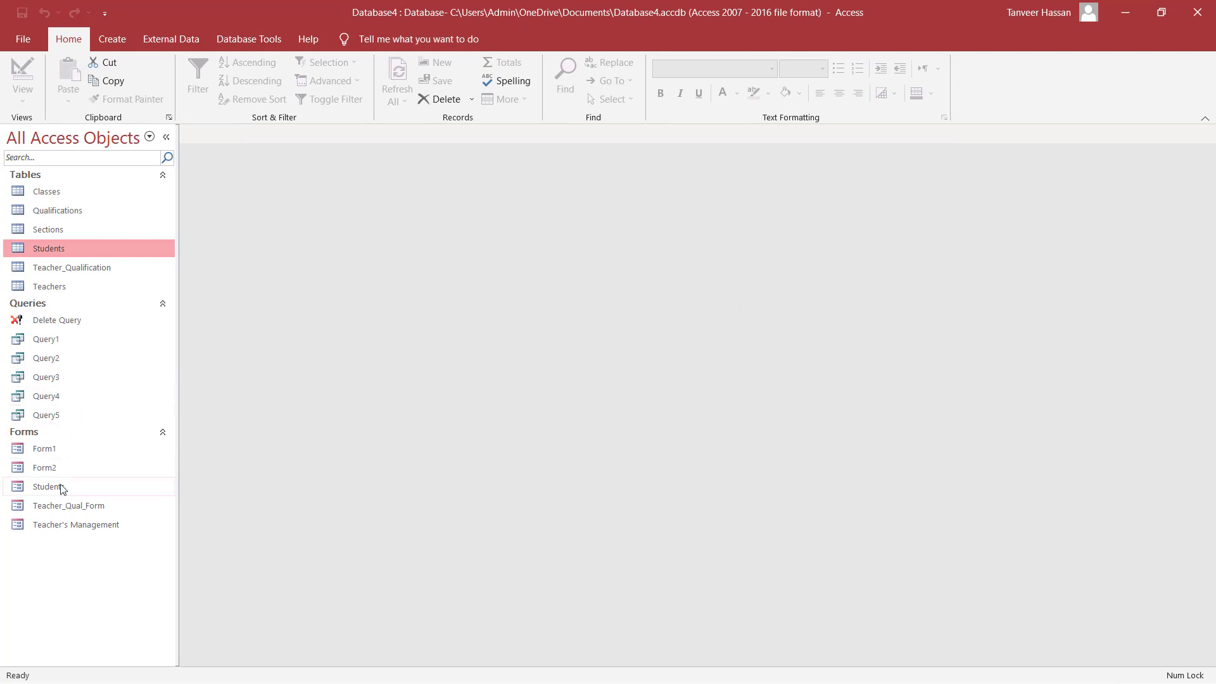
Open the Students table in Design View and set the DOB field's caption to "Date of Birth:".
right_click(88, 247)
left_click(130, 277)
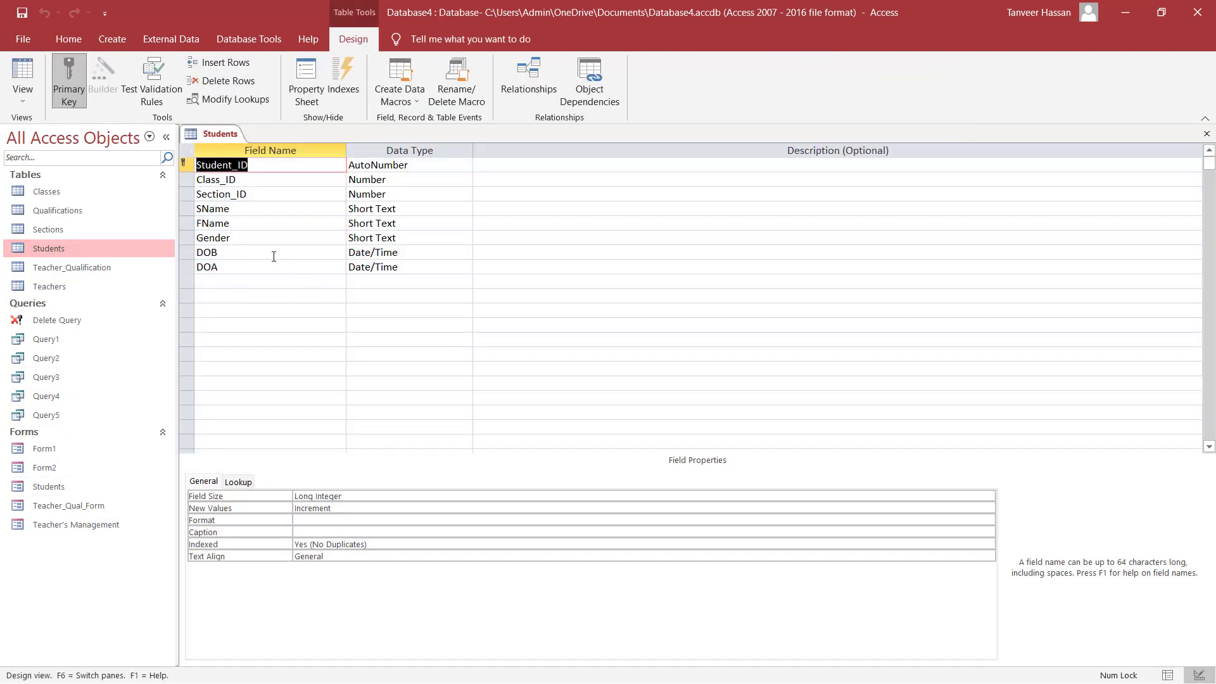
left_click(227, 250)
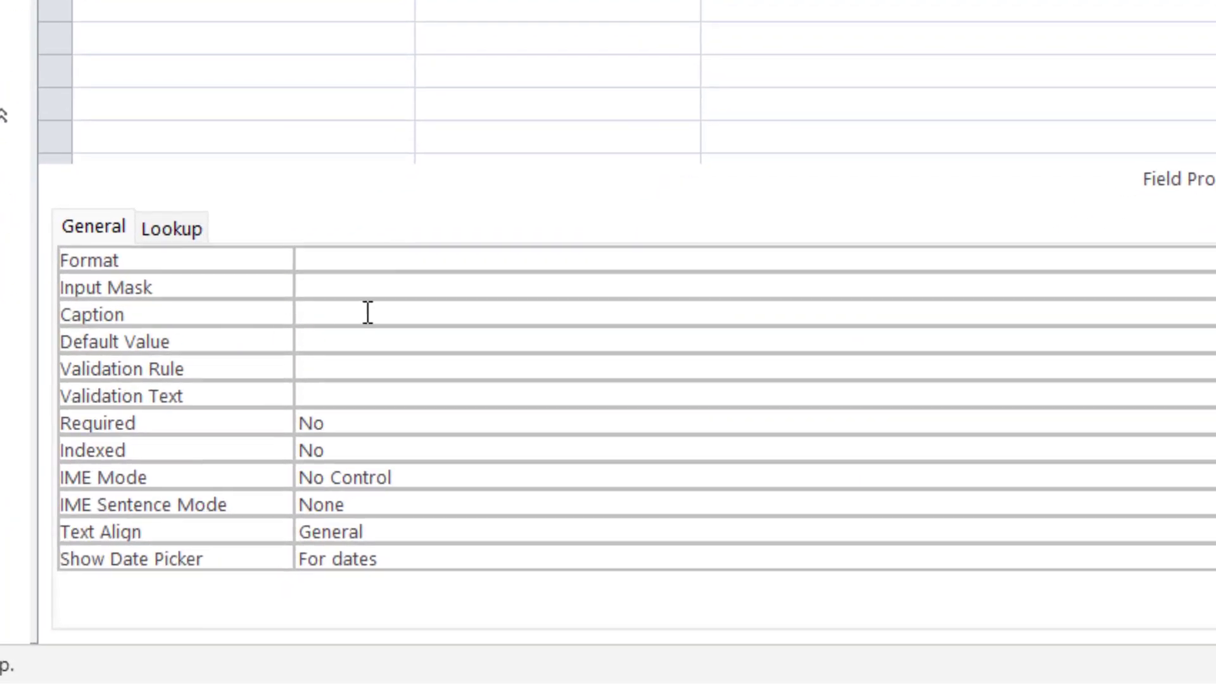
left_click(325, 520)
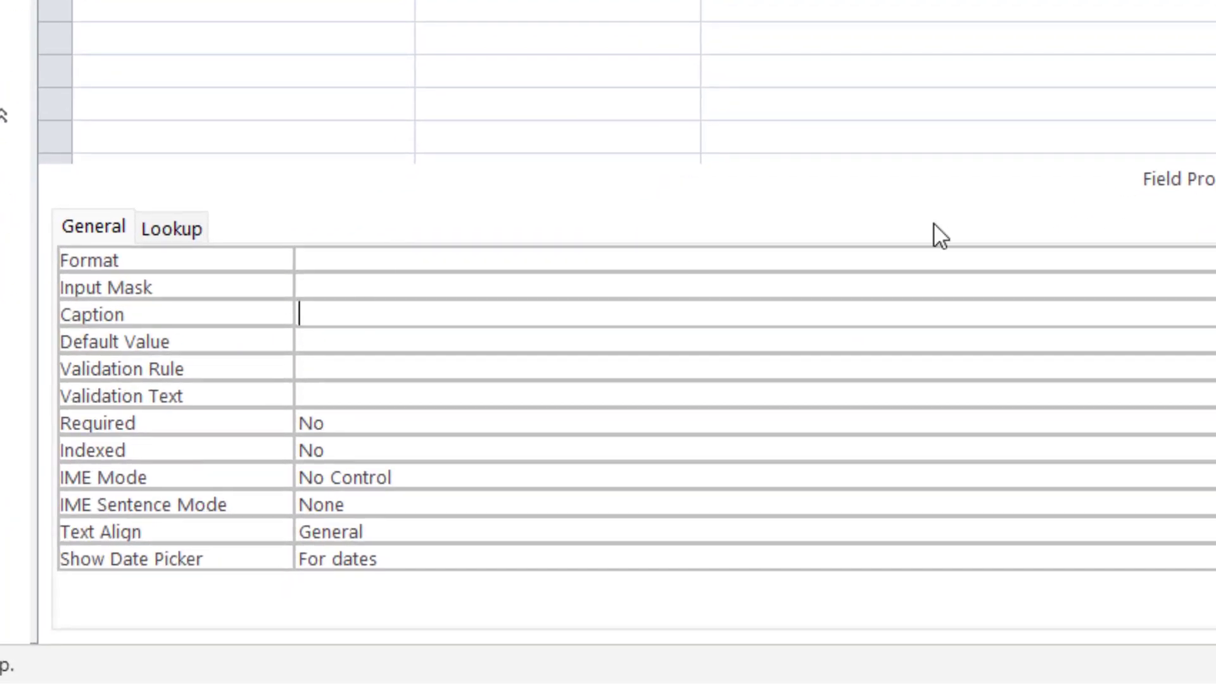
type("Date of Birth")
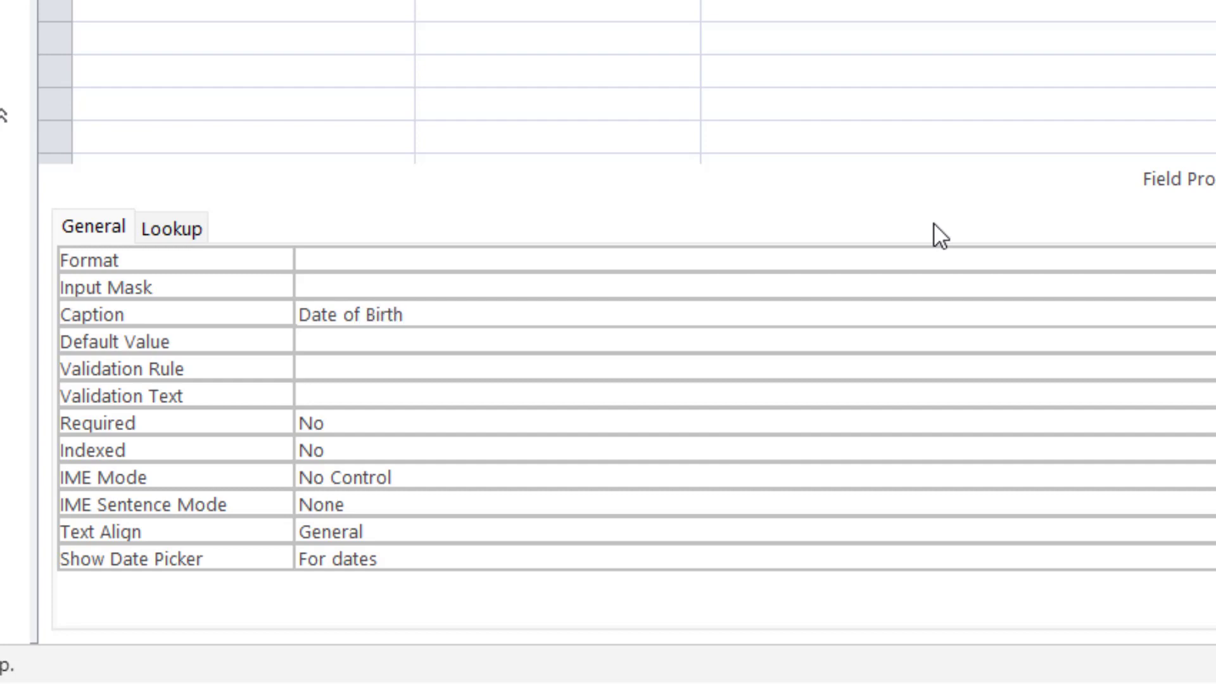
type(":")
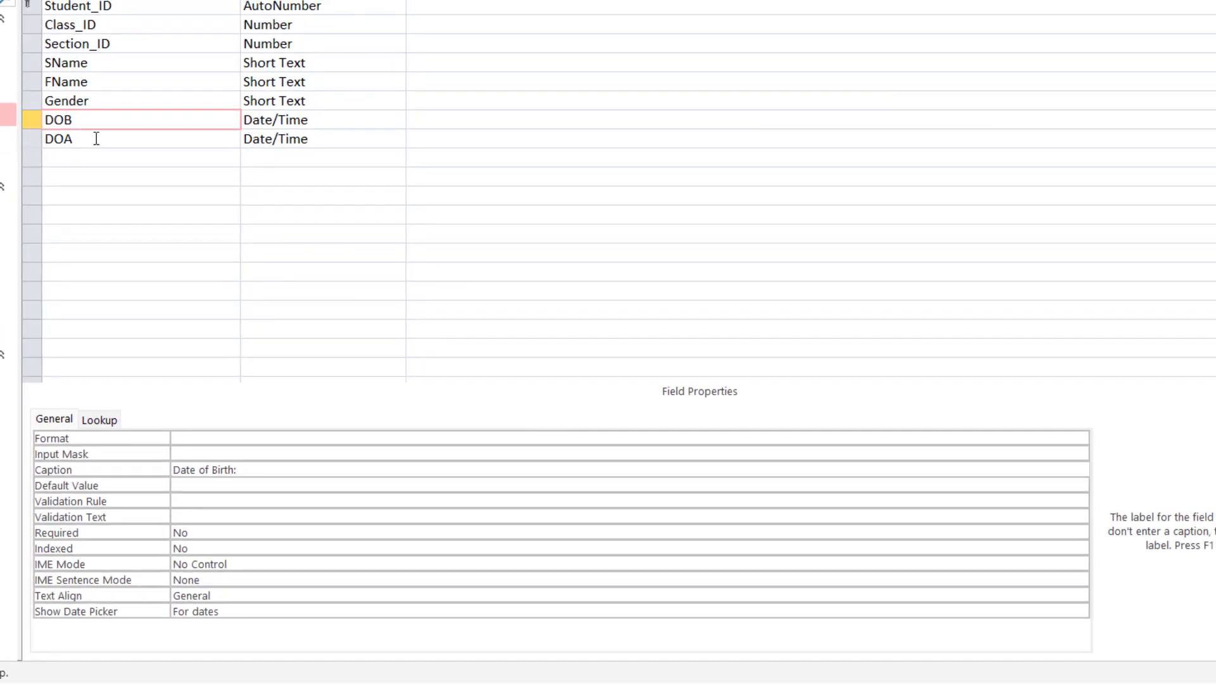
Set the DOA field's caption to "Date of Admission:" and close the Students table with its changes saved.
left_click(97, 138)
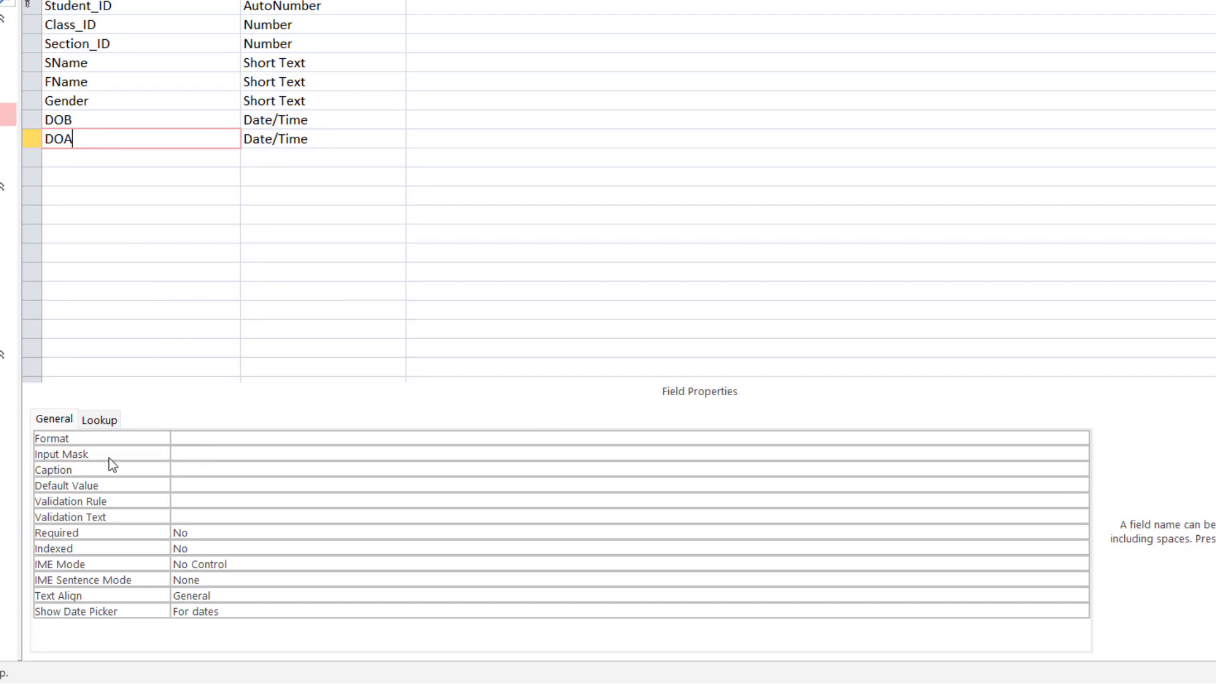
left_click(193, 469)
type("D")
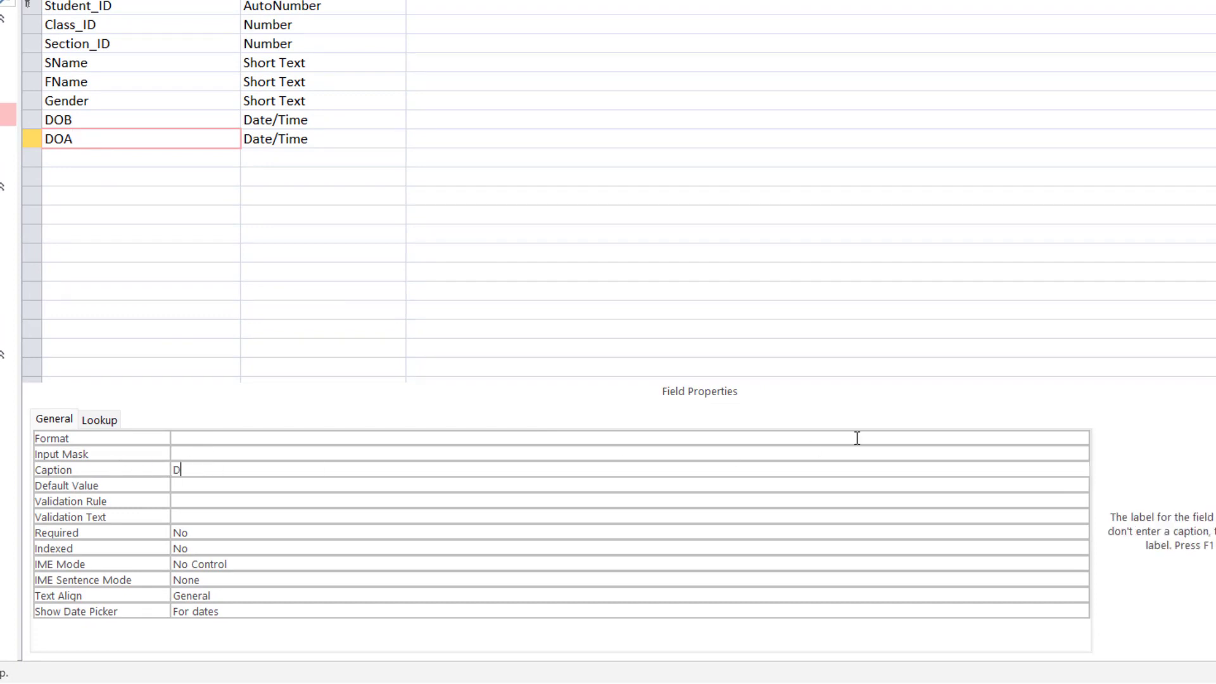
type("te of Admission:")
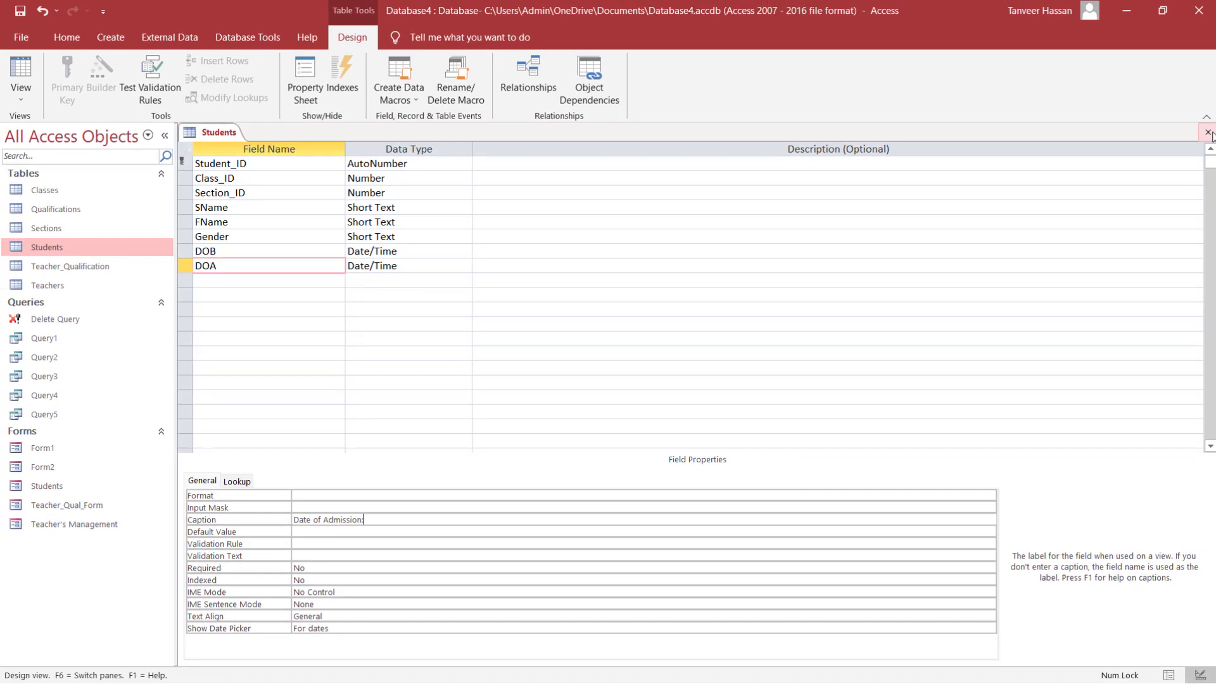
left_click(1206, 134)
left_click(556, 393)
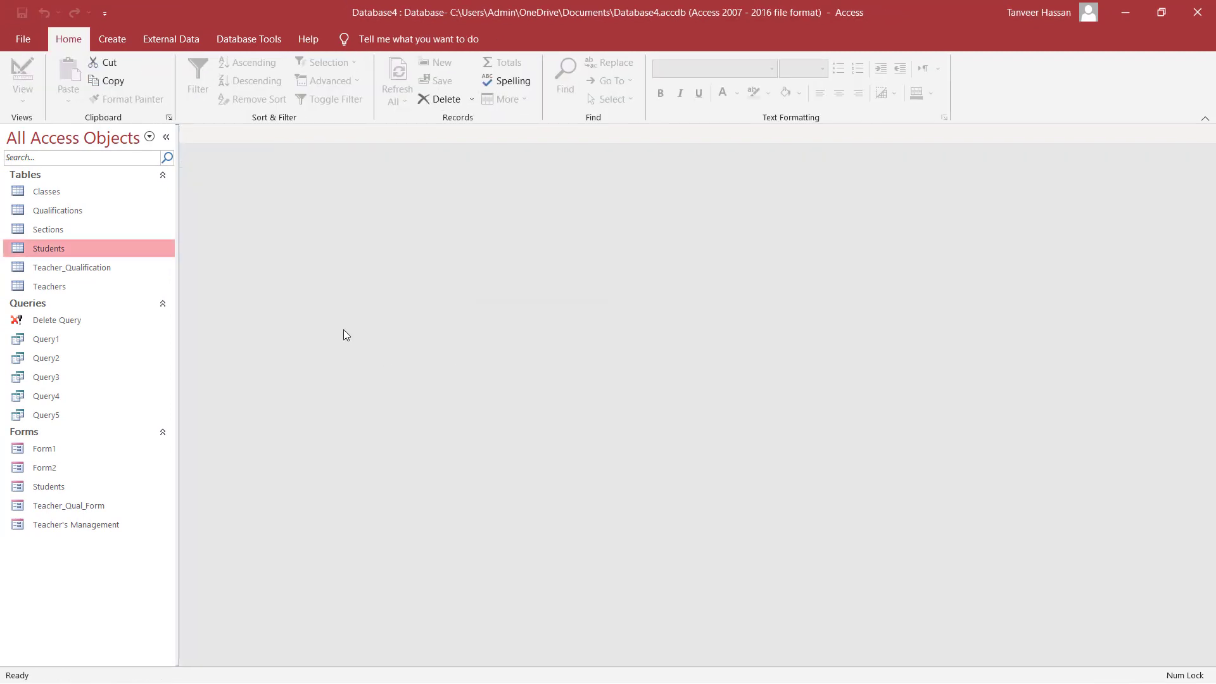
Reopen Form2 in Design View.
left_click(74, 450)
right_click(74, 451)
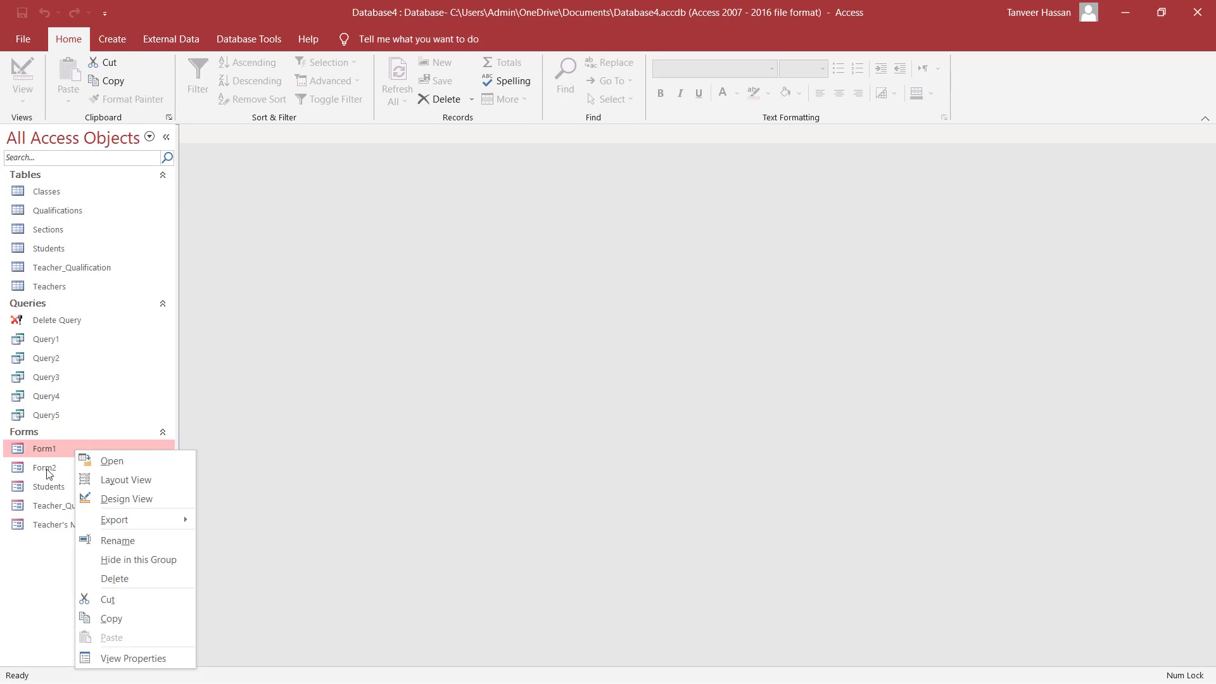
left_click(56, 469)
right_click(56, 468)
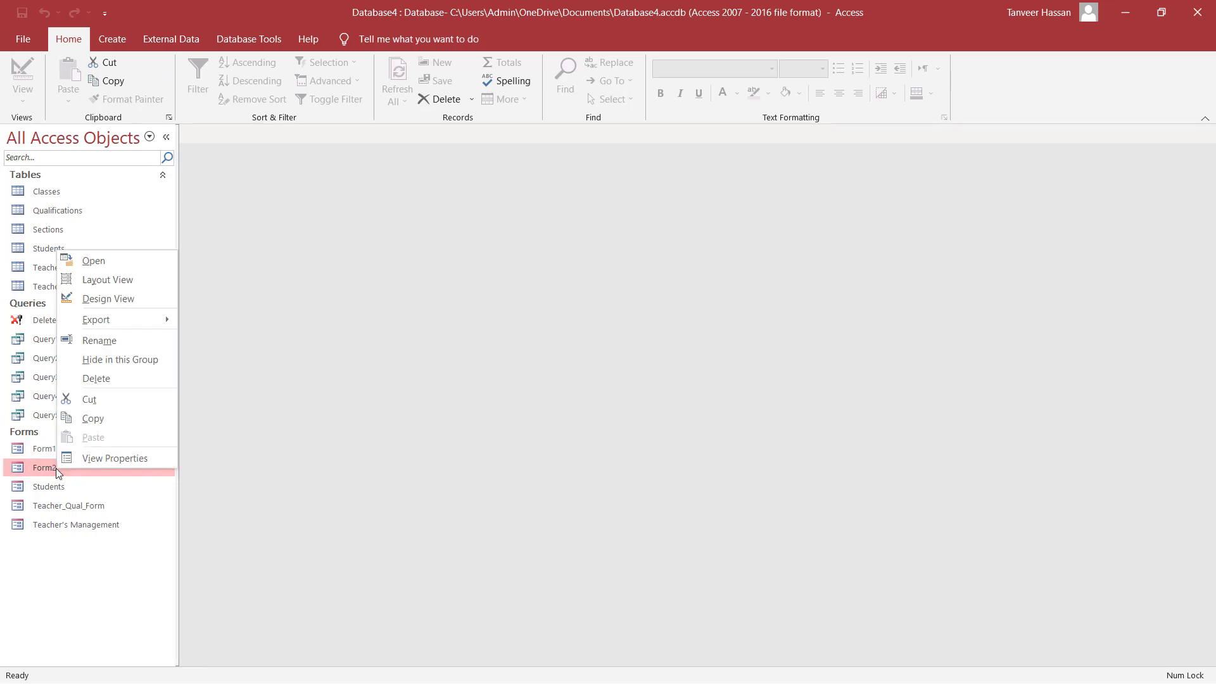
left_click(109, 299)
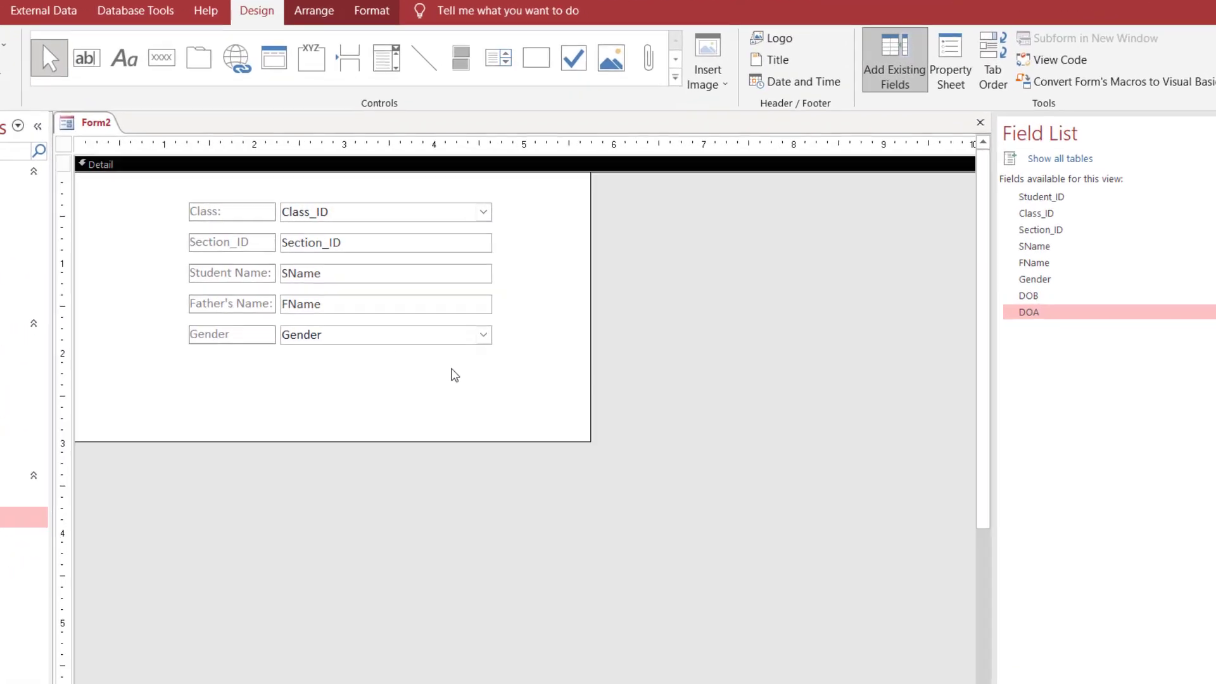
Add the DOB and DOA fields to the stacked layout as new rows directly below Gender.
left_click_drag(1031, 295, 269, 373)
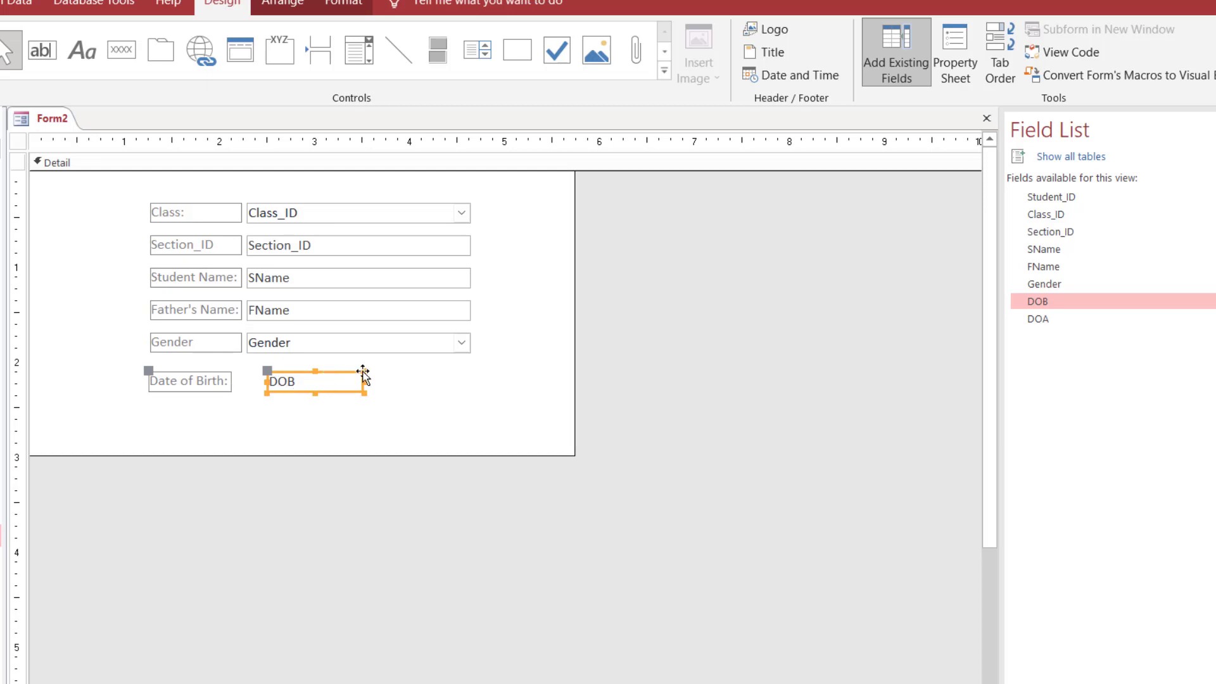
key("Delete")
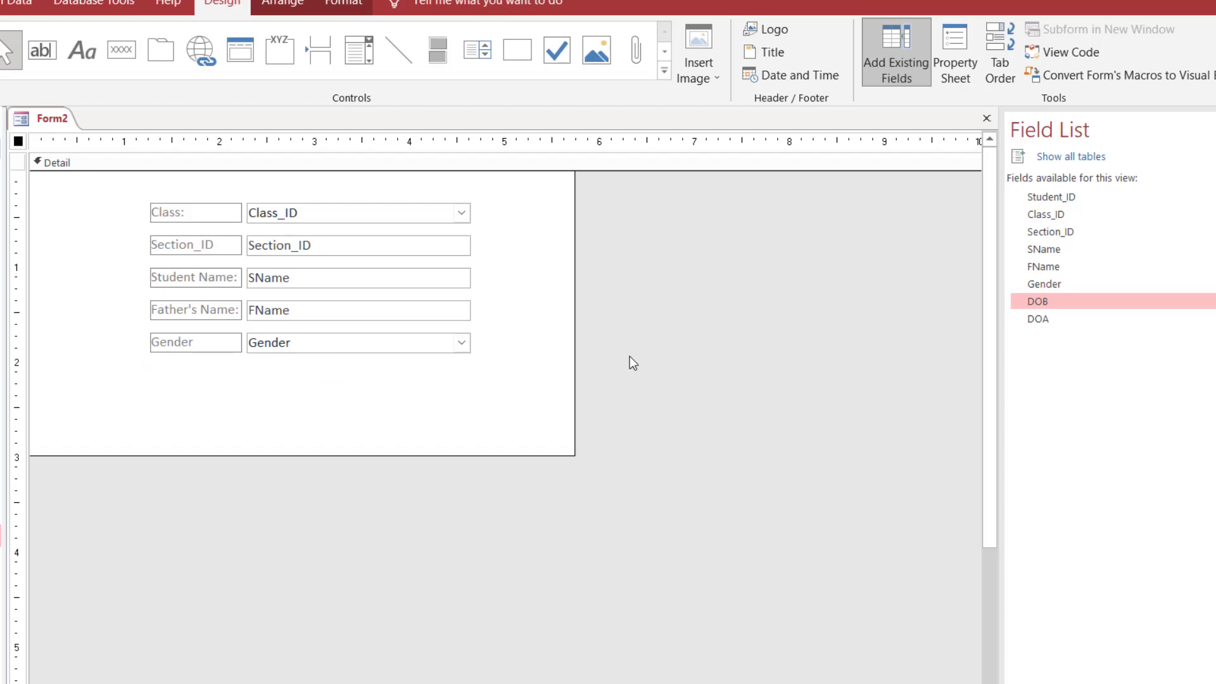
left_click_drag(1075, 302, 319, 371)
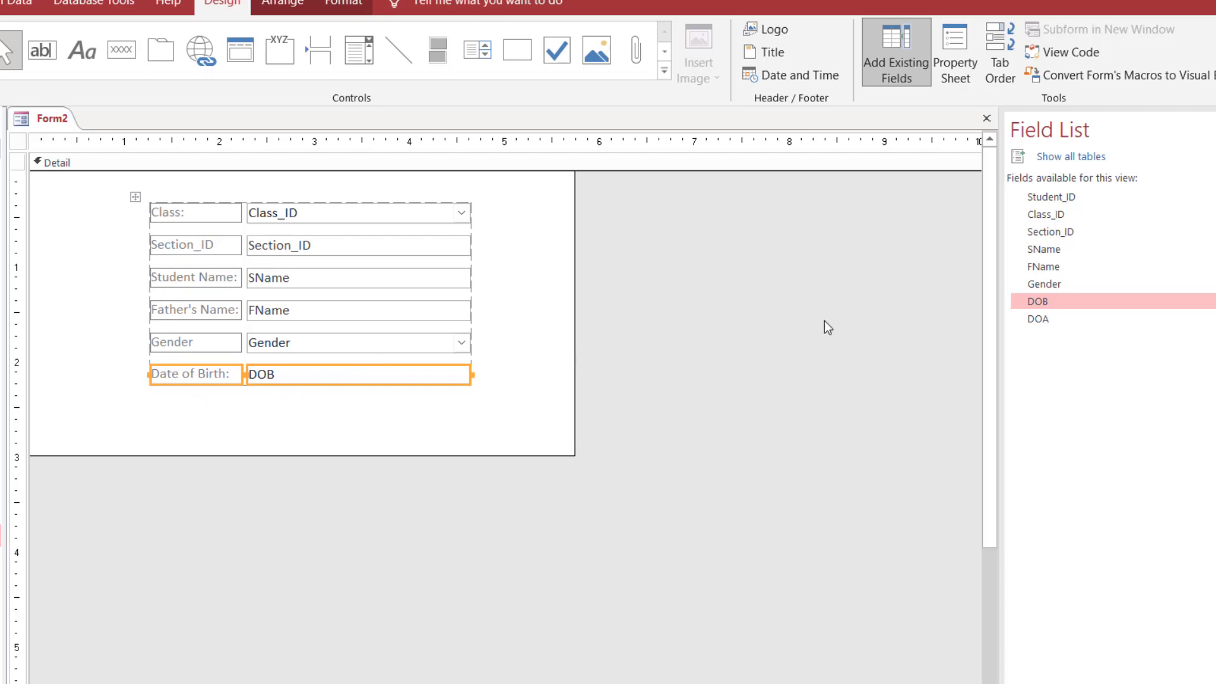
left_click_drag(382, 432, 334, 393)
left_click(519, 392)
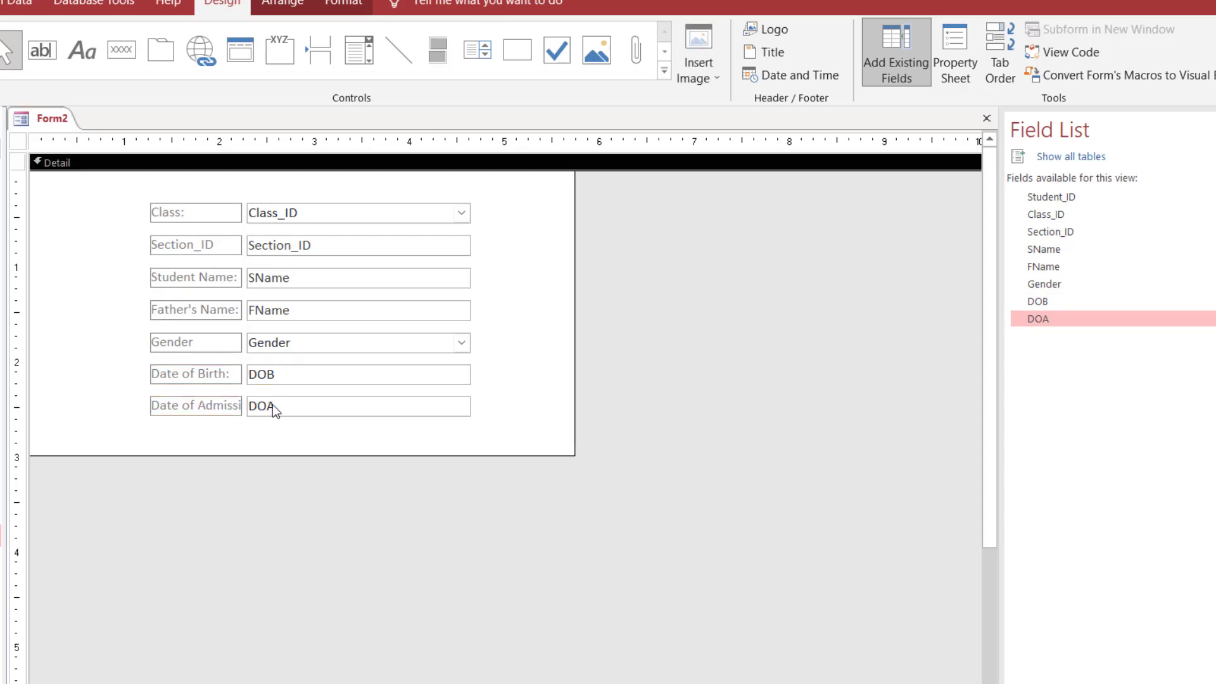
Widen the layout's label column to about the 2.5 ruler mark to fit the Date of Admission label, and close the form.
left_click(229, 406)
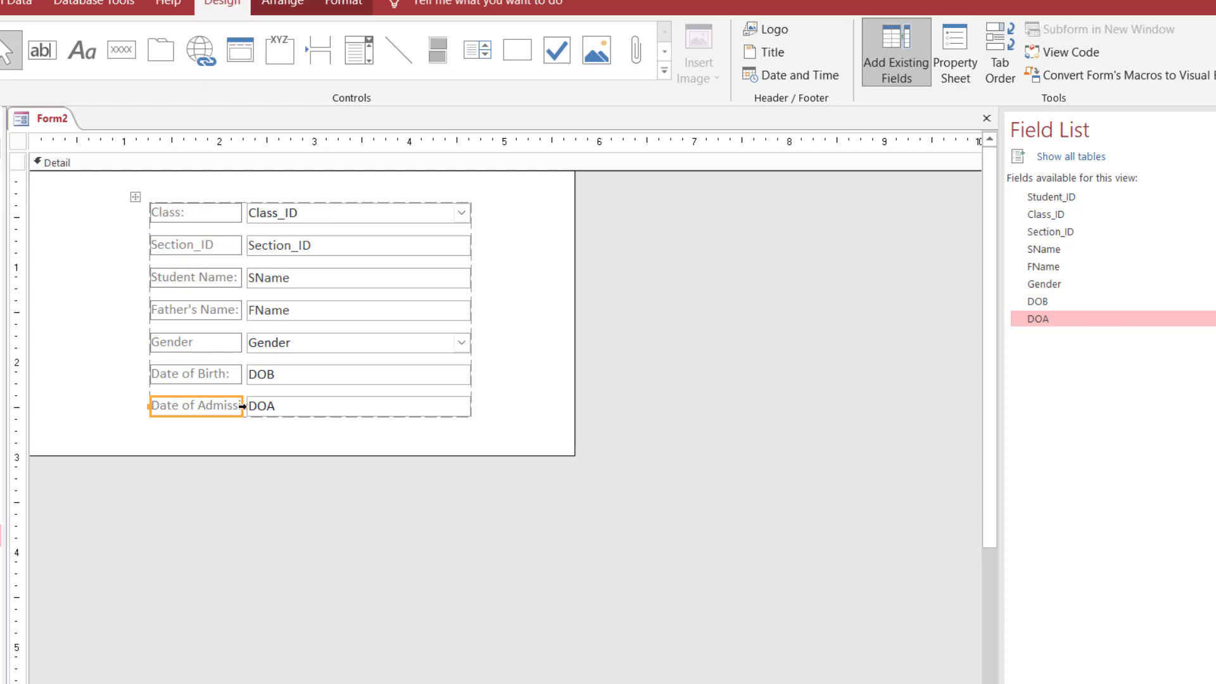
left_click_drag(243, 404, 271, 407)
key("ctrl+a")
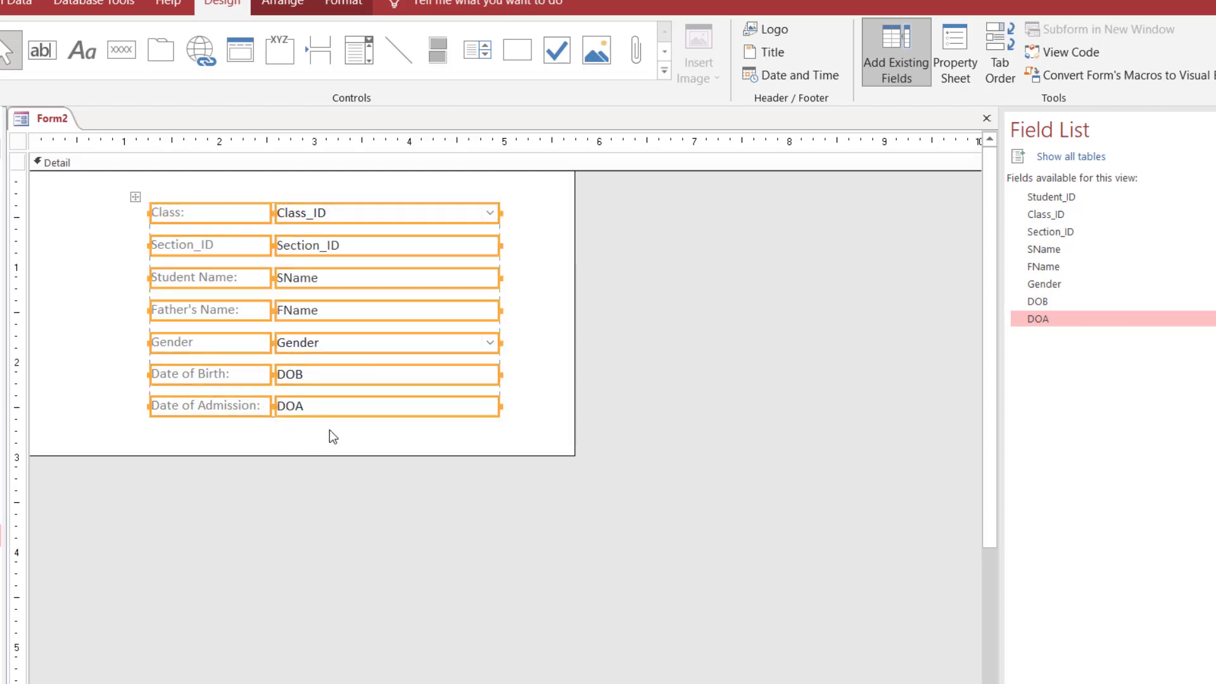
left_click(523, 350)
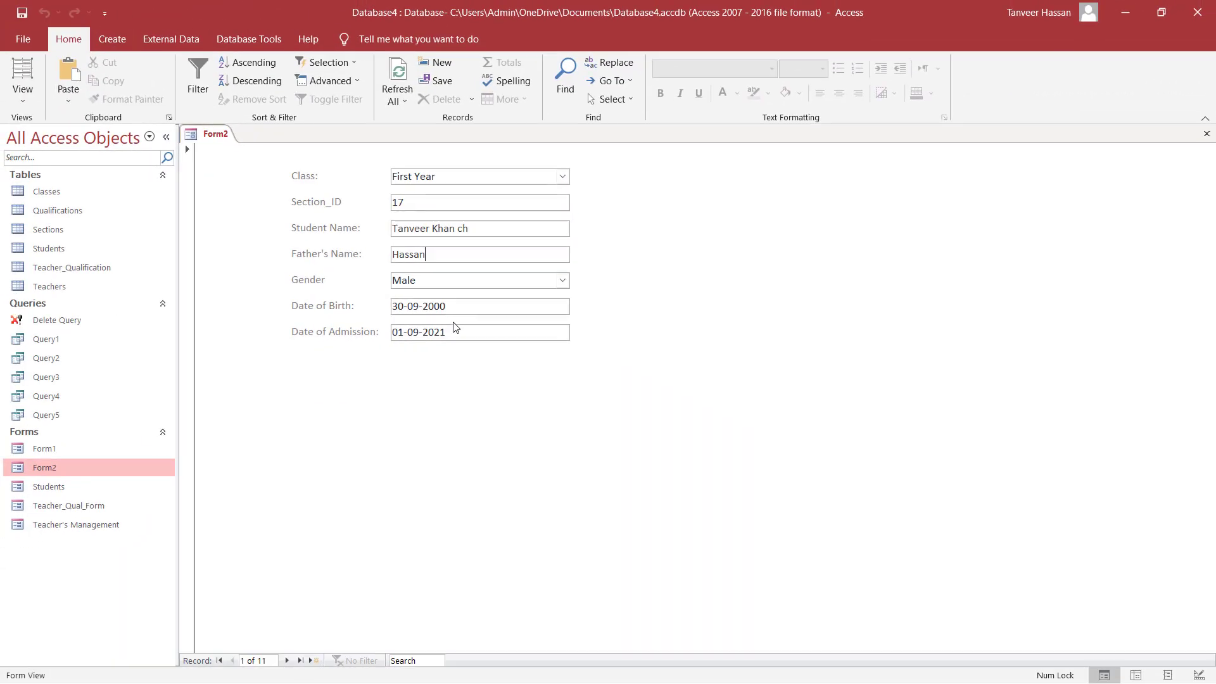
left_click(1207, 134)
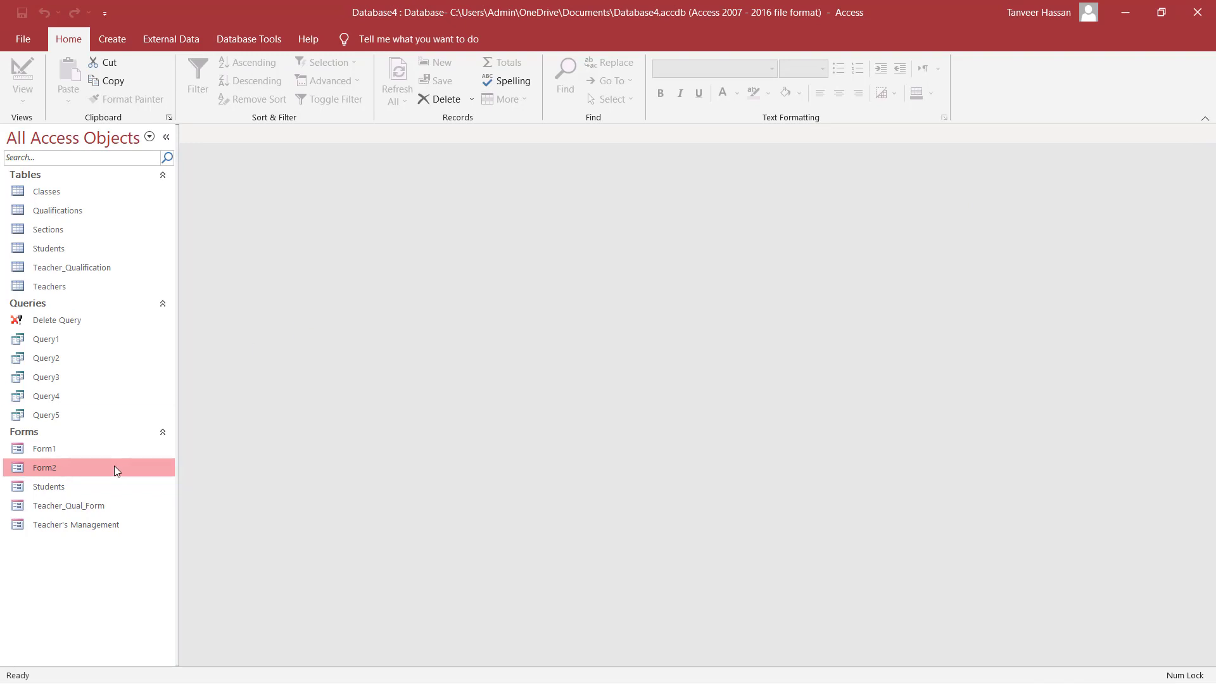
Open both Form2 and the Students table in Design View.
right_click(115, 470)
left_click(190, 294)
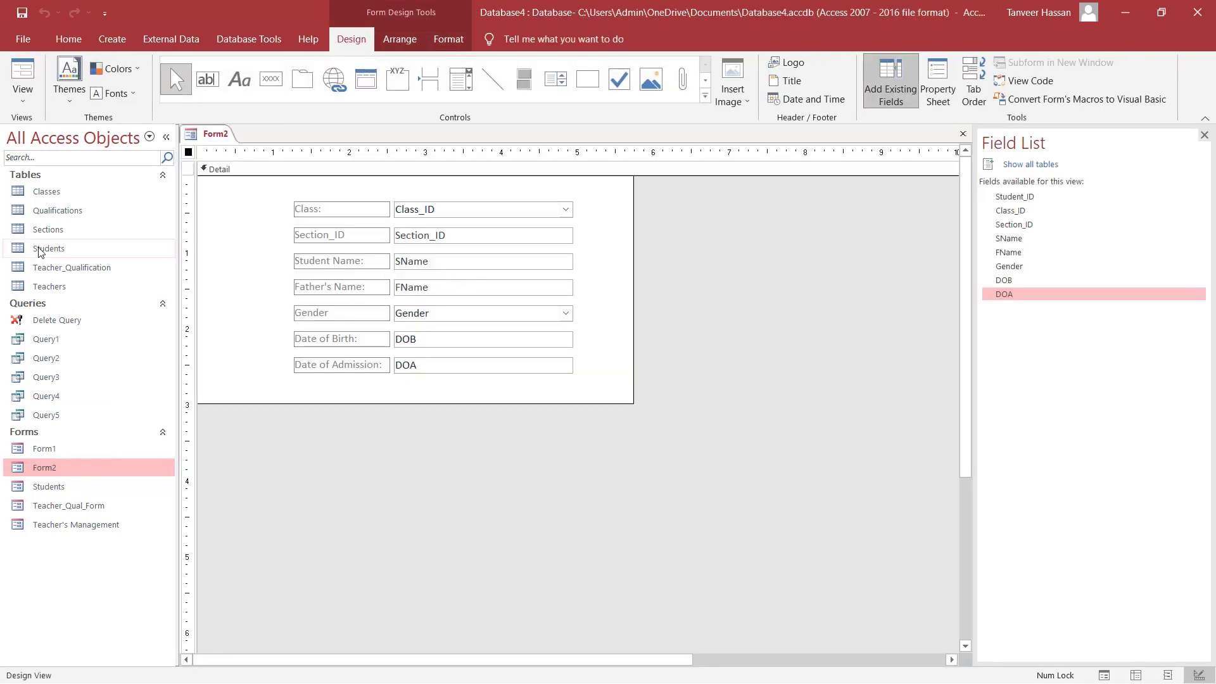
right_click(28, 248)
left_click(50, 271)
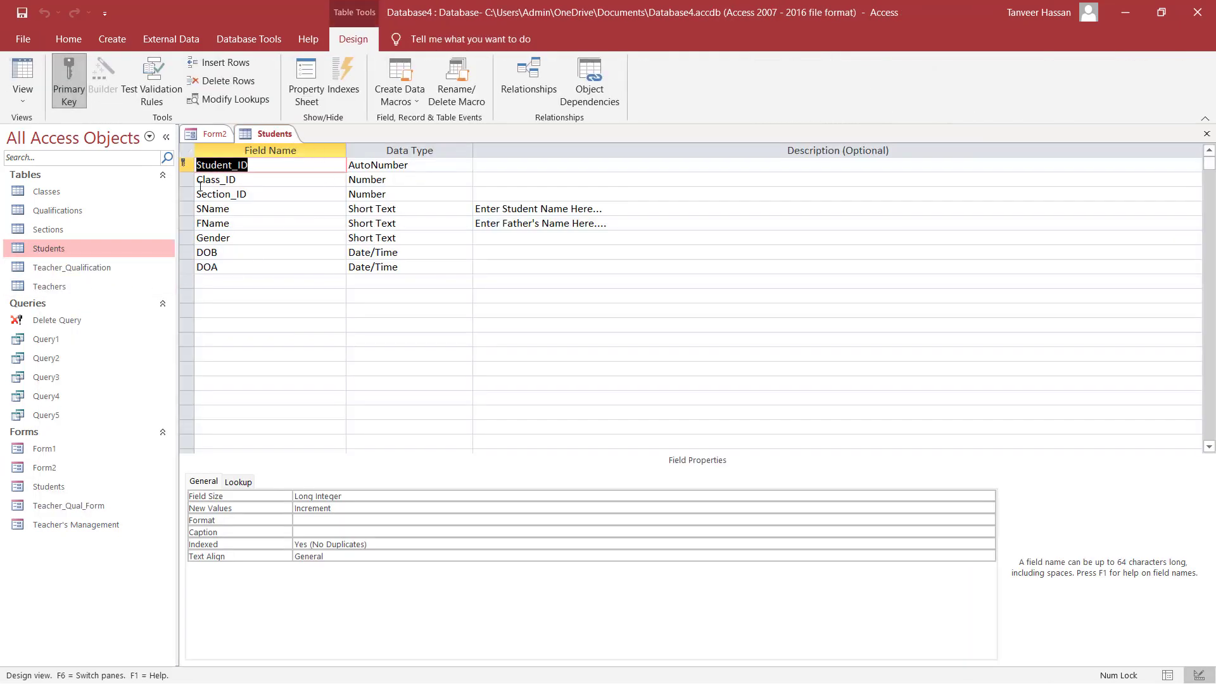